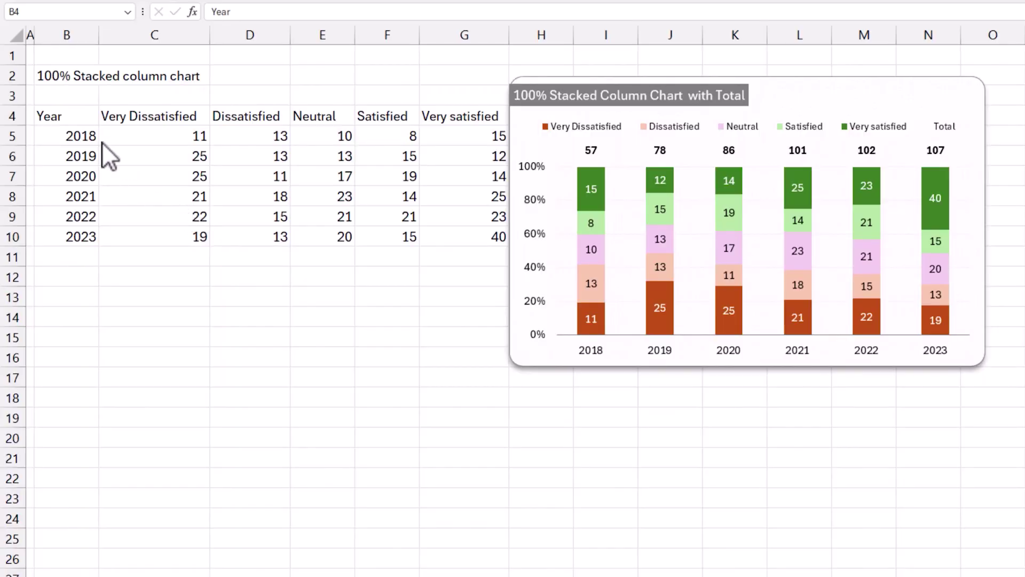
- Review the Year column and each 2018 rating count in the survey table
key(ctrl+shift+Down)
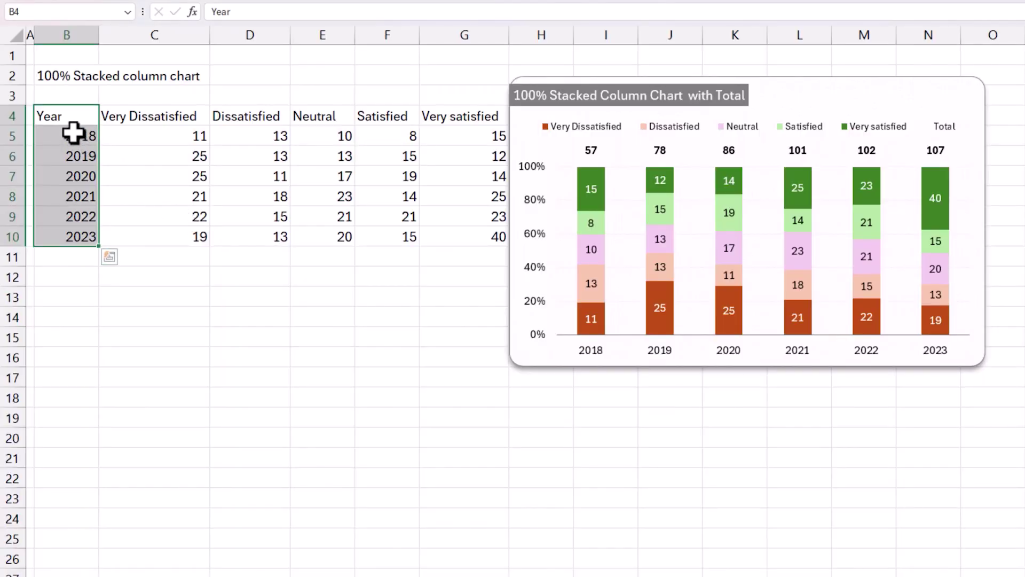
drag(73, 132, 344, 232)
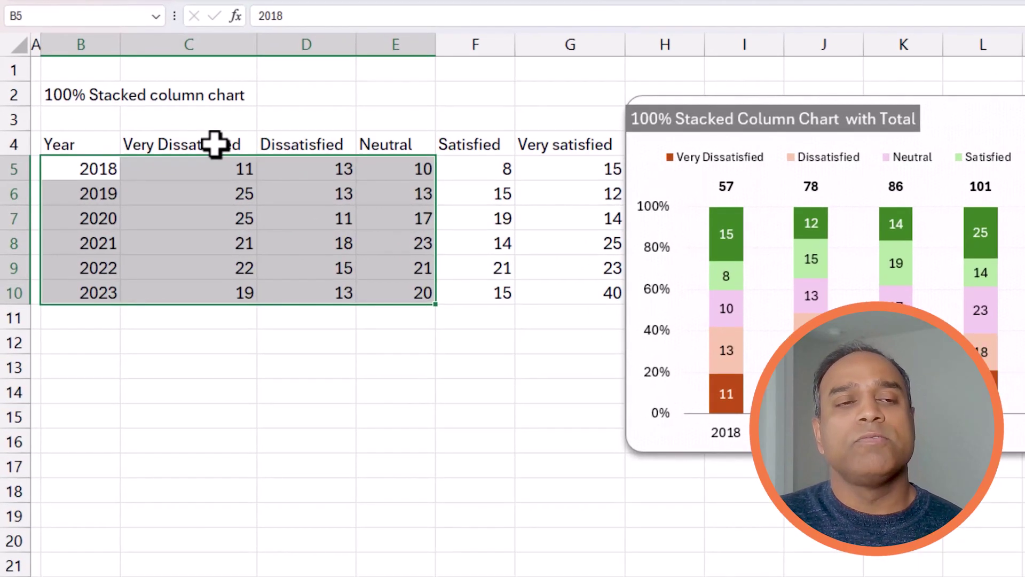
click(215, 144)
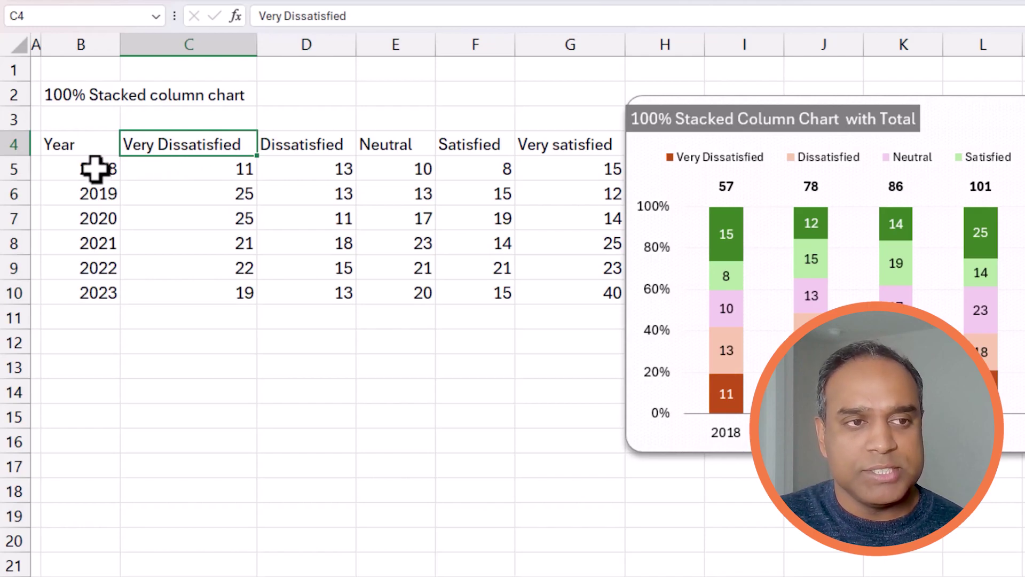
click(197, 172)
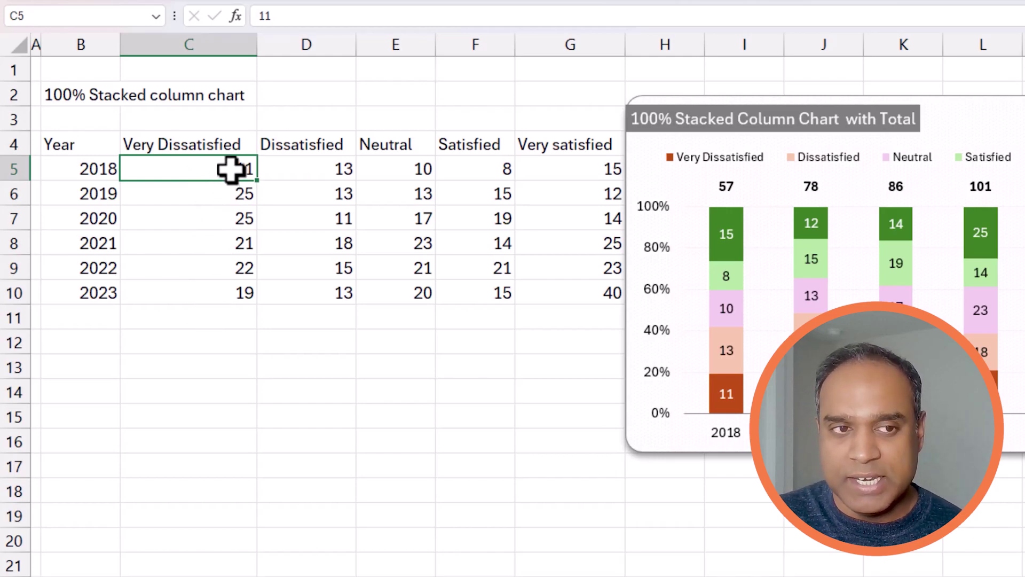
click(310, 171)
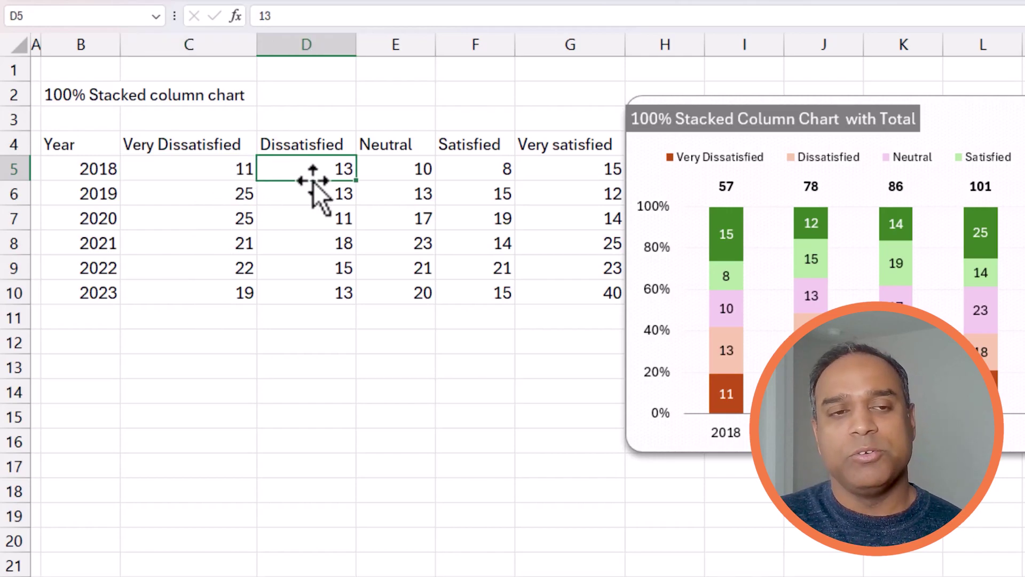
click(394, 166)
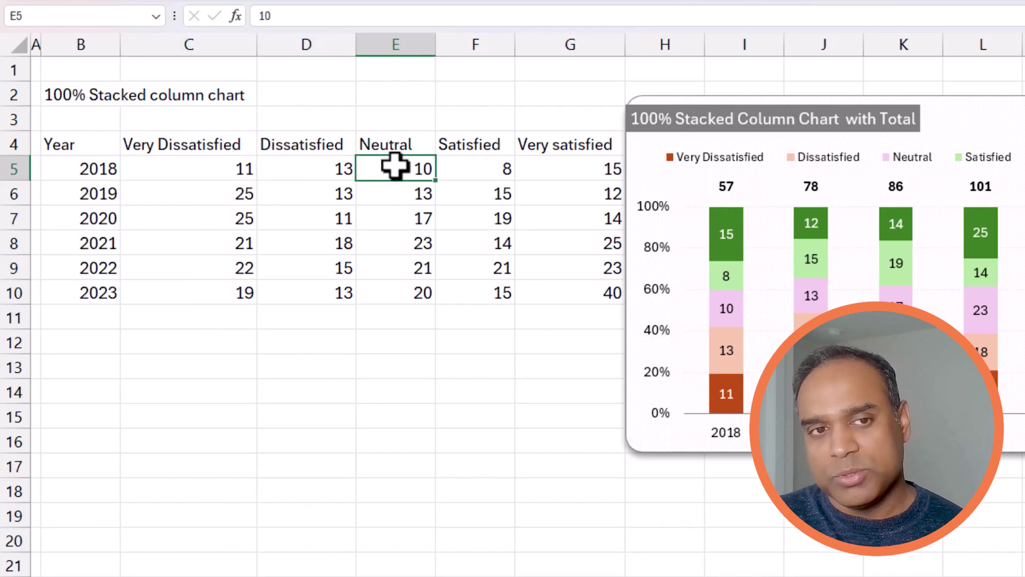
click(475, 174)
click(569, 171)
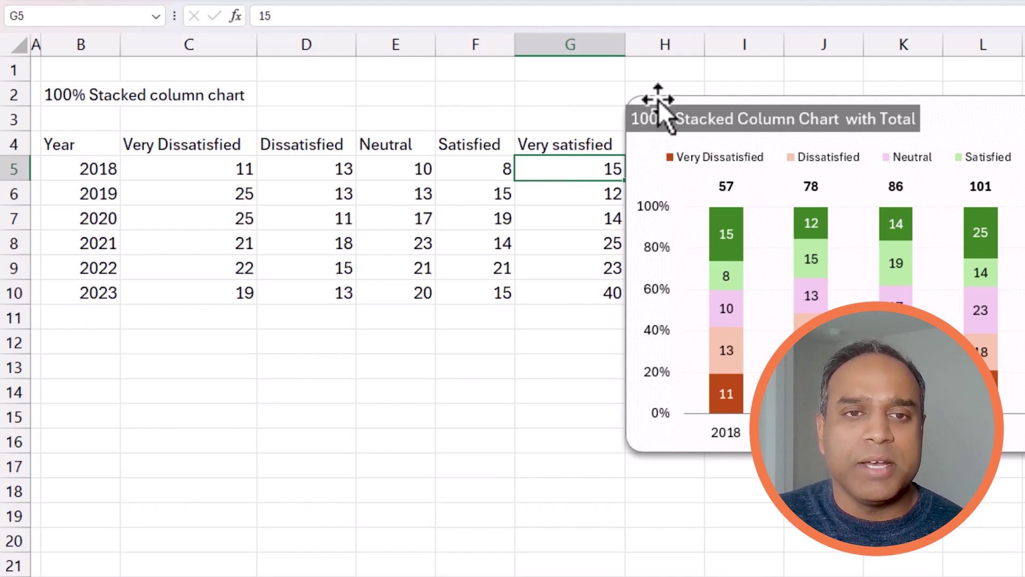
- Move the chart right to reveal the Total column, and check the 2018 and 2023 rows
drag(657, 99, 739, 99)
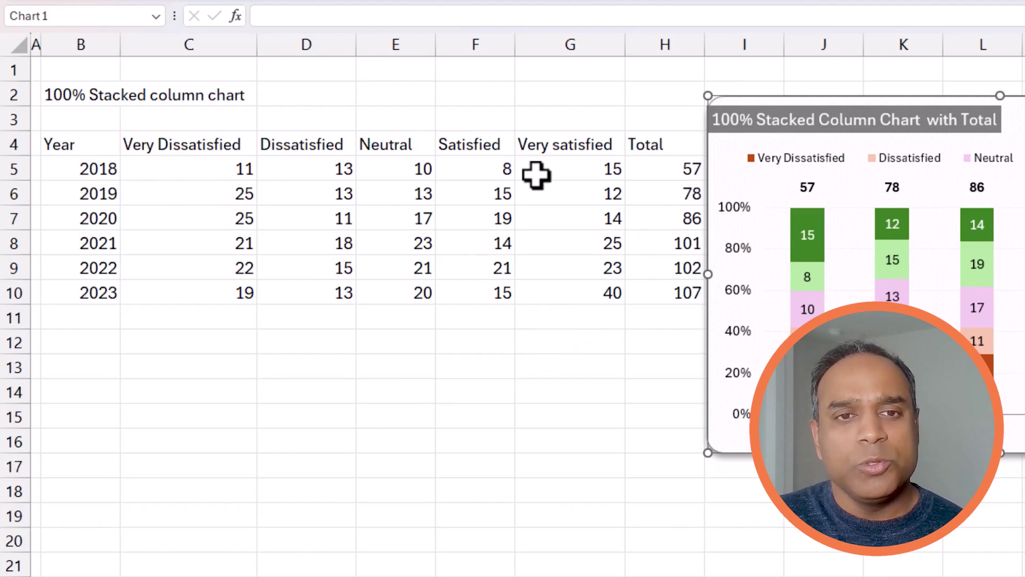
drag(650, 165, 229, 172)
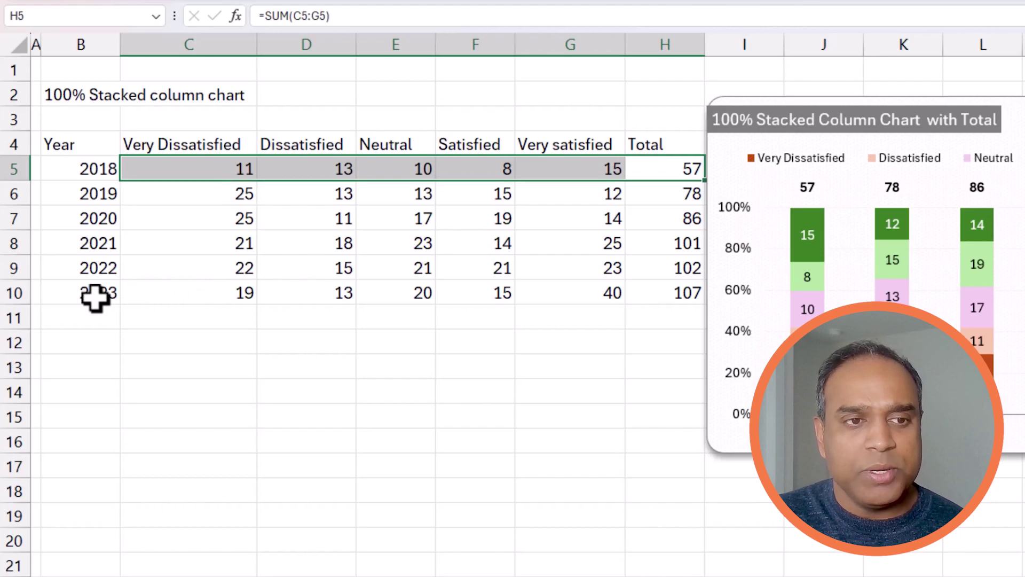
drag(206, 290, 643, 302)
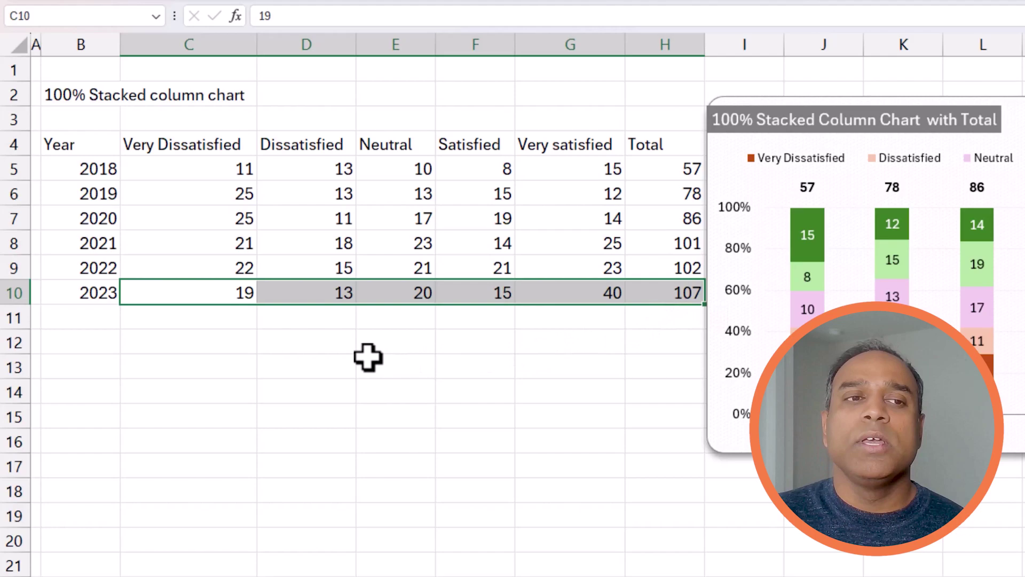
- Shade the 2018 and 2023 Dissatisfied counts (D5, D10) green and check the 2023 total
click(319, 294)
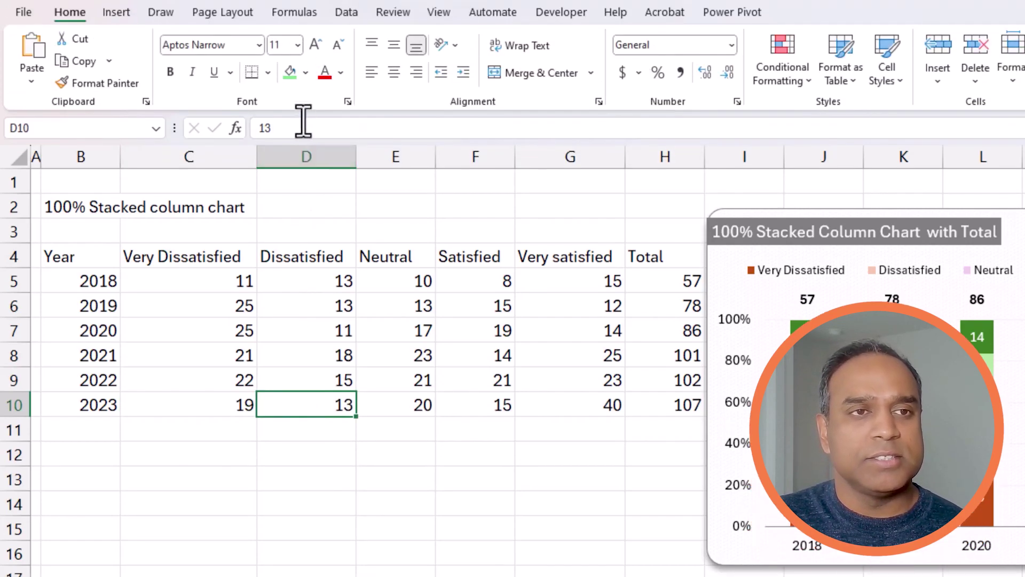
click(290, 0)
click(328, 163)
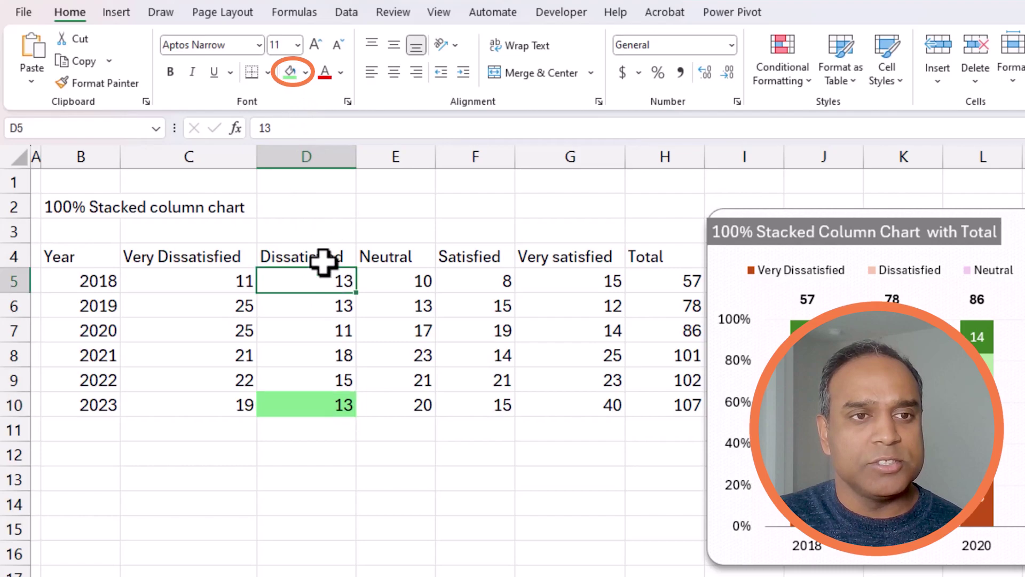
click(290, 72)
click(339, 406)
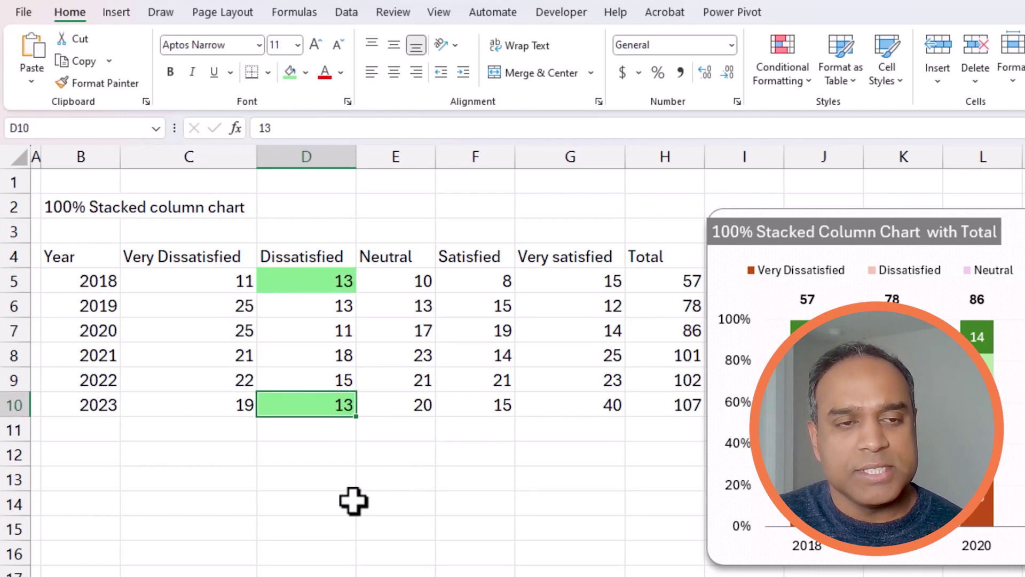
click(308, 283)
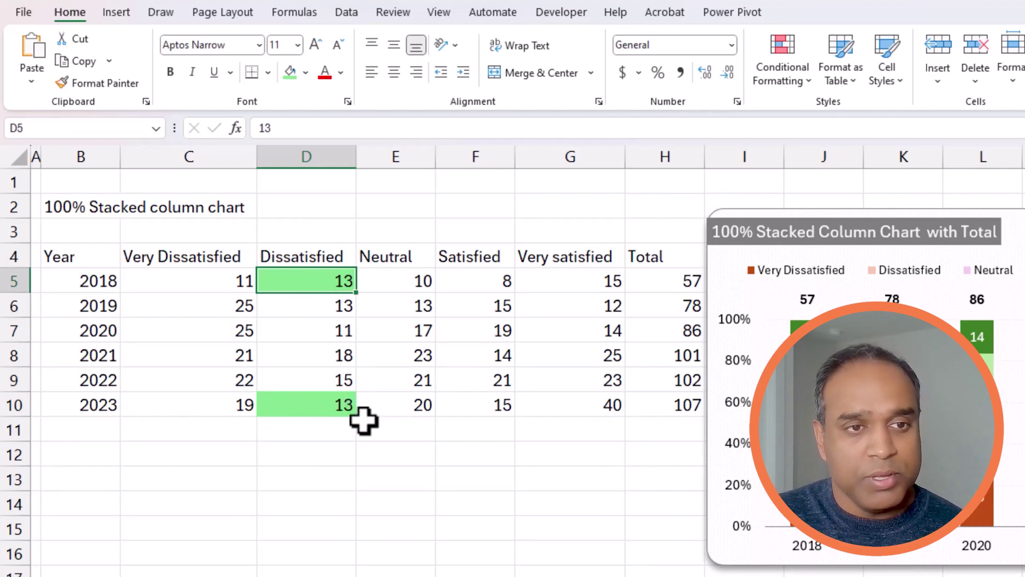
click(684, 407)
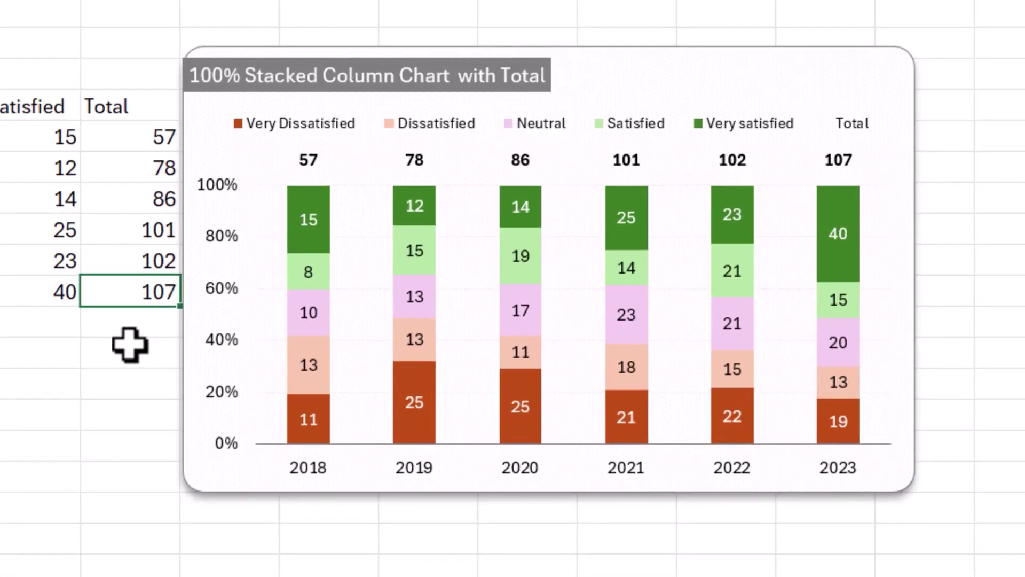
click(822, 479)
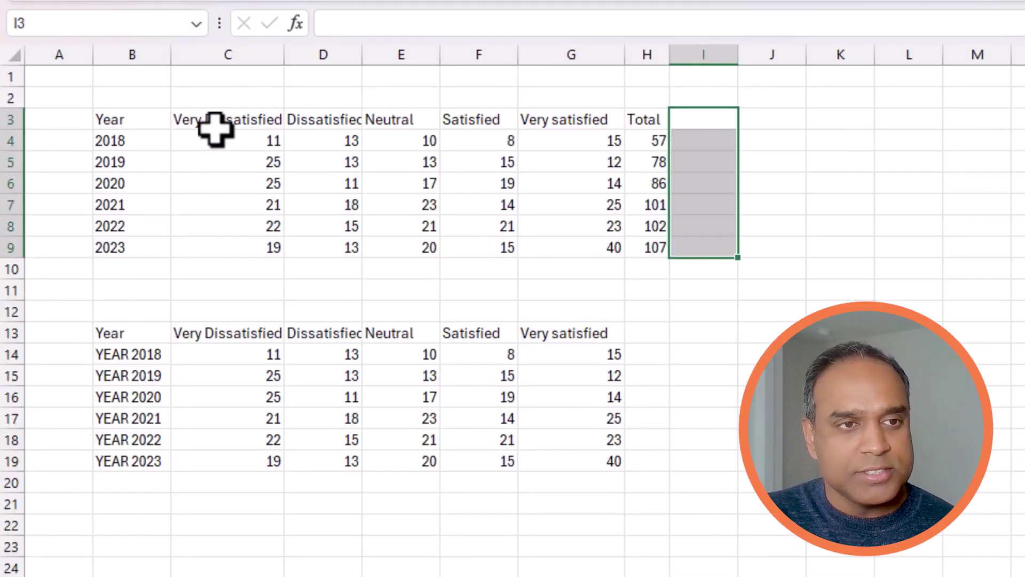
- Select B3:G9, covering the years and five rating columns but not the Total column
drag(214, 124, 601, 235)
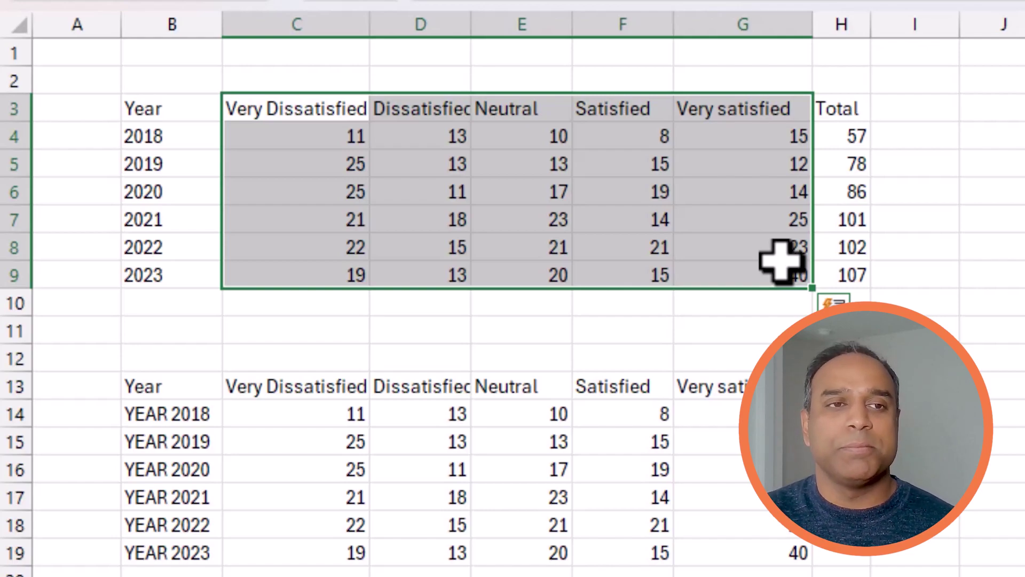
click(211, 110)
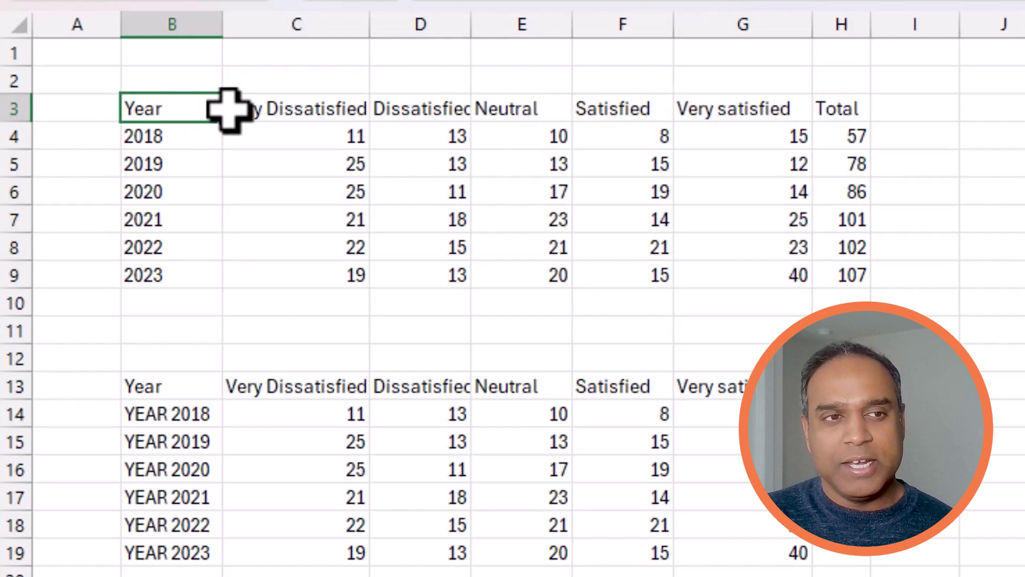
drag(229, 110, 726, 279)
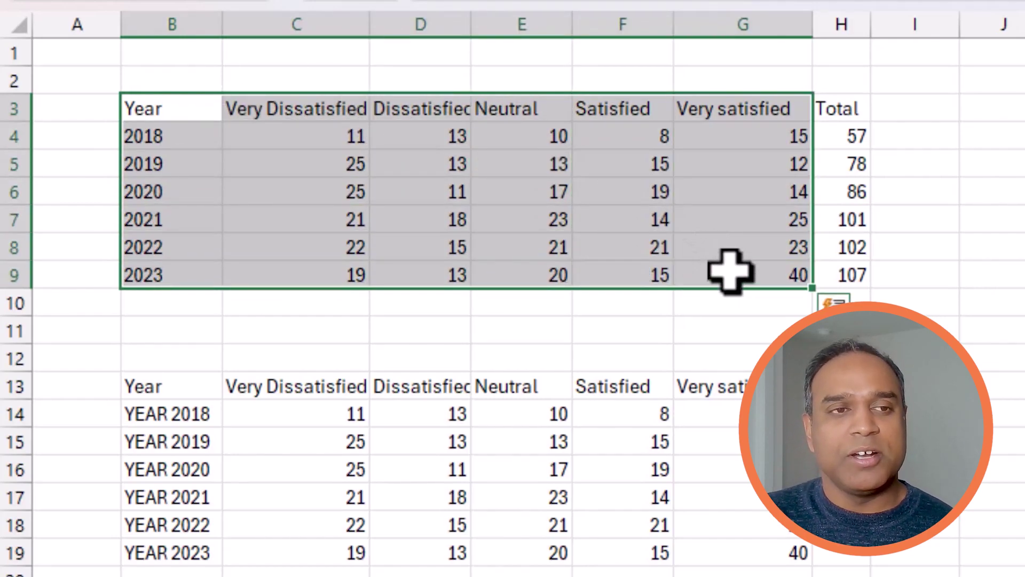
click(267, 162)
drag(182, 107, 183, 270)
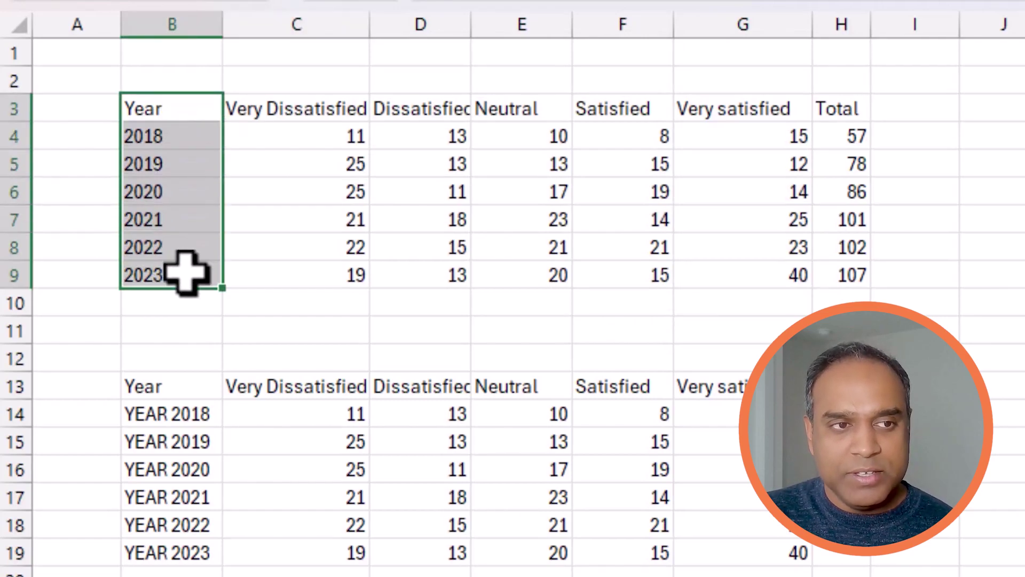
drag(327, 105, 692, 112)
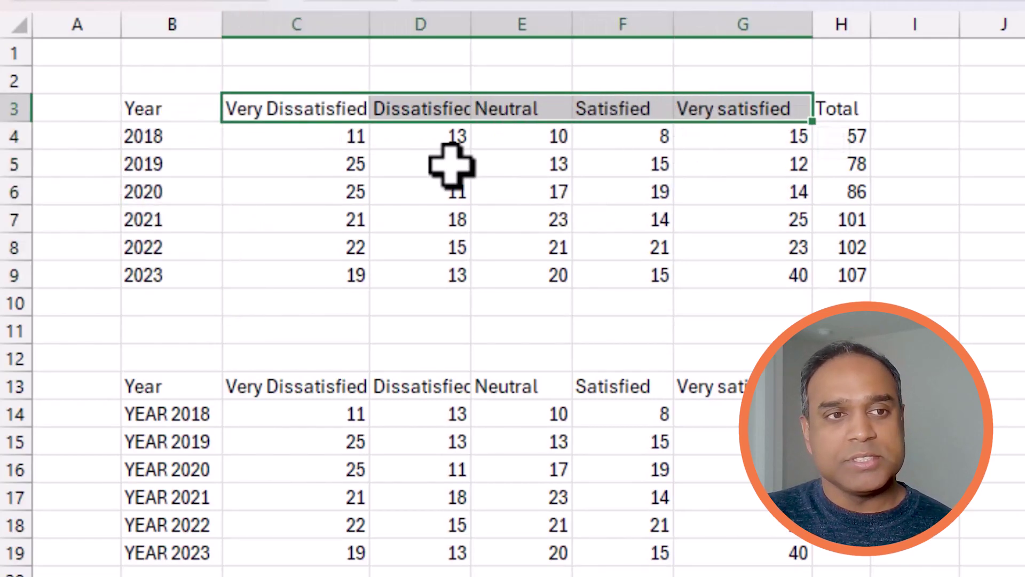
drag(351, 133, 741, 262)
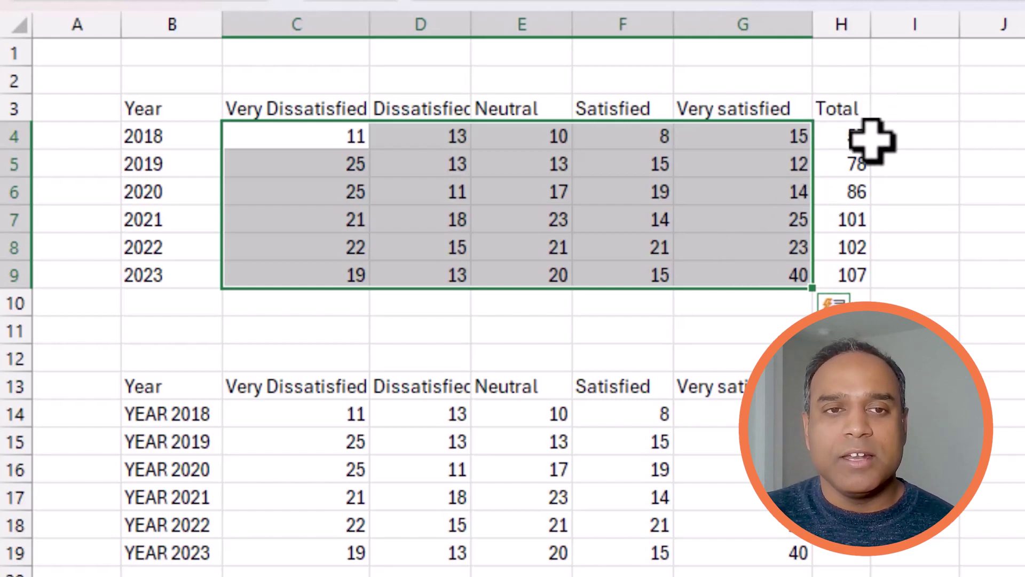
drag(860, 137, 854, 265)
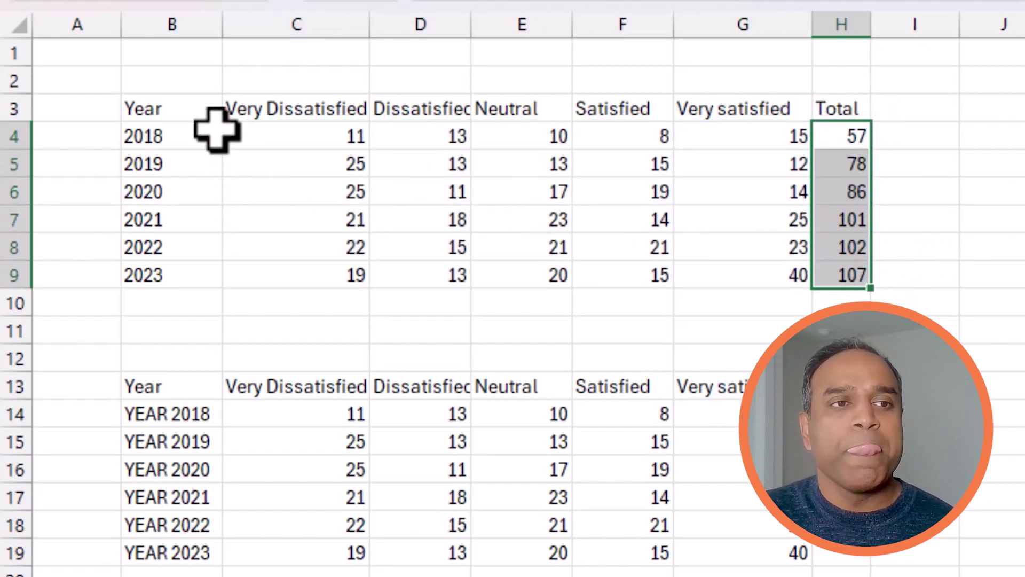
mouse_move(175, 106)
mouse_down()
mouse_move(428, 139)
mouse_move(670, 190)
mouse_move(716, 240)
mouse_move(721, 262)
mouse_up()
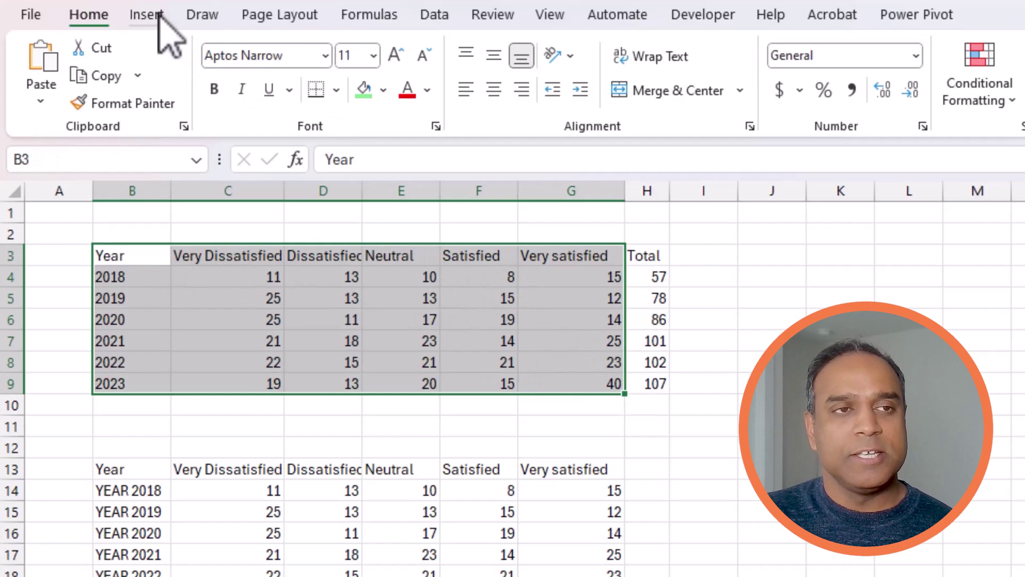
- Insert a 100% Stacked Column chart beside the table, then select the years 2018–2023
click(145, 14)
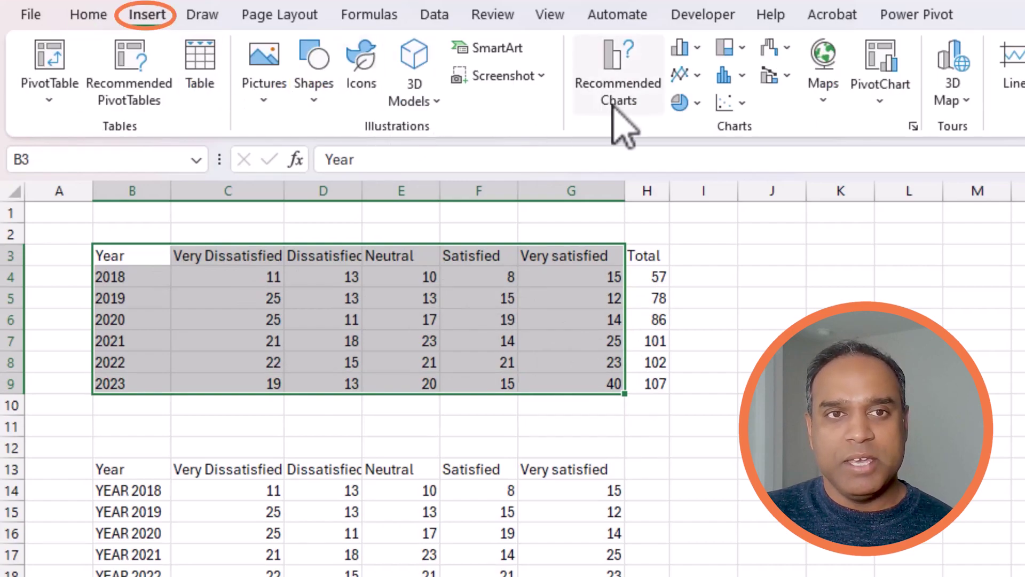
click(686, 48)
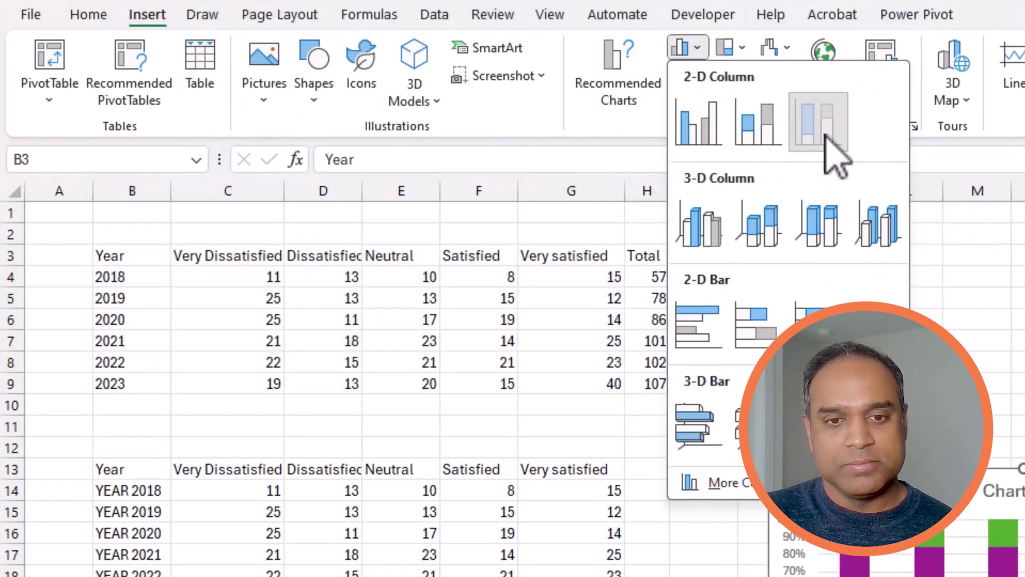
click(817, 122)
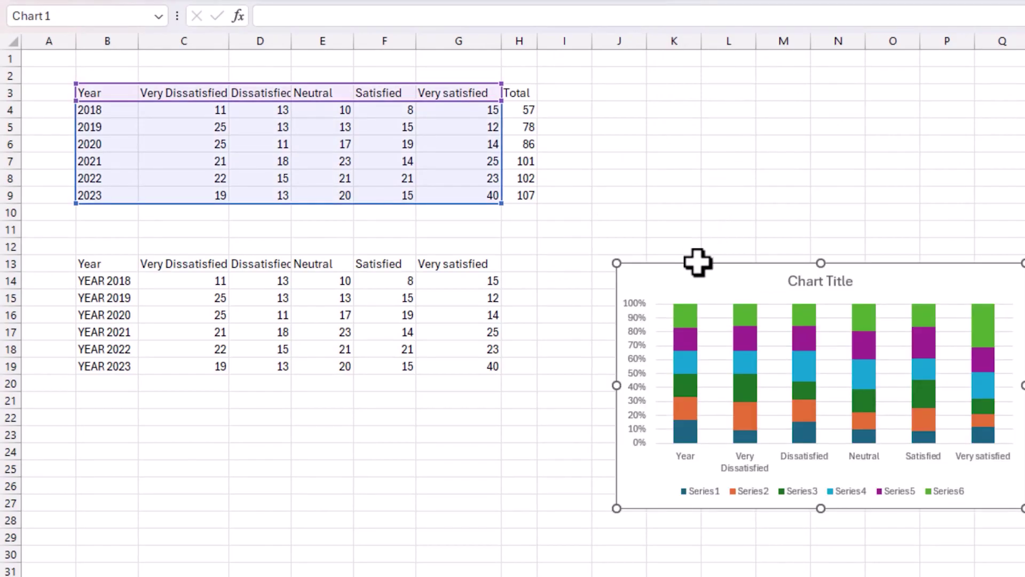
drag(697, 261, 675, 92)
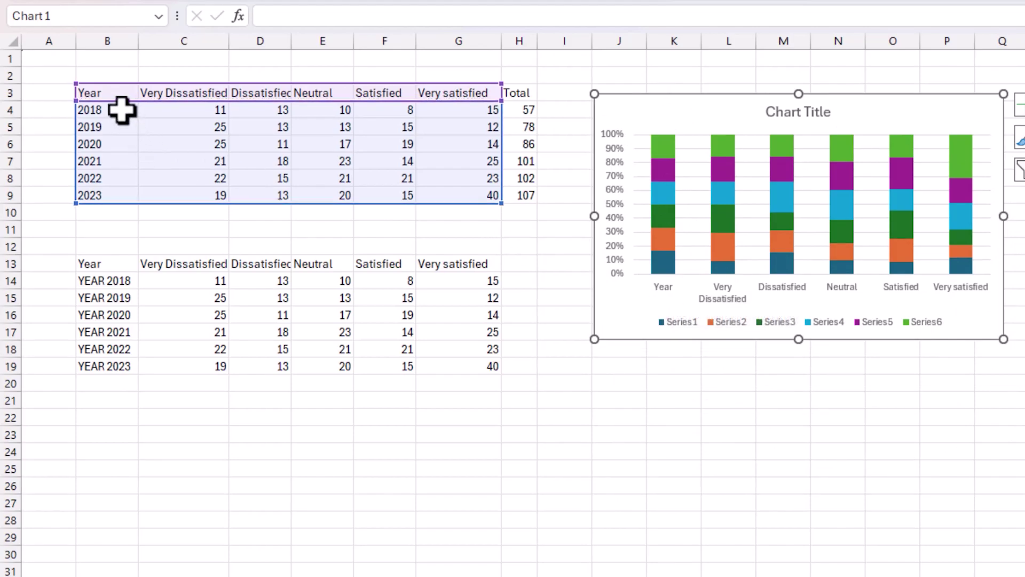
click(122, 110)
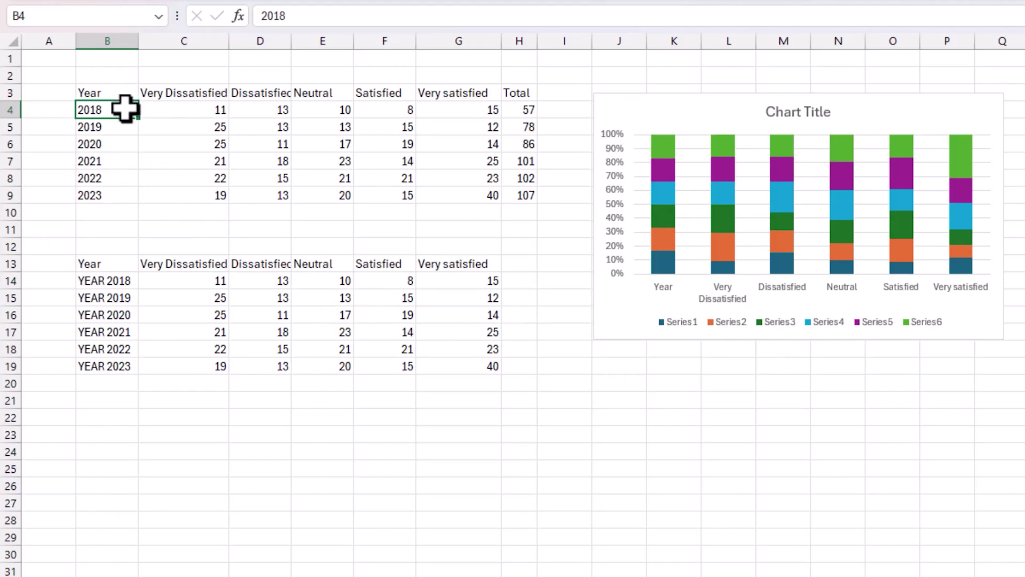
drag(124, 109, 120, 187)
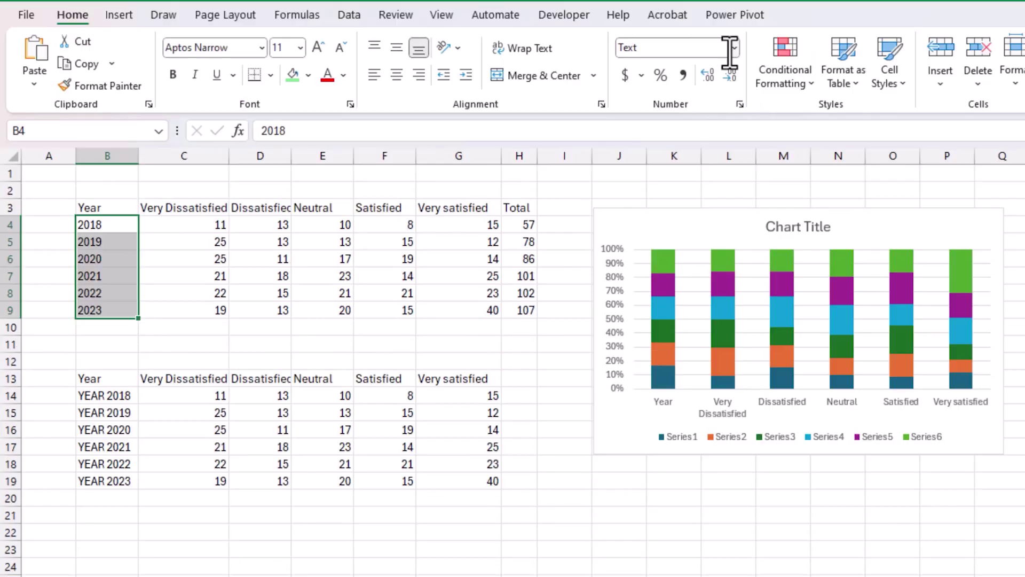
- Format the years as text and enter the helper letters A, B, C in A4:A6
click(735, 48)
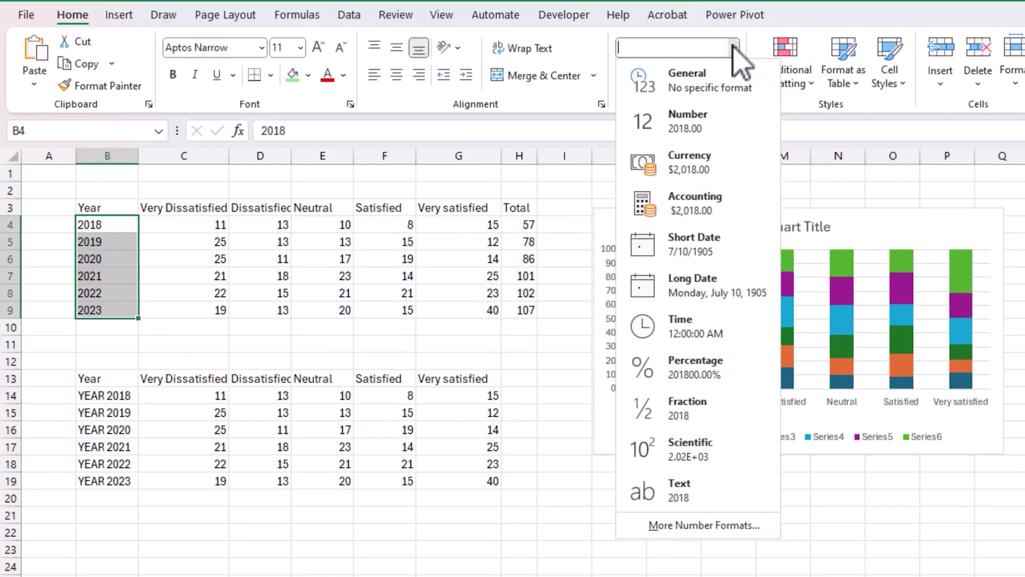
click(735, 47)
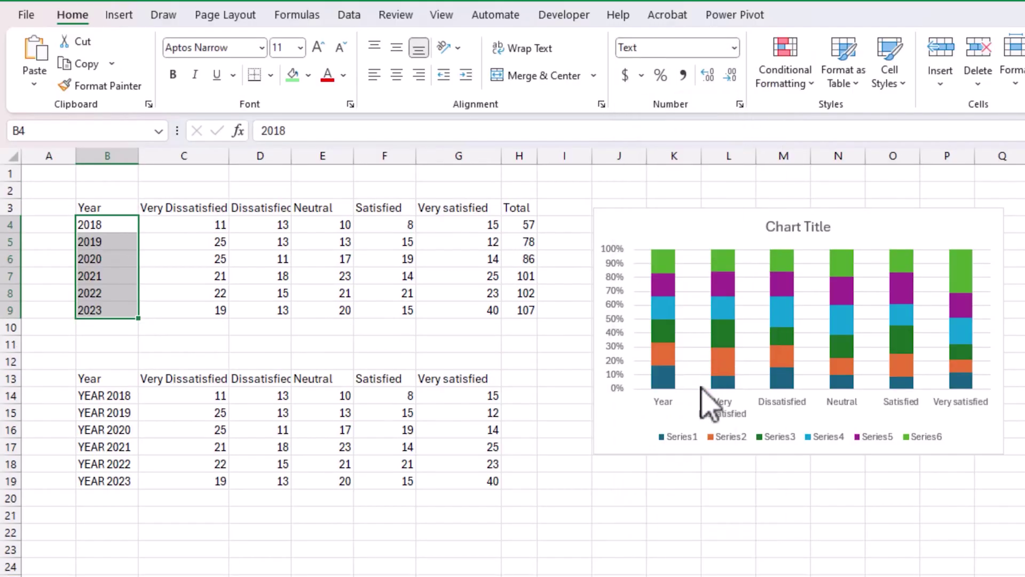
click(112, 223)
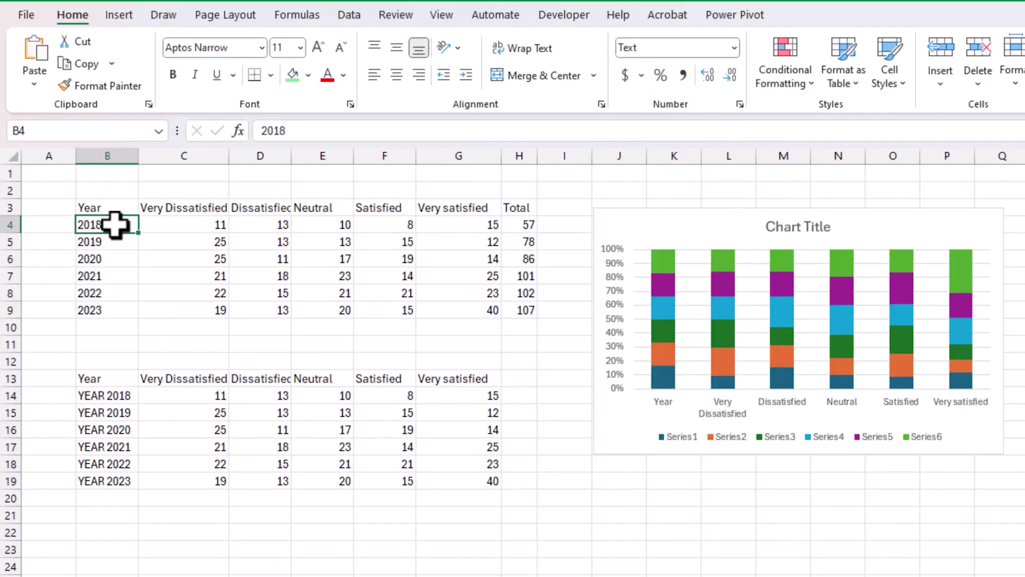
click(60, 227)
text(A)
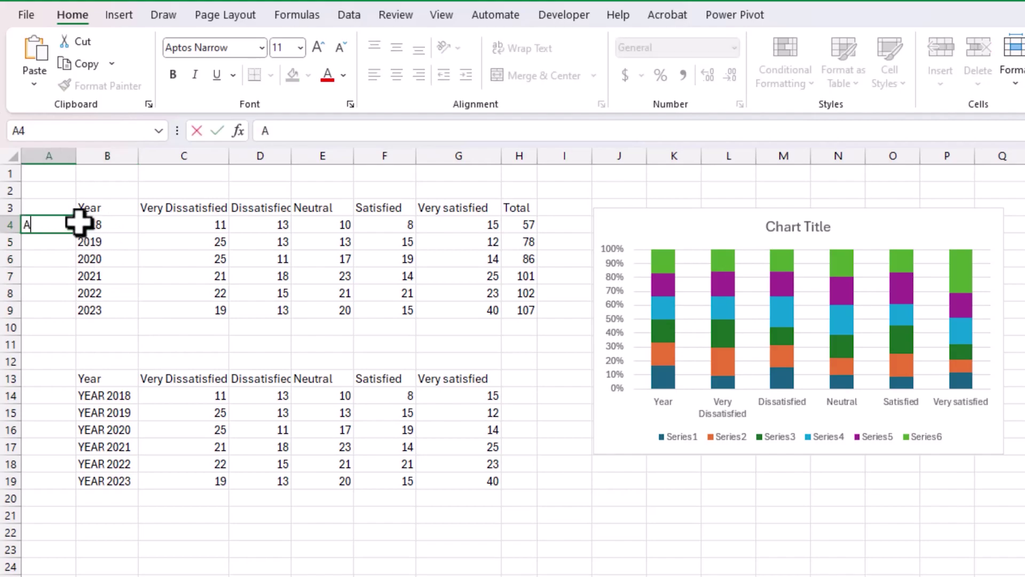
key(Return)
text(B)
key(Return)
text(C)
key(Return)
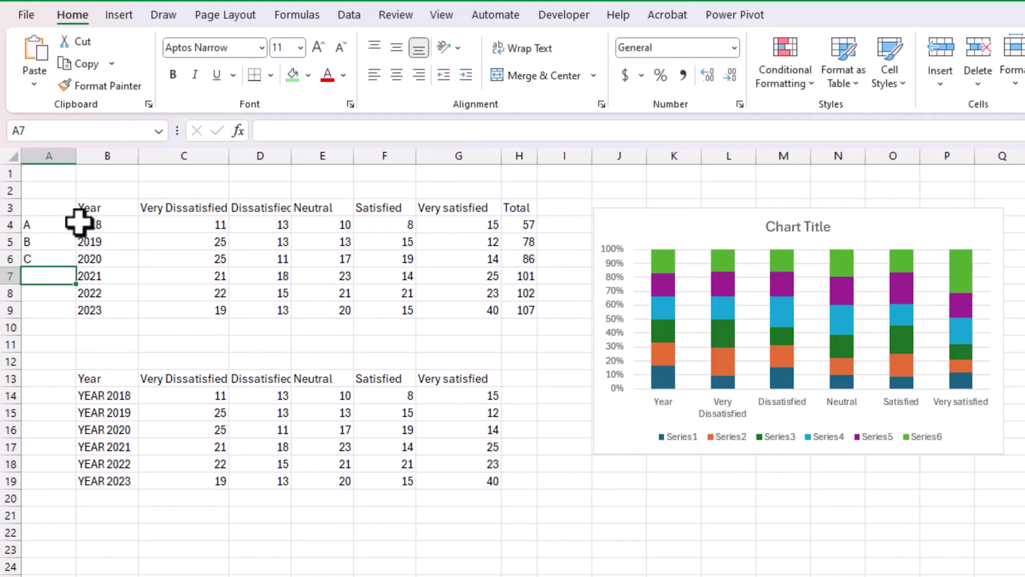
- Copy letters A and B over the 2018 and 2019 cells in B4:B5
drag(74, 224, 71, 247)
key(ctrl+c)
click(110, 225)
key(ctrl+v)
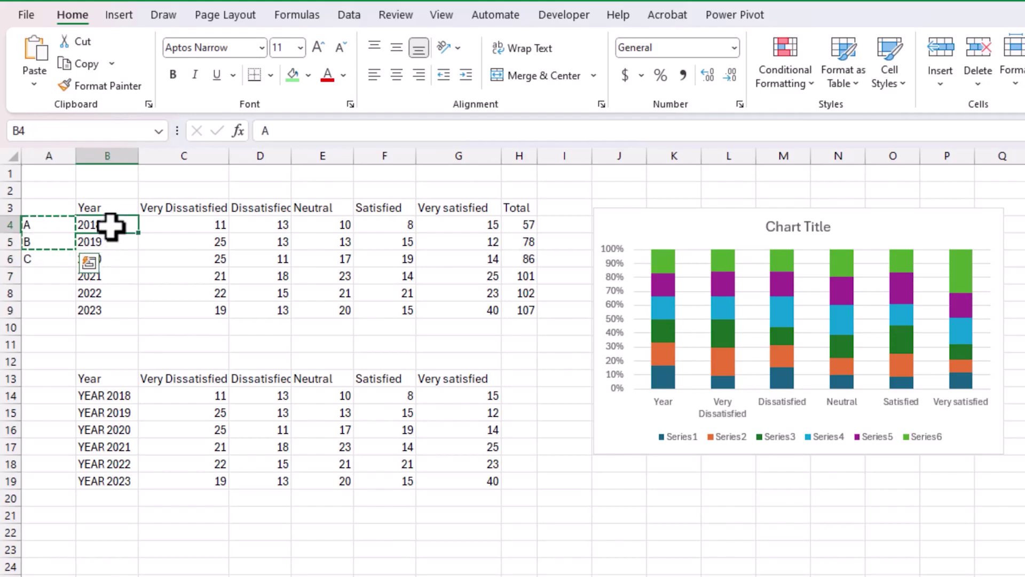
right_click(111, 224)
click(153, 343)
- Replace the remaining years with letters C–F and select the helper letters in column A
click(102, 277)
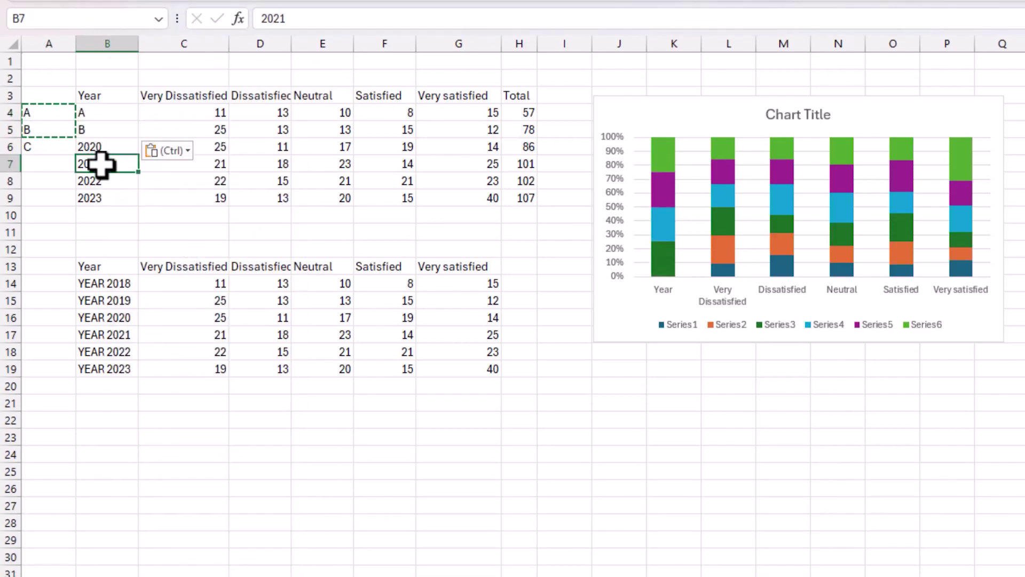
key(Up)
text(C)
key(Return)
key(F2)
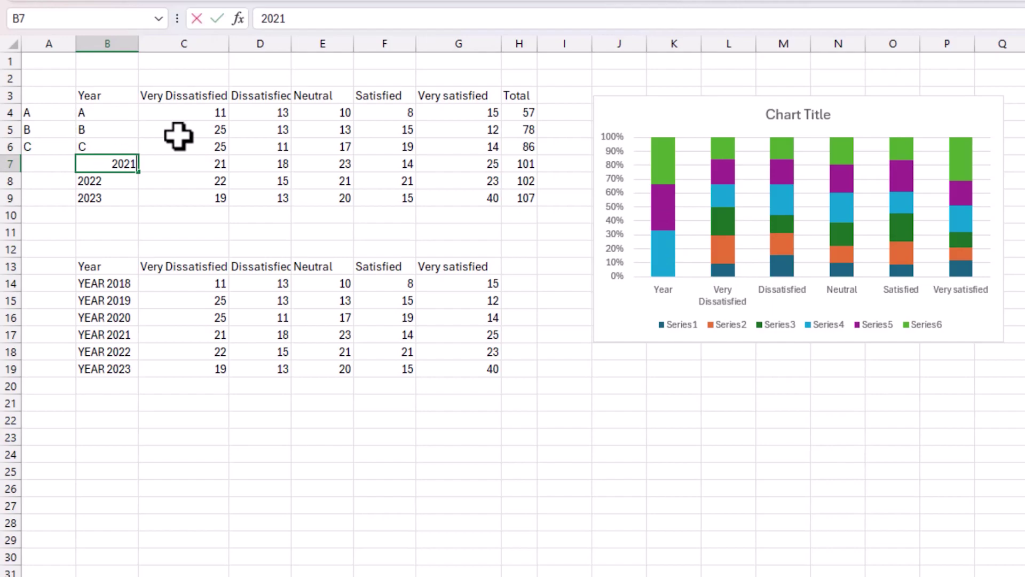
key(BackSpace)
key(BackSpace)
key(BackSpace)
key(BackSpace)
text(D)
key(Return)
text(E)
key(Return)
key(Return)
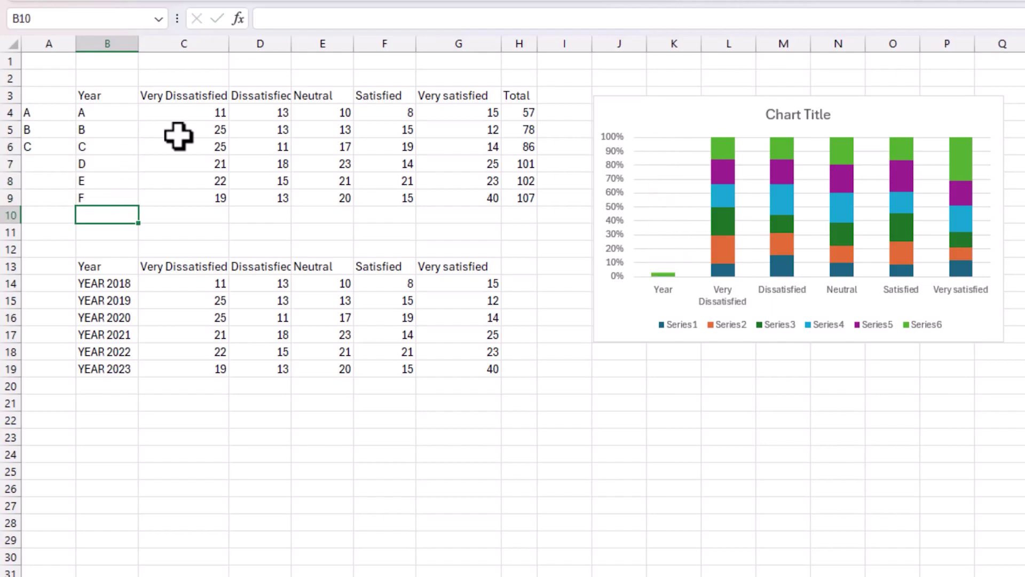
drag(47, 89, 39, 189)
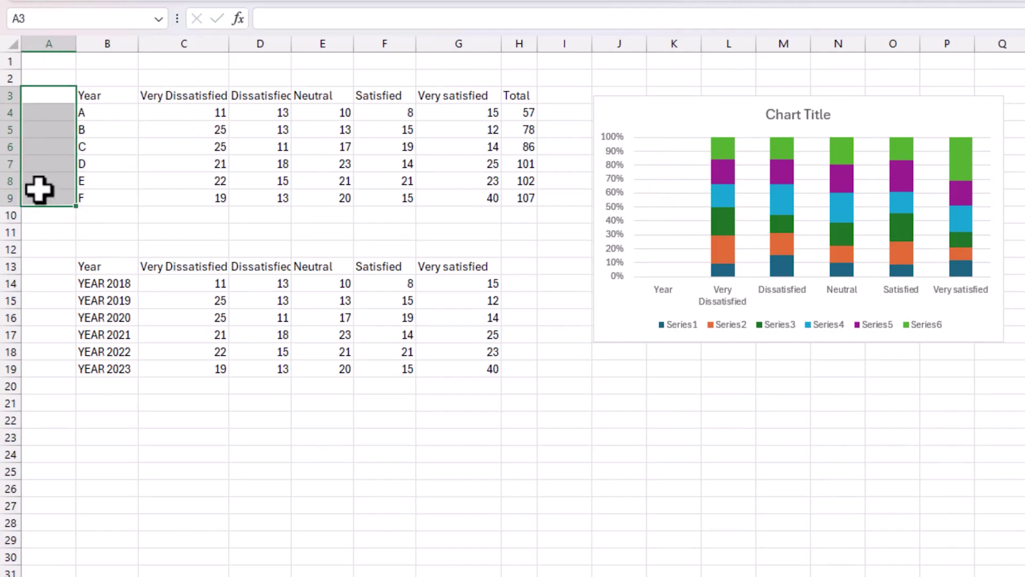
- Select the A–F table and insert a second 100% Stacked Column chart below the first
drag(114, 94, 496, 190)
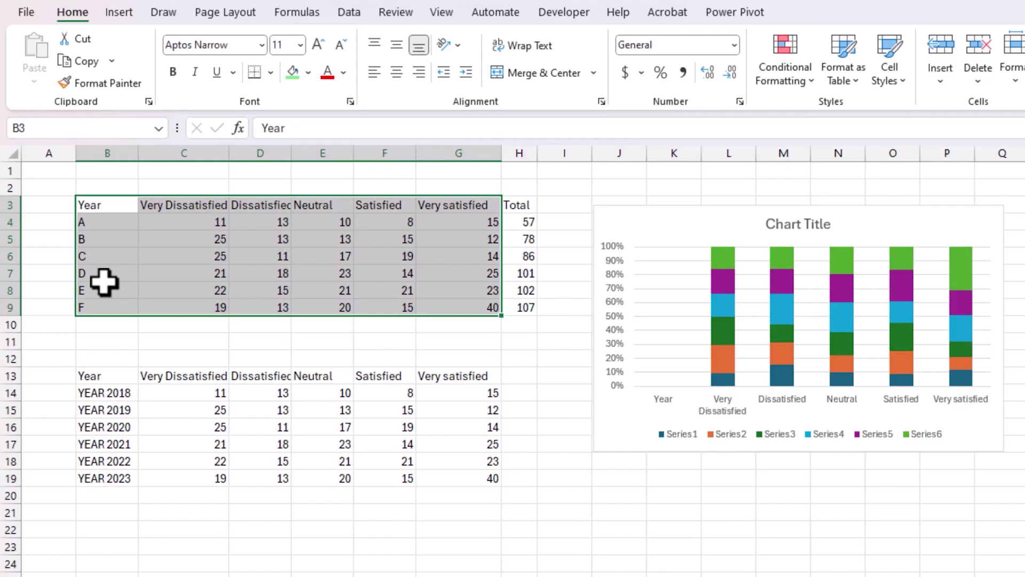
click(119, 12)
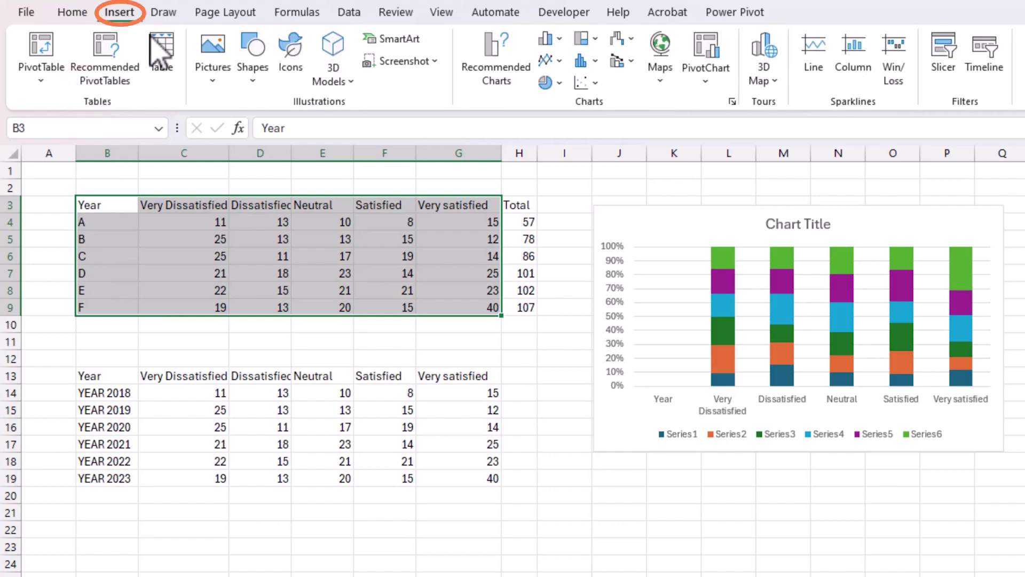
click(559, 41)
click(664, 101)
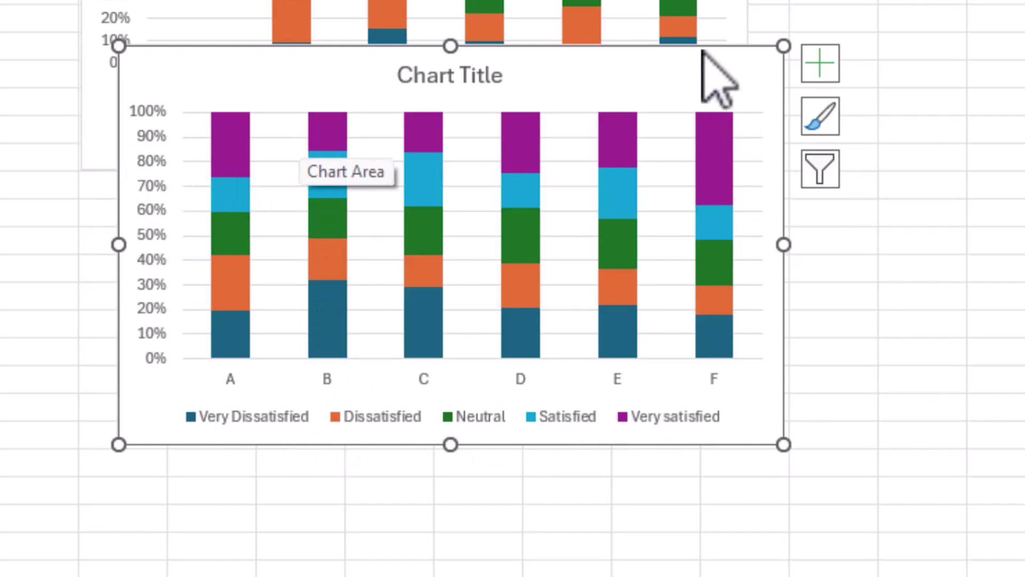
drag(703, 51, 669, 185)
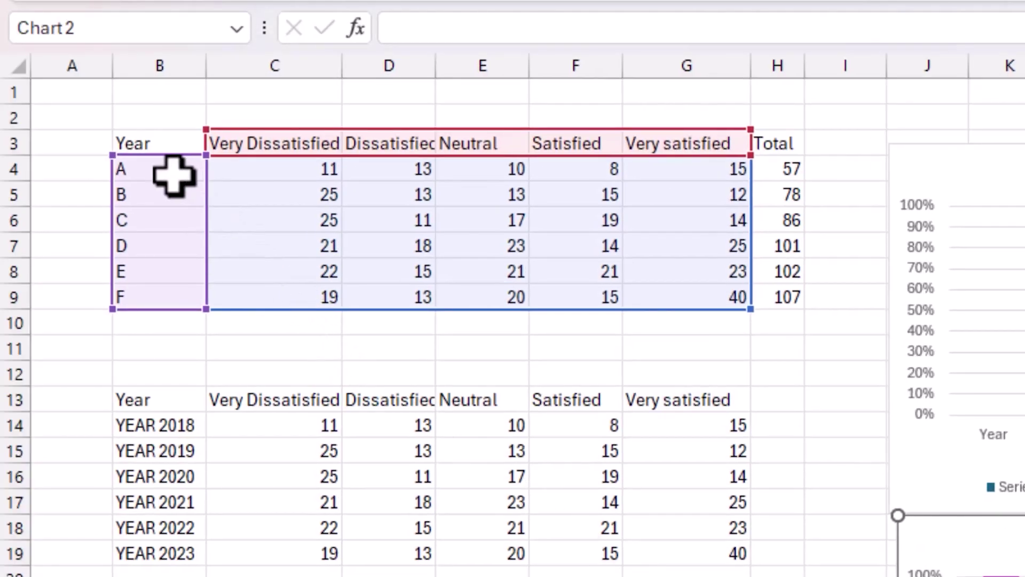
- Enter 2018 in B4 in place of the letter label, fixing the leading apostrophe
click(174, 176)
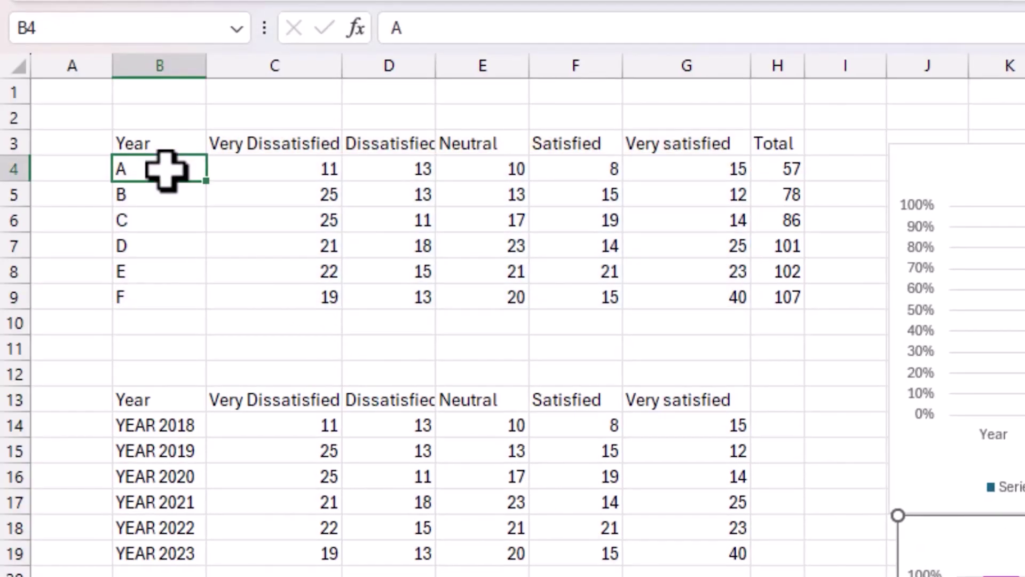
shift+click(160, 291)
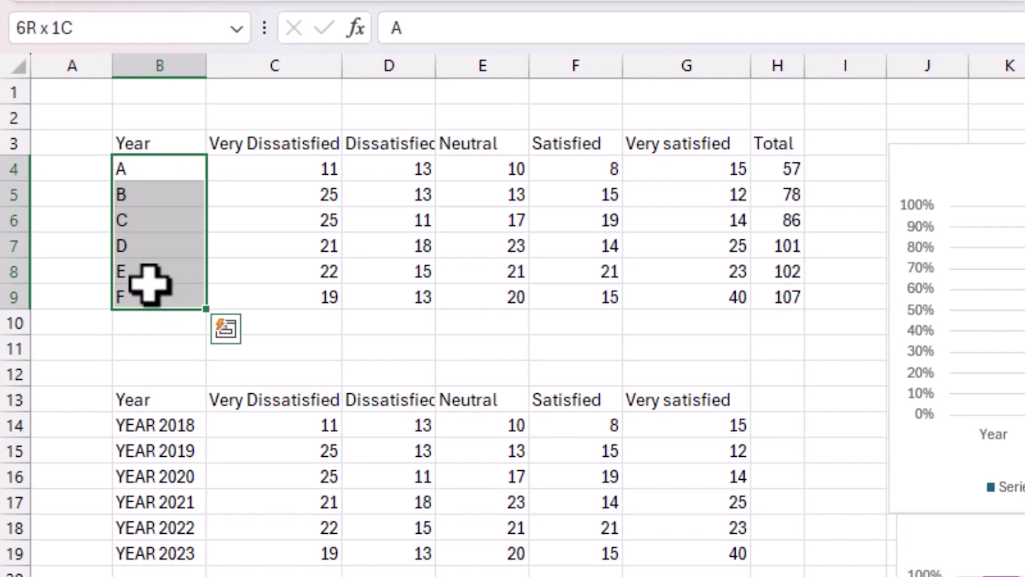
key(Up)
key(Down)
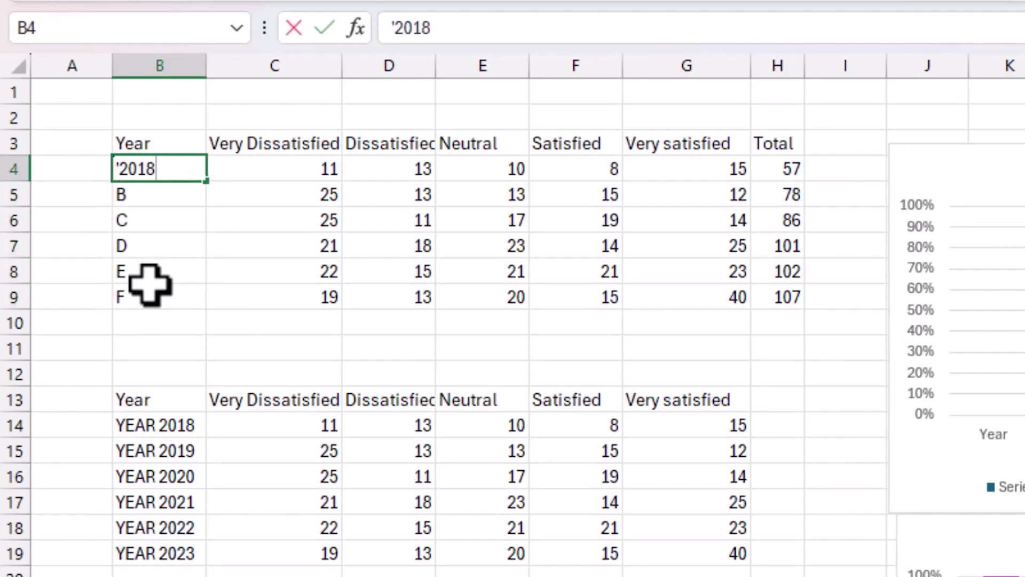
text('2018)
key(Return)
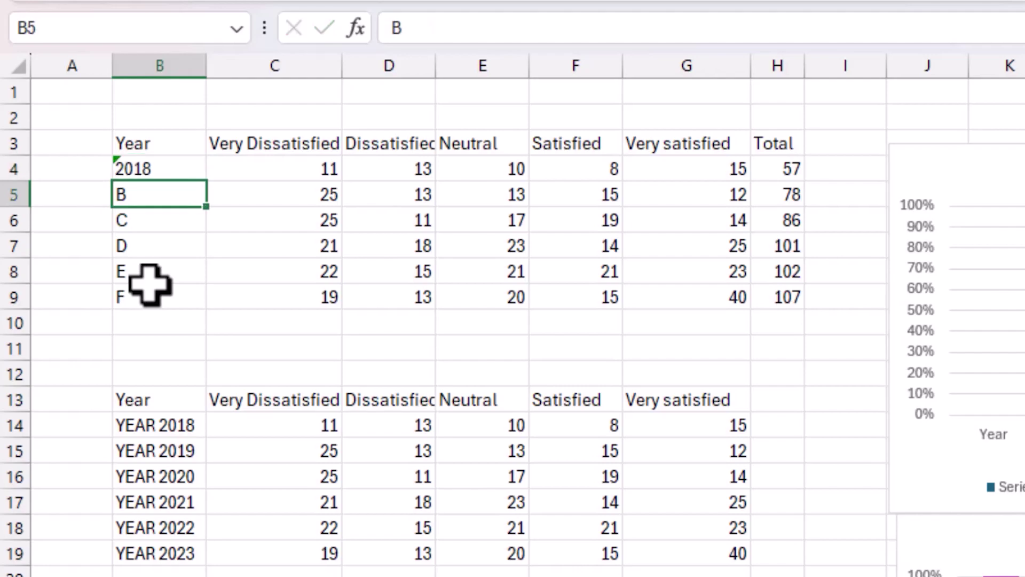
key(Up)
key(F2)
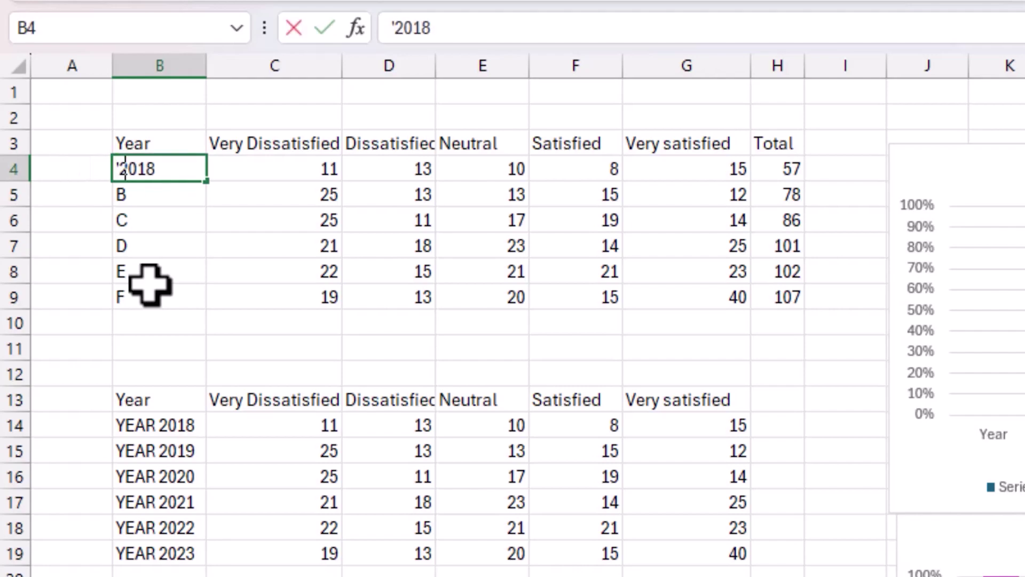
key(Home)
key(Delete)
key(Return)
- Enter 2019 in B5 and fill the years down to 2023 in B9
text(201)
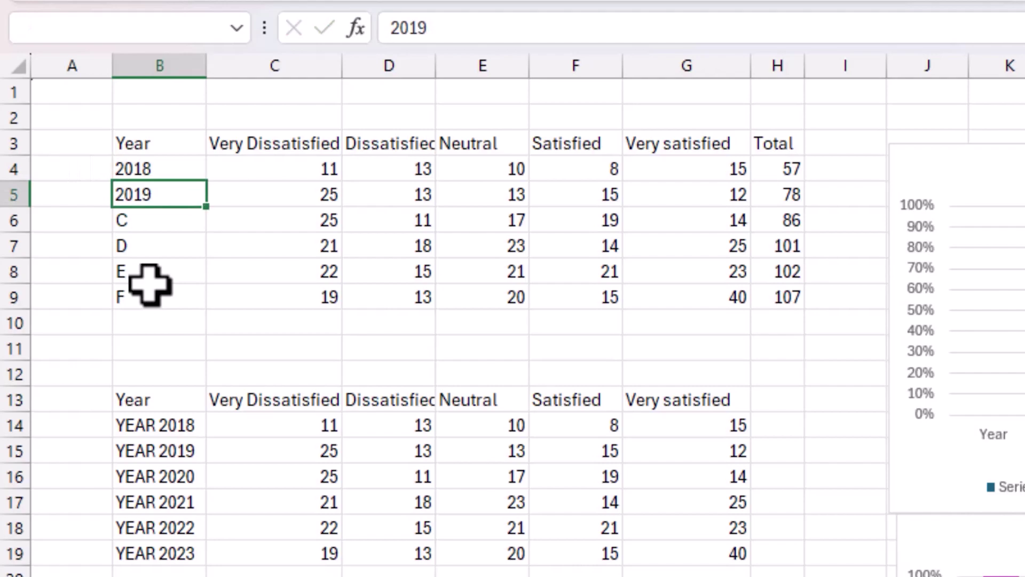
key(Return)
click(167, 169)
drag(167, 169, 211, 215)
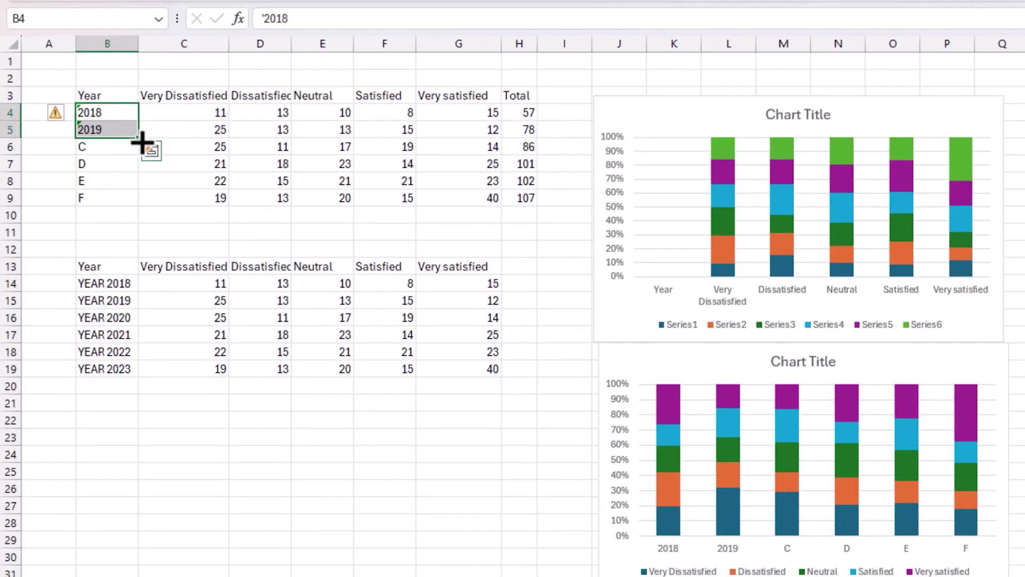
drag(142, 143, 137, 209)
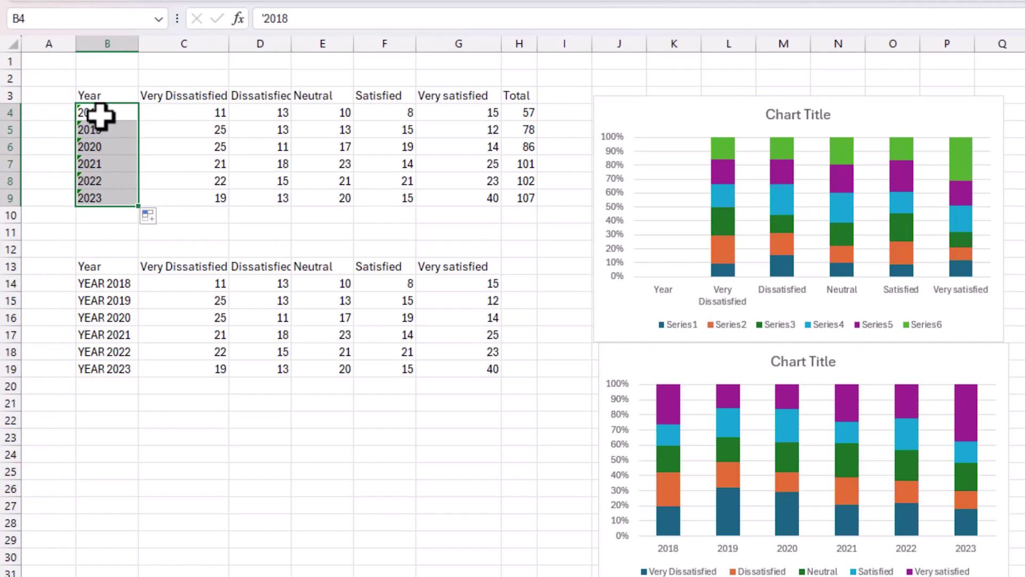
- Delete the original chart and move the year-based chart up beside the table
click(610, 328)
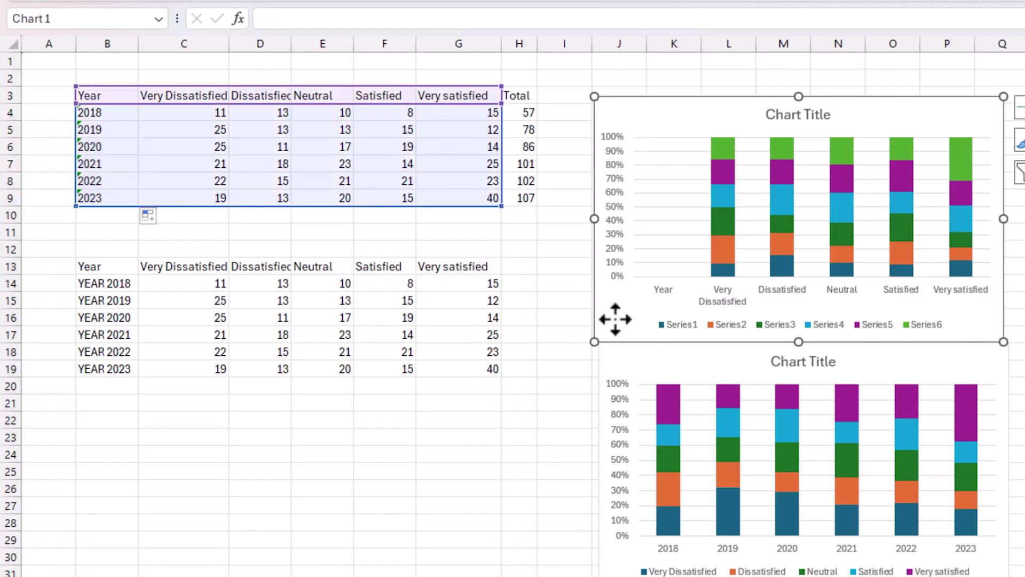
key(Delete)
drag(646, 346, 609, 95)
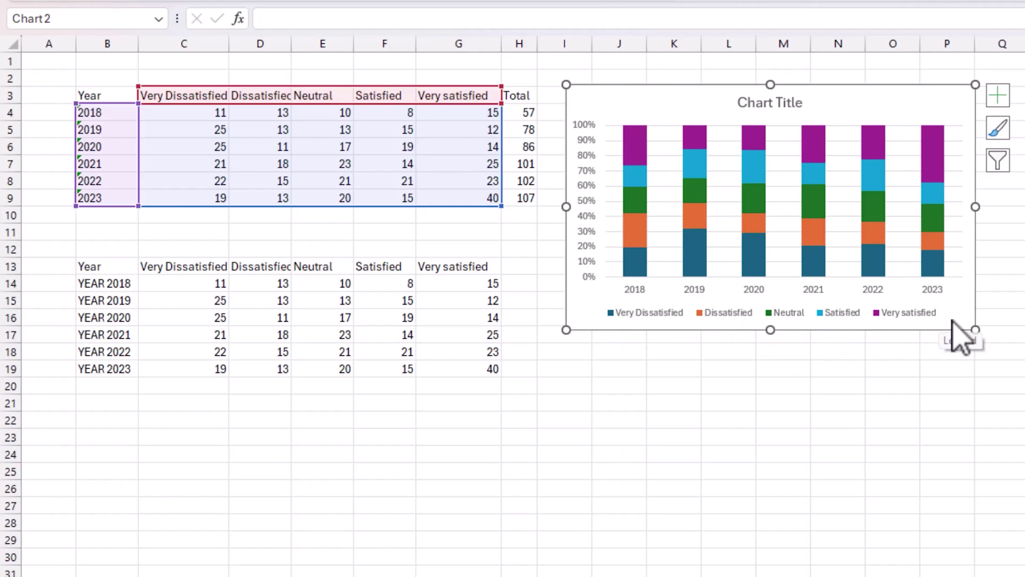
- Inspect each series in turn, Very Dissatisfied through Very satisfied, then deselect
click(638, 270)
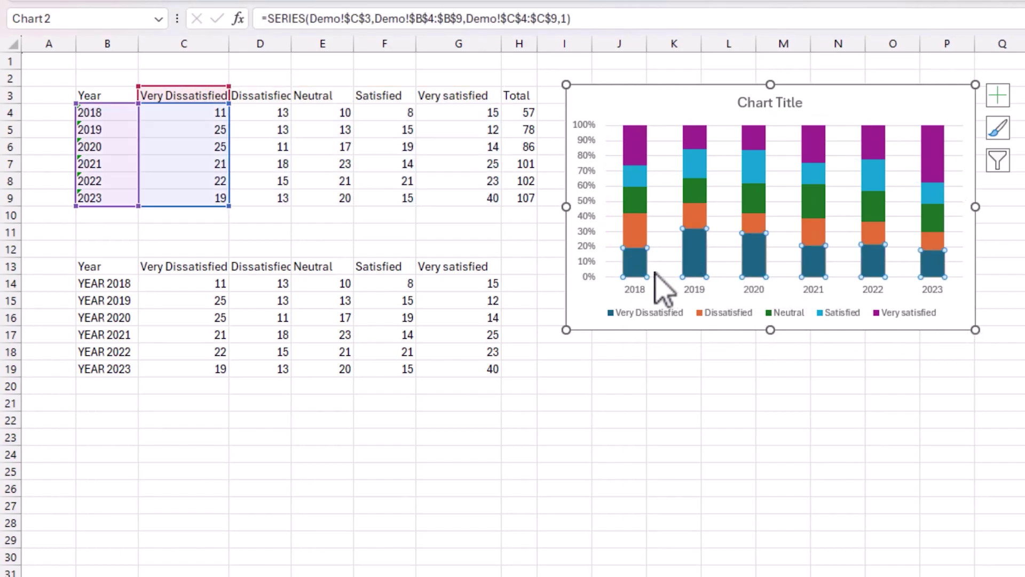
click(640, 230)
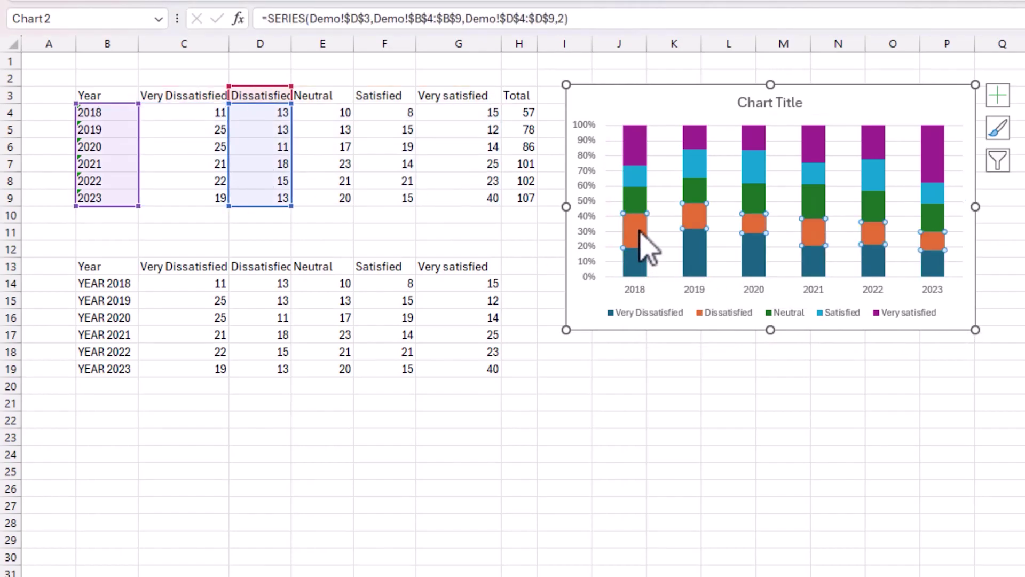
click(635, 199)
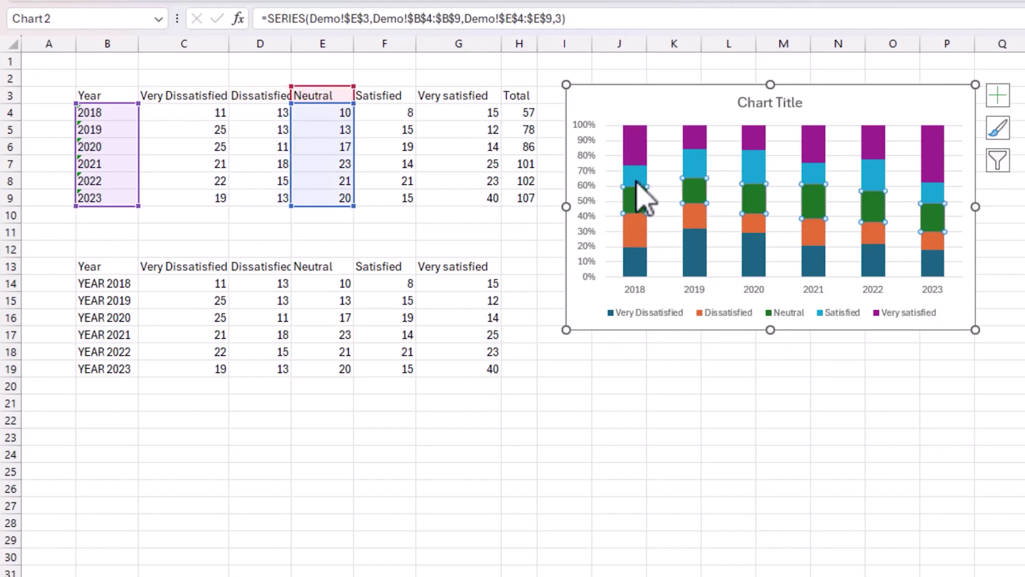
click(638, 176)
click(636, 159)
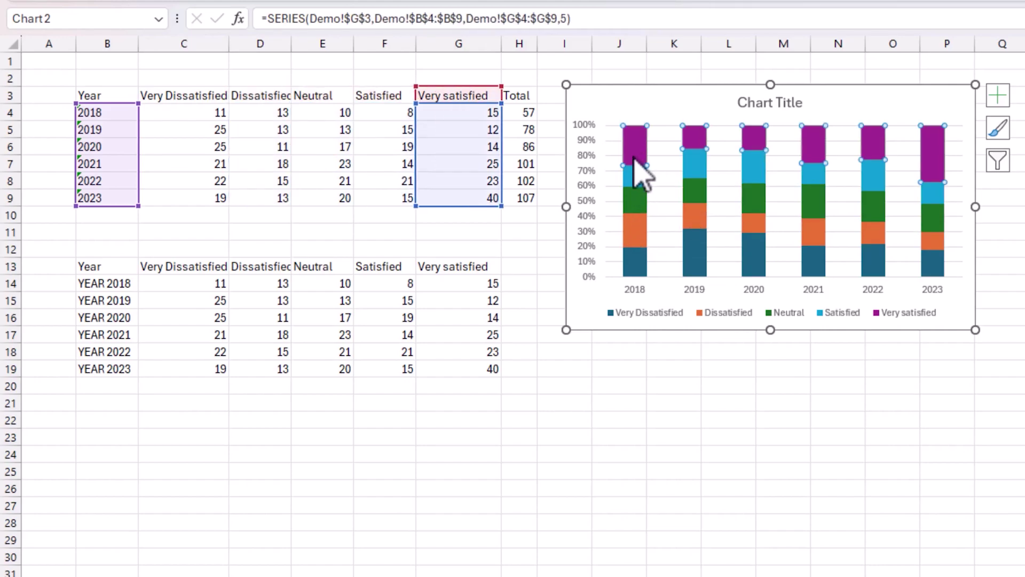
key(Escape)
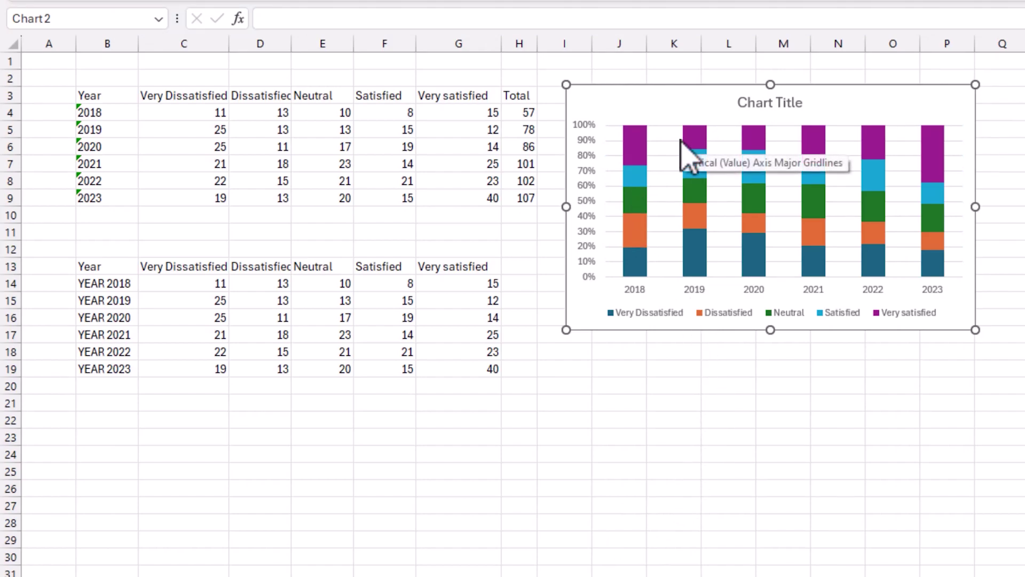
- Add a Position header in I3 and fill 110% down I4:I9, shifting the chart right
drag(522, 109, 519, 200)
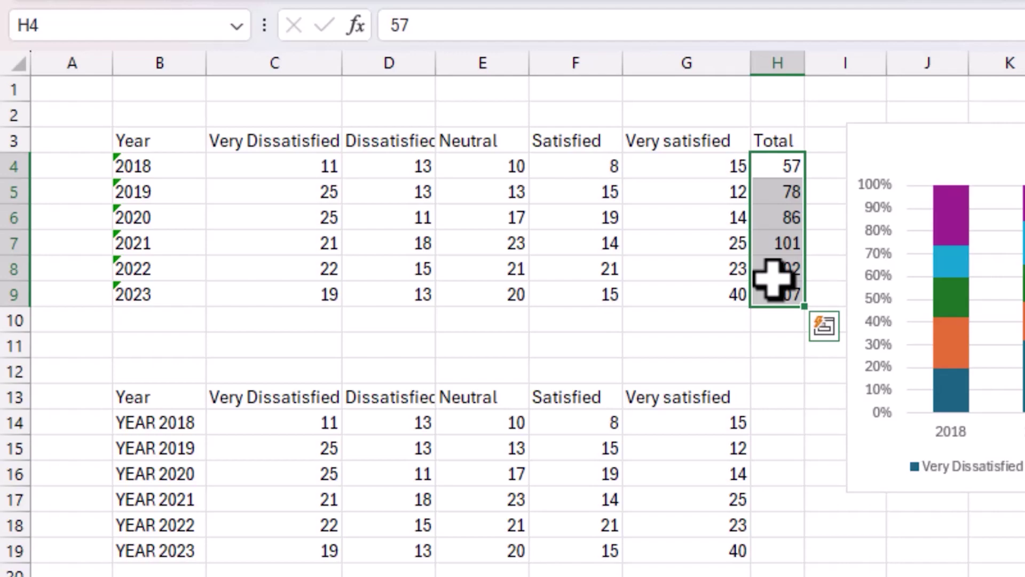
drag(911, 156, 970, 138)
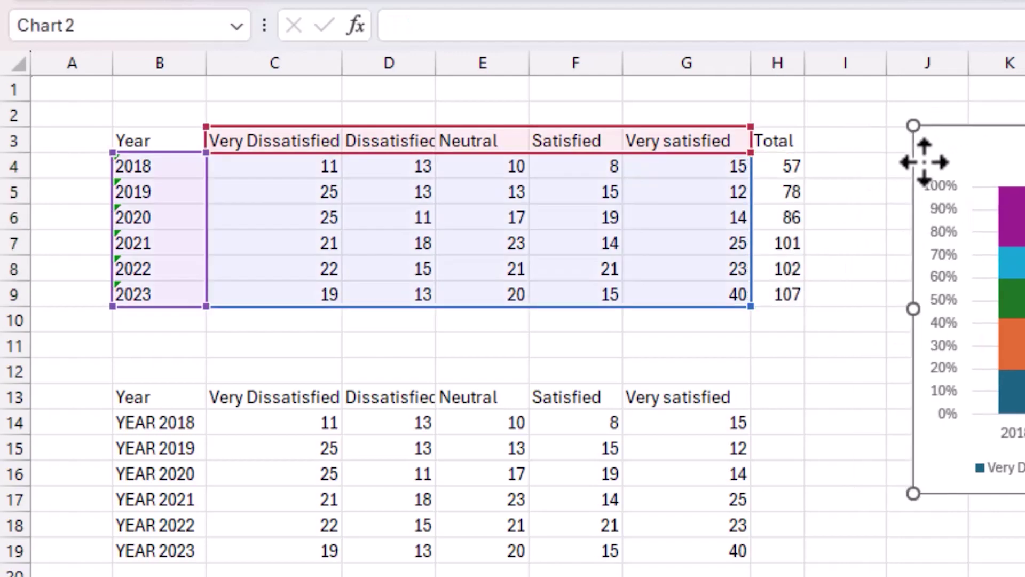
click(868, 147)
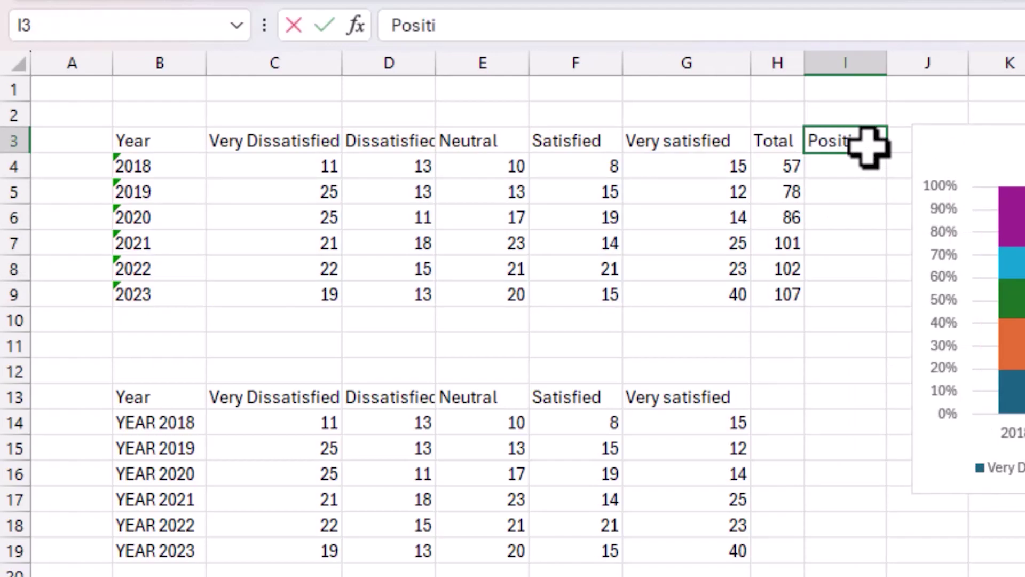
key(Return)
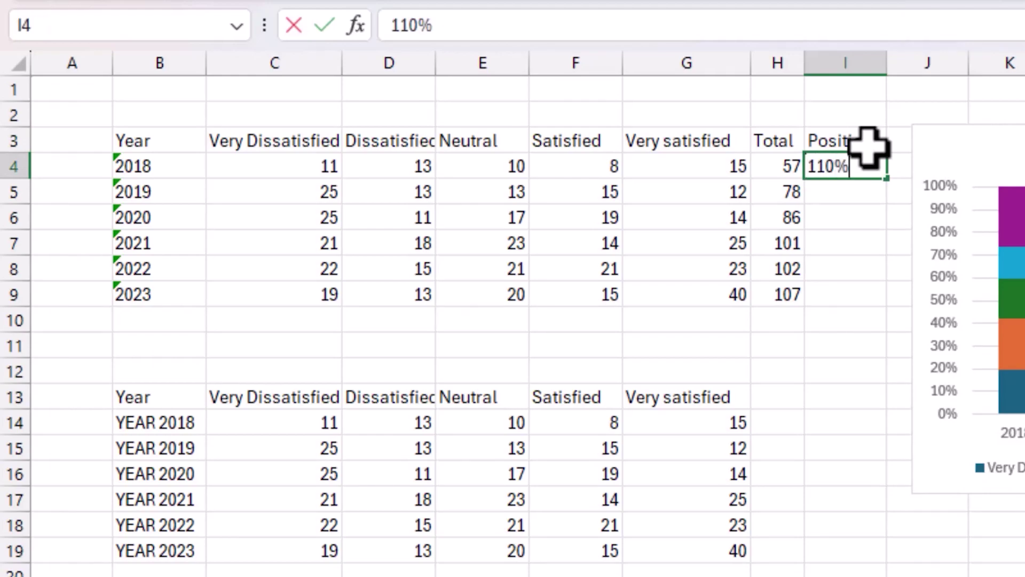
key(Return)
click(865, 170)
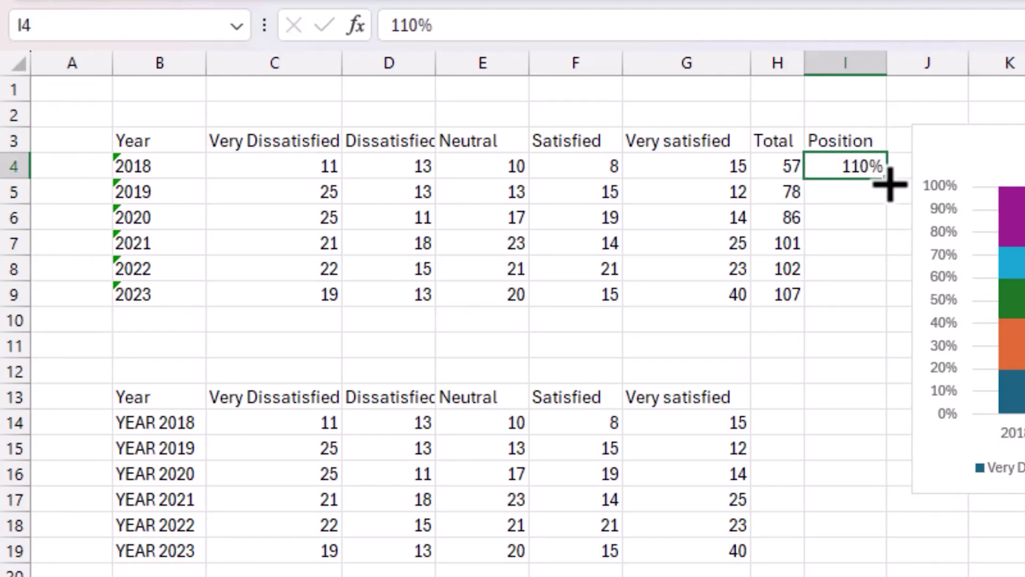
drag(889, 183, 890, 319)
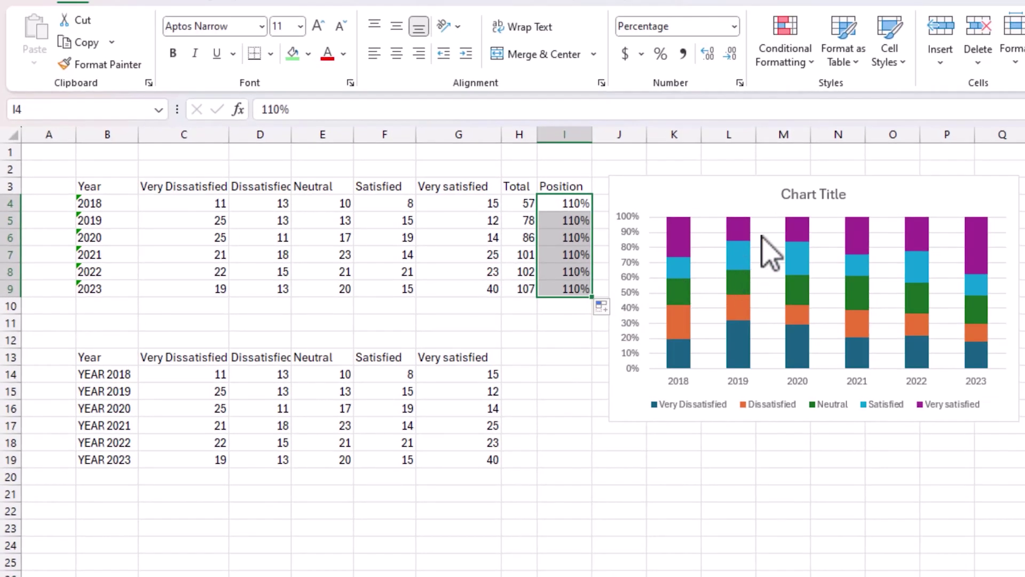
- Add a chart series named from I3 with values I4:I9 via Select Data
right_click(769, 246)
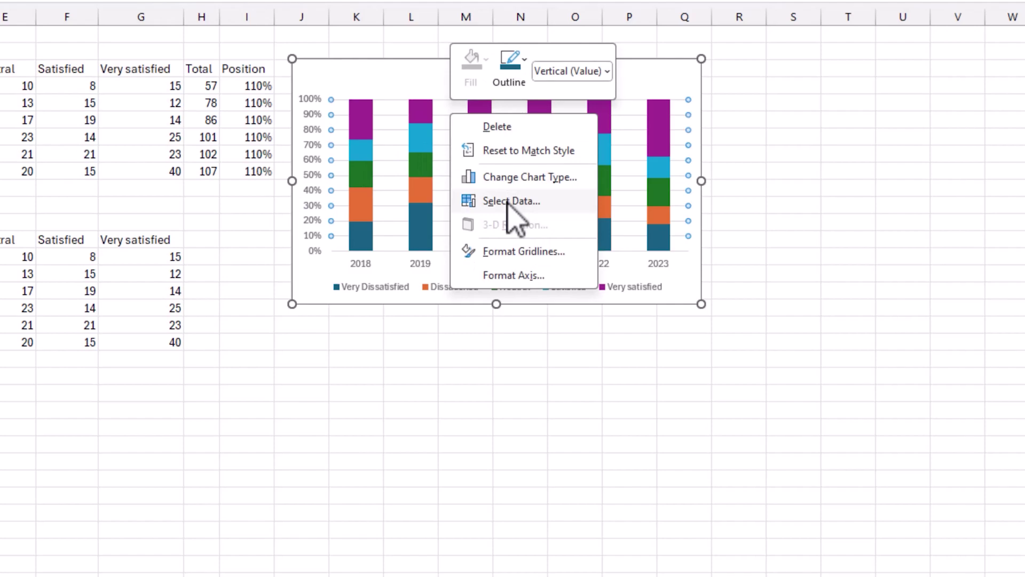
click(510, 206)
click(465, 269)
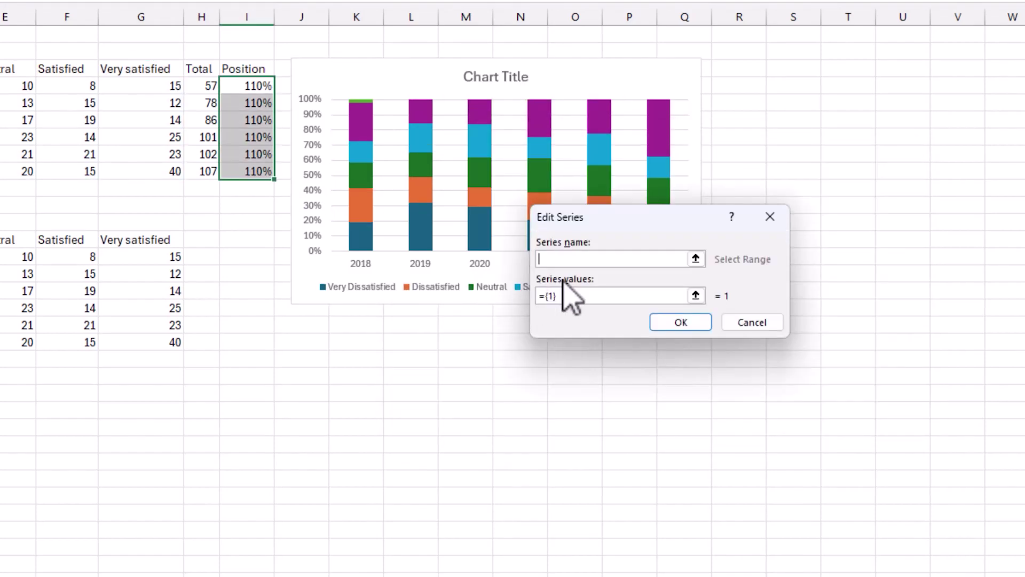
click(249, 69)
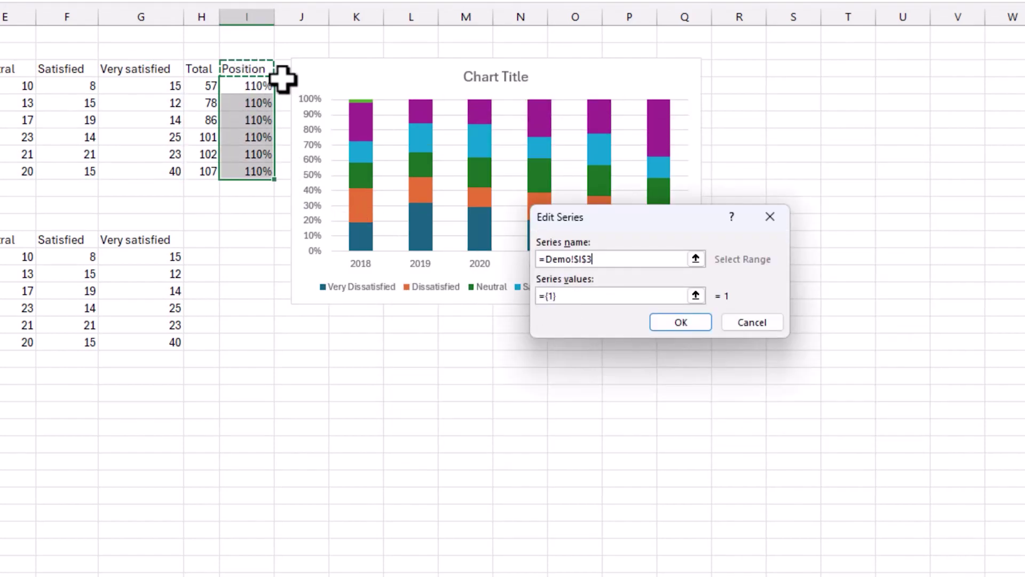
double_click(558, 295)
key(BackSpace)
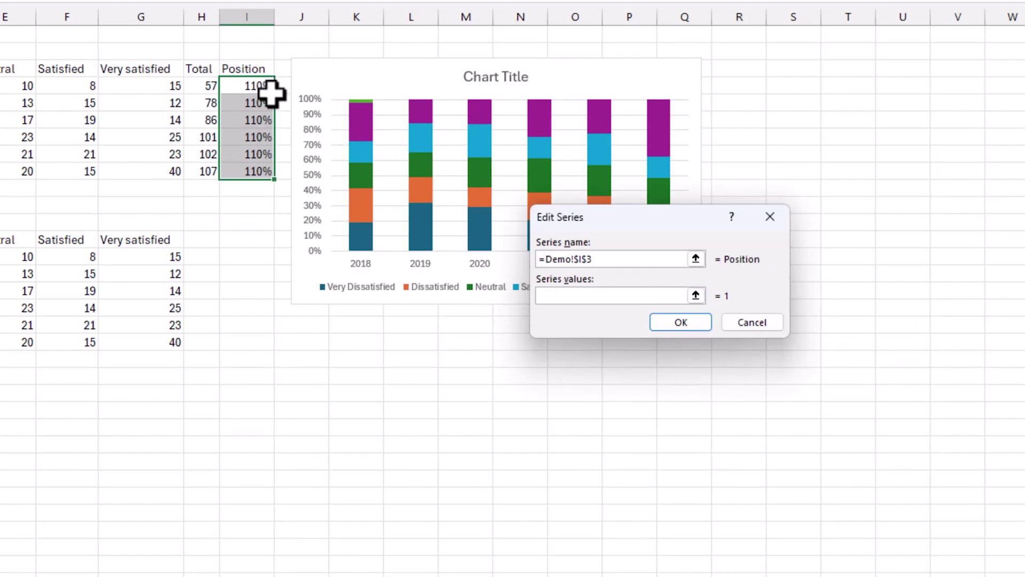
drag(271, 94, 252, 170)
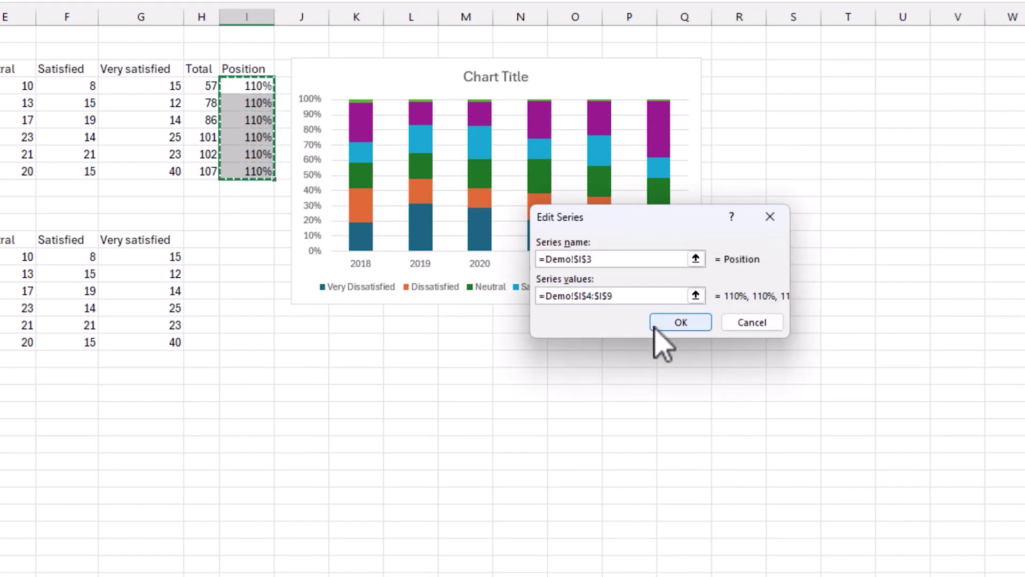
click(656, 327)
click(780, 395)
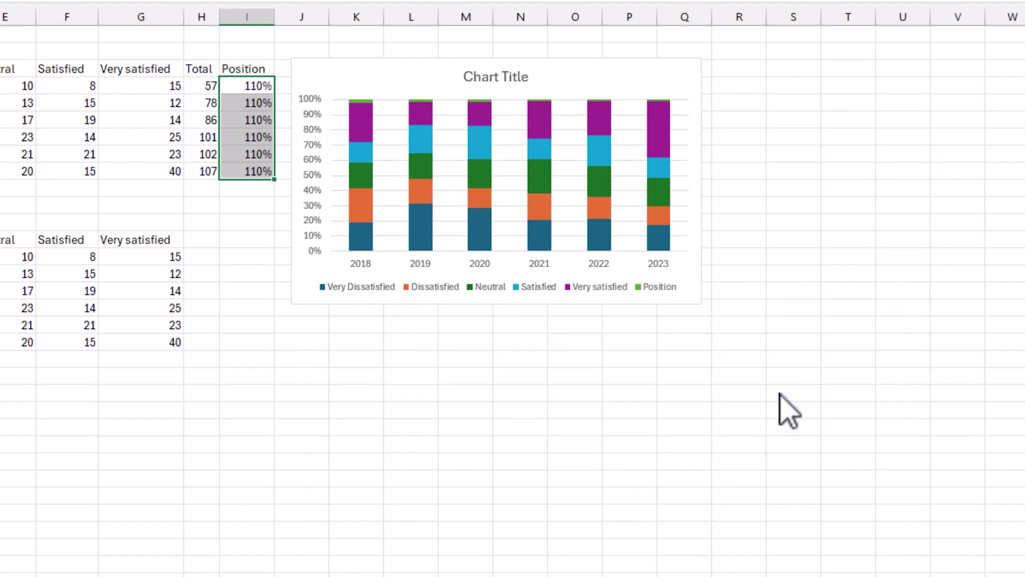
drag(531, 63, 556, 59)
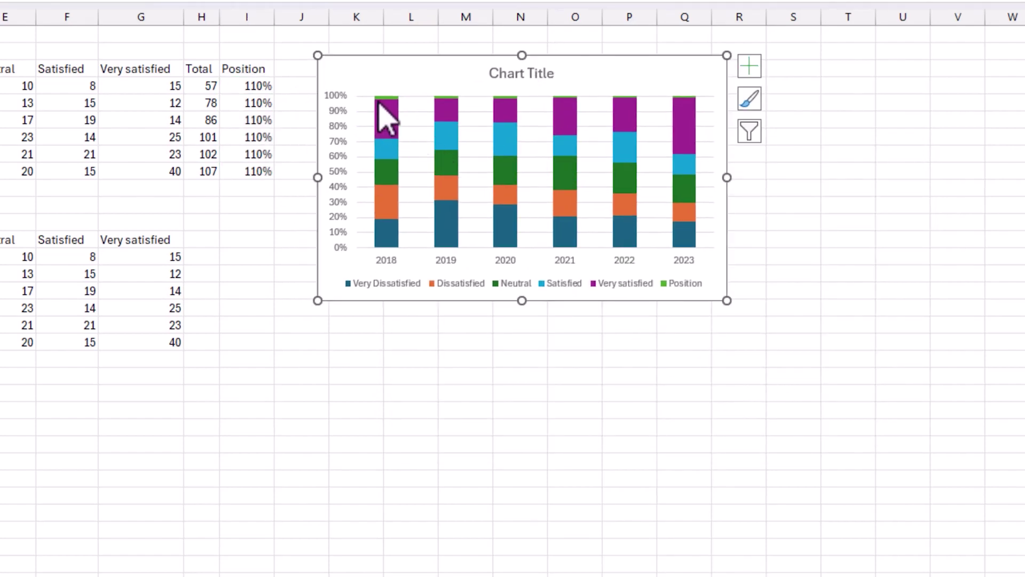
- Make the chart a combo: ratings as 100% stacked columns, Position as a secondary-axis line
right_click(480, 167)
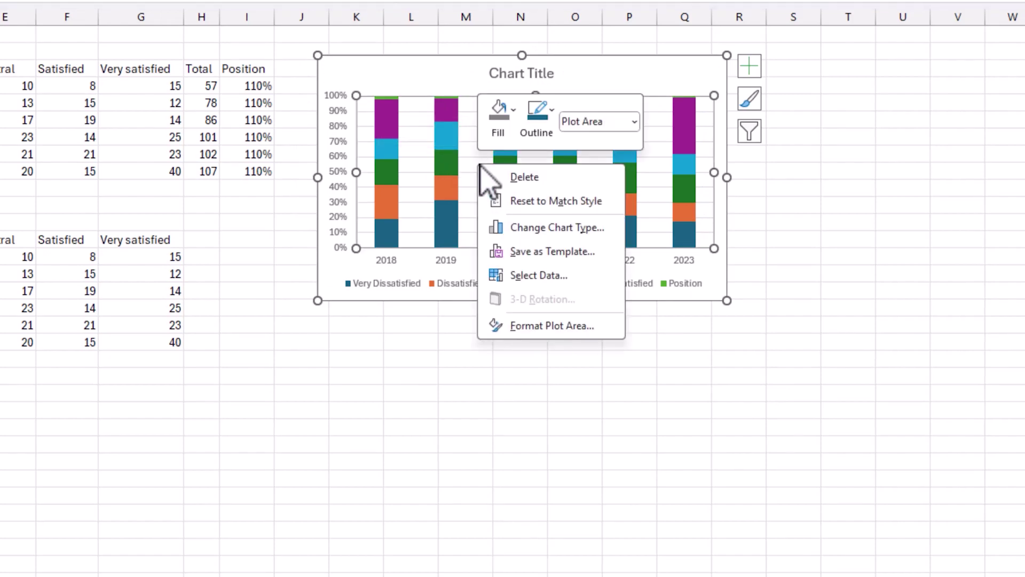
click(539, 235)
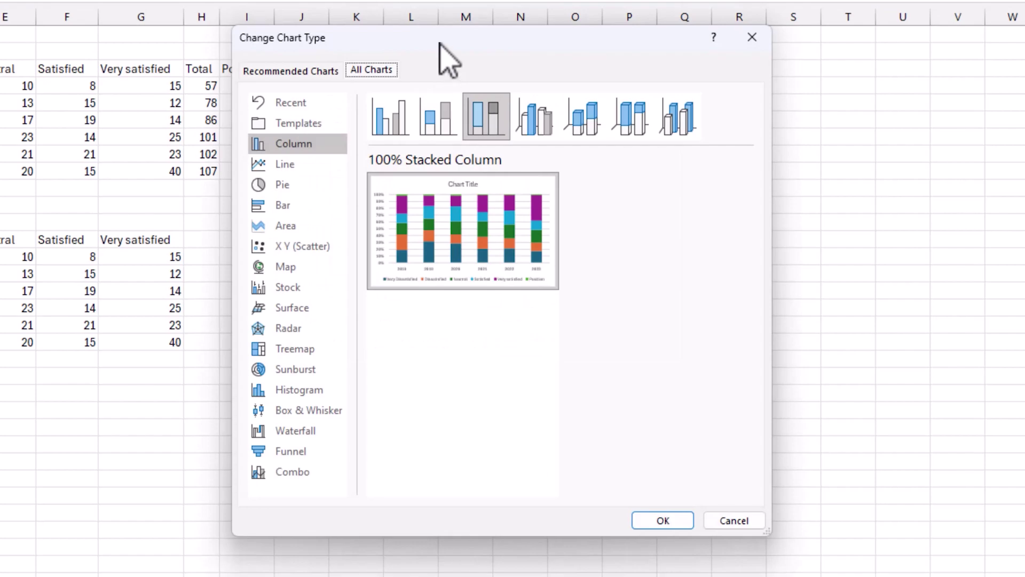
drag(448, 59, 687, 39)
click(545, 451)
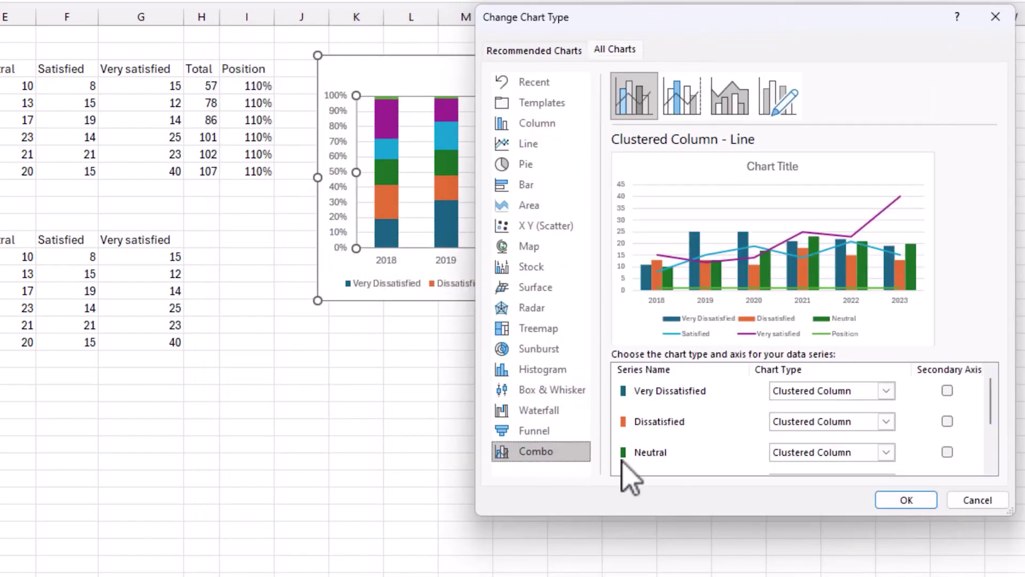
scroll(830, 449, down, 3)
click(819, 400)
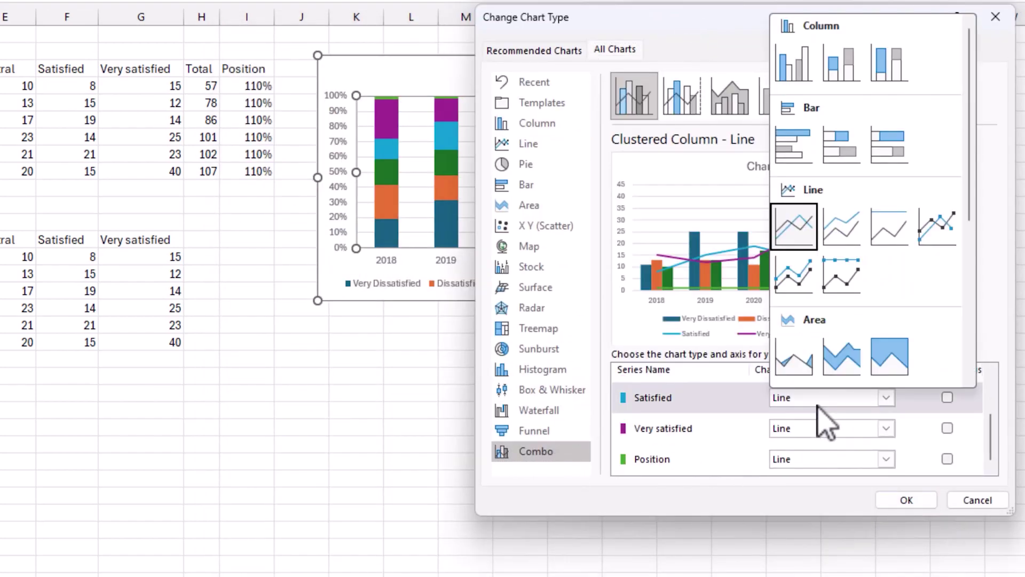
click(882, 77)
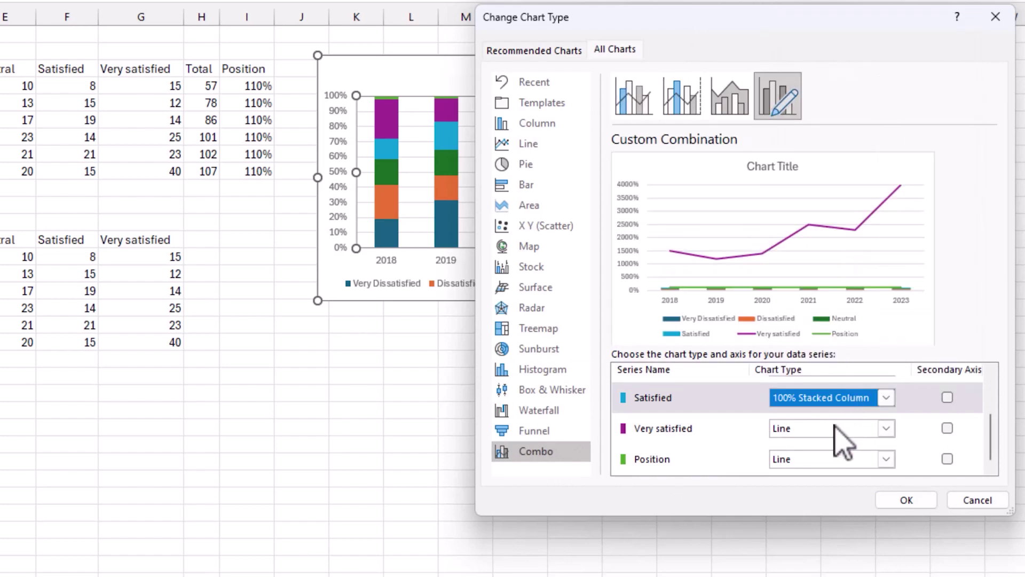
click(847, 430)
click(891, 95)
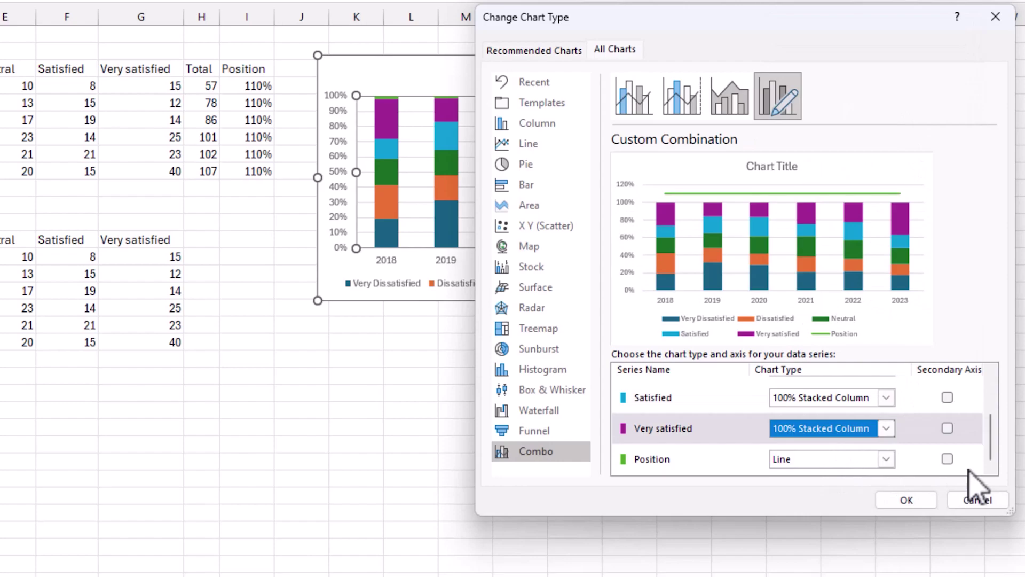
click(948, 459)
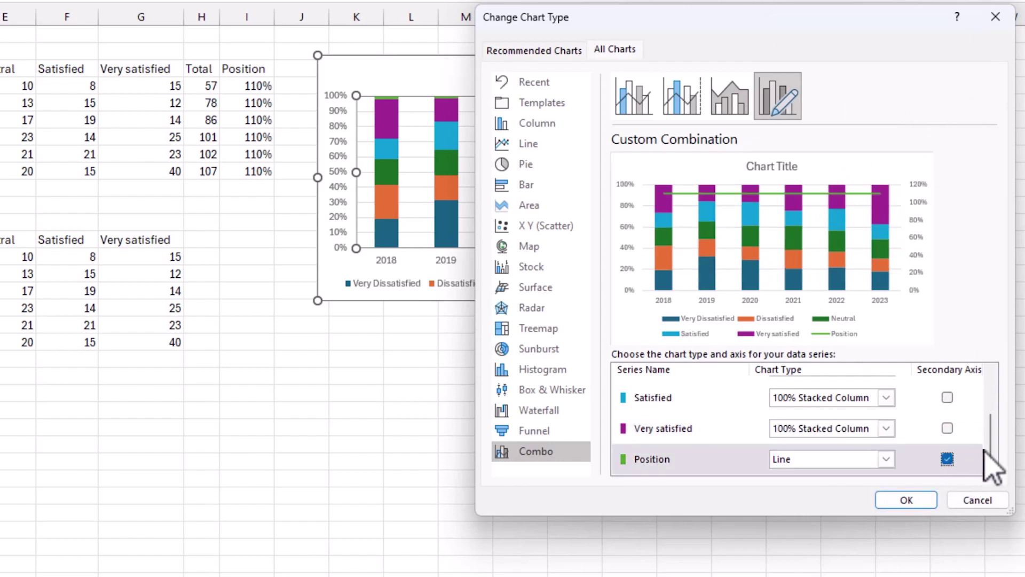
drag(991, 446, 988, 468)
click(907, 500)
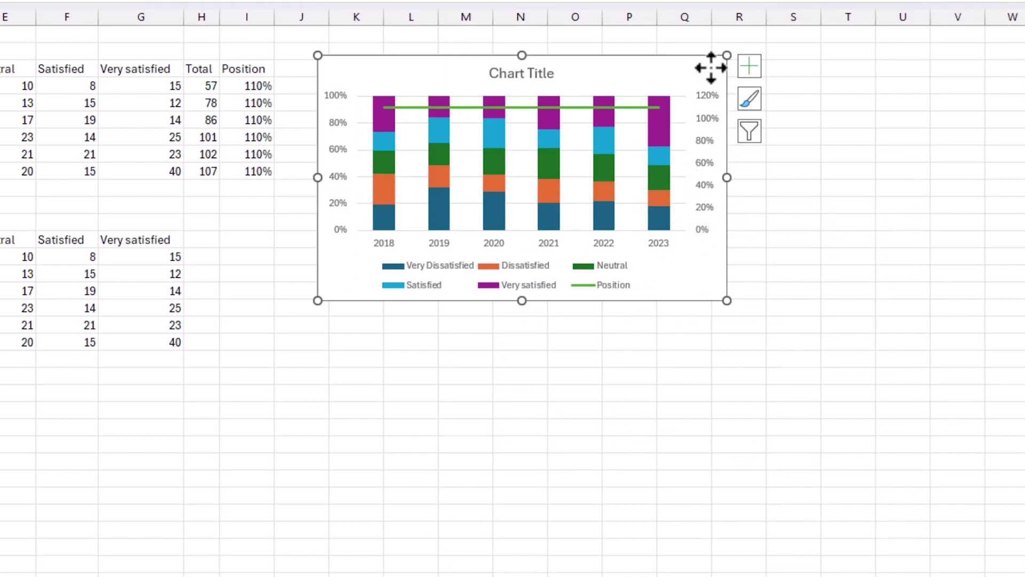
- Hide the Position series line by setting it to No line
key(ctrl+1)
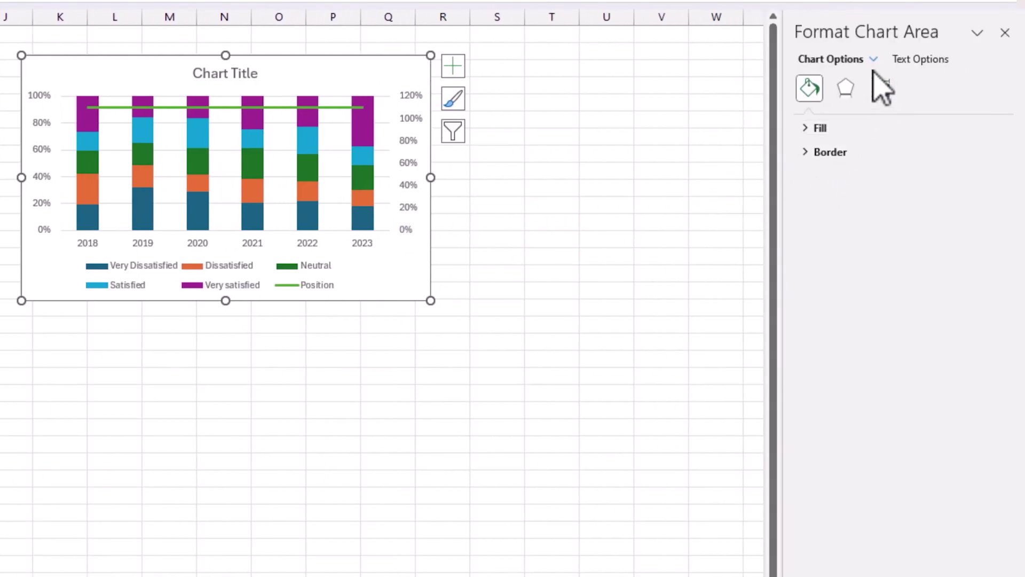
click(878, 59)
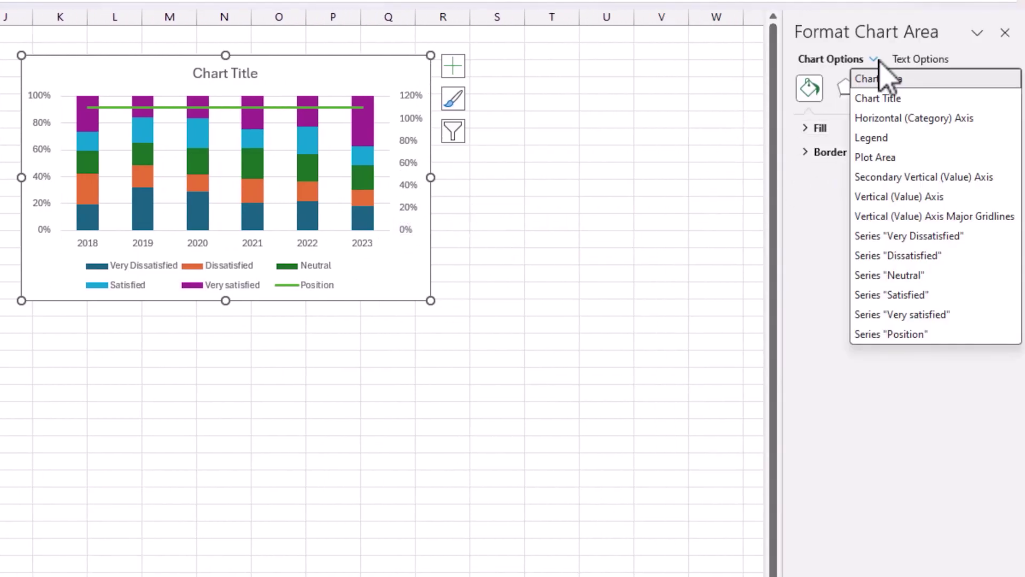
click(902, 334)
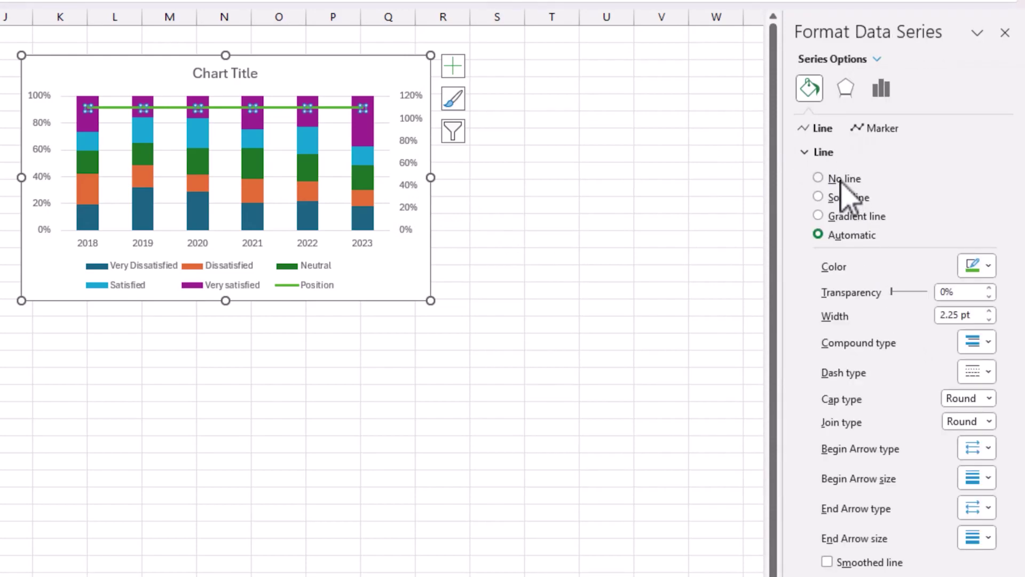
click(841, 180)
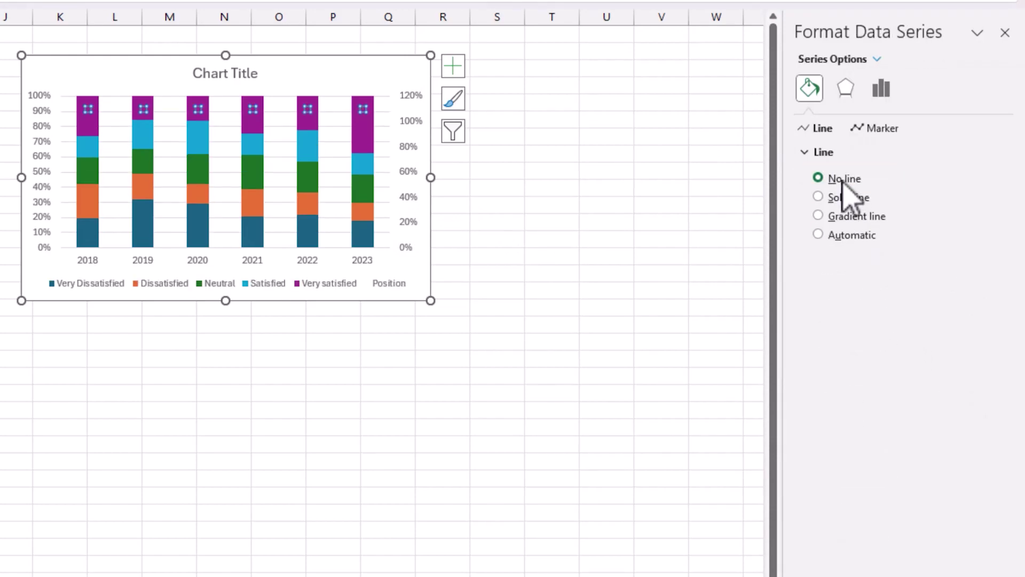
- Add data labels and place the Position series' 110% labels Above the columns
click(454, 67)
click(494, 139)
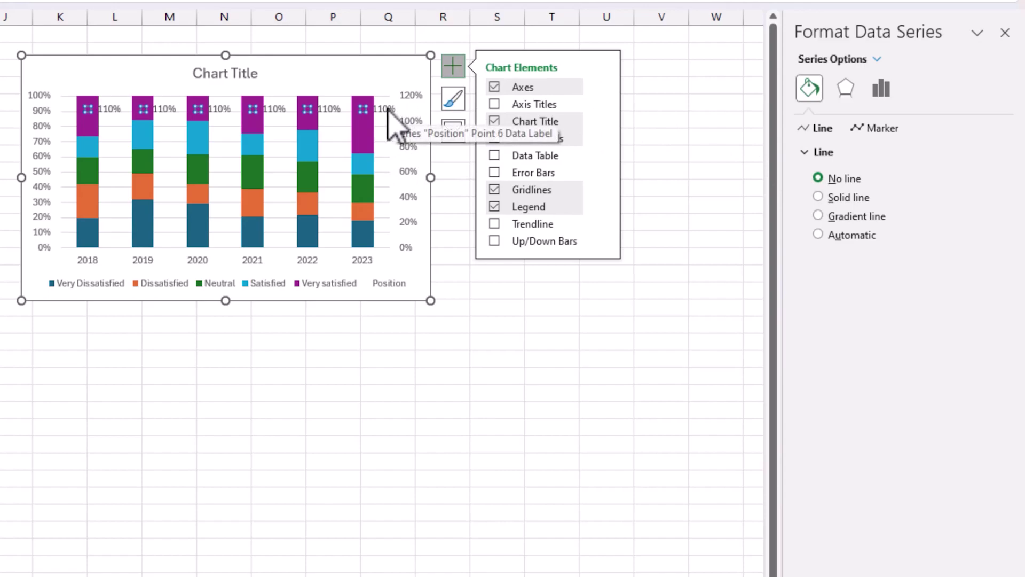
click(389, 110)
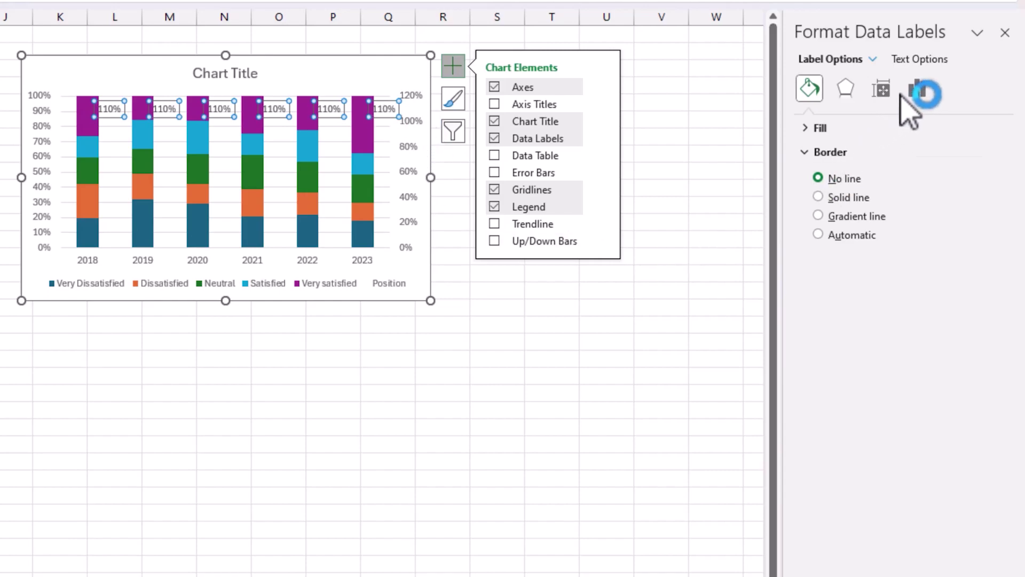
click(917, 89)
click(844, 129)
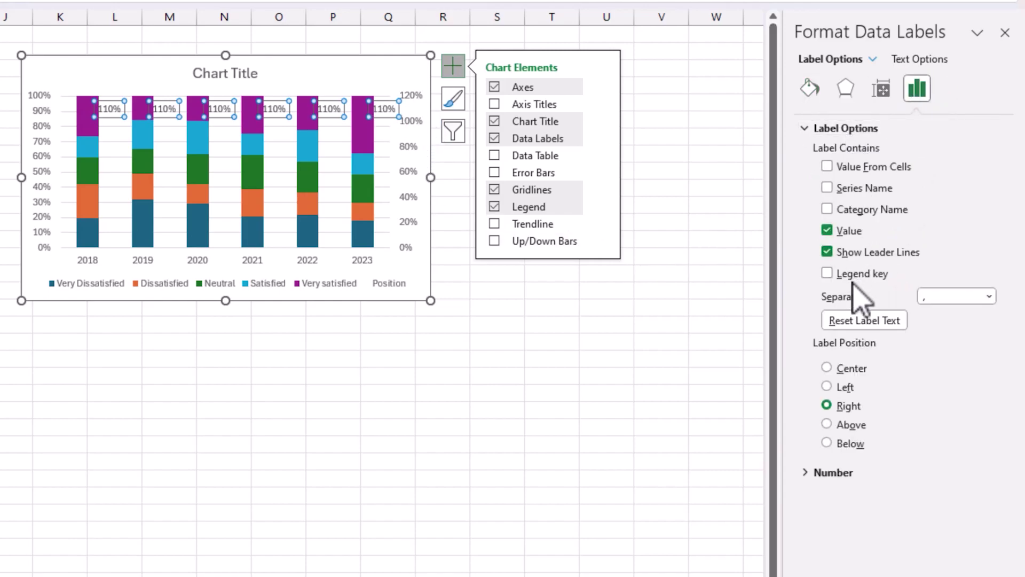
click(827, 424)
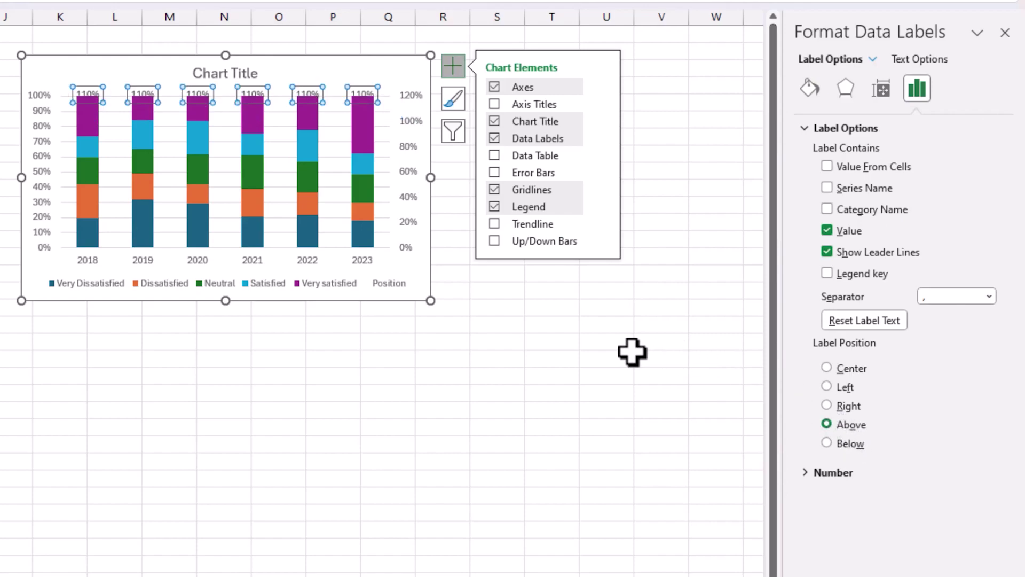
- Fix the secondary vertical axis at minimum 0, maximum 1.1 and major unit 0.2
click(415, 113)
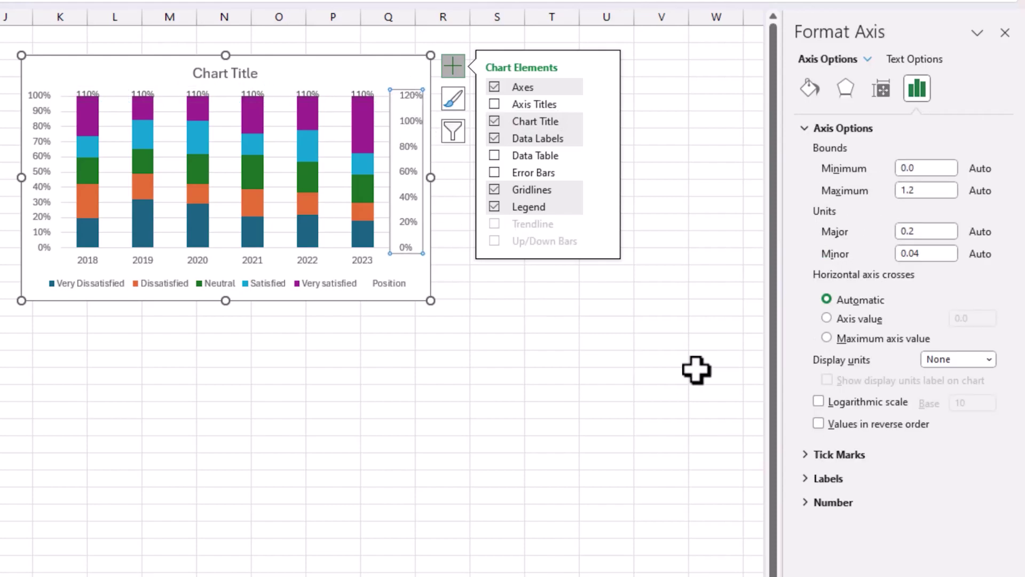
click(927, 168)
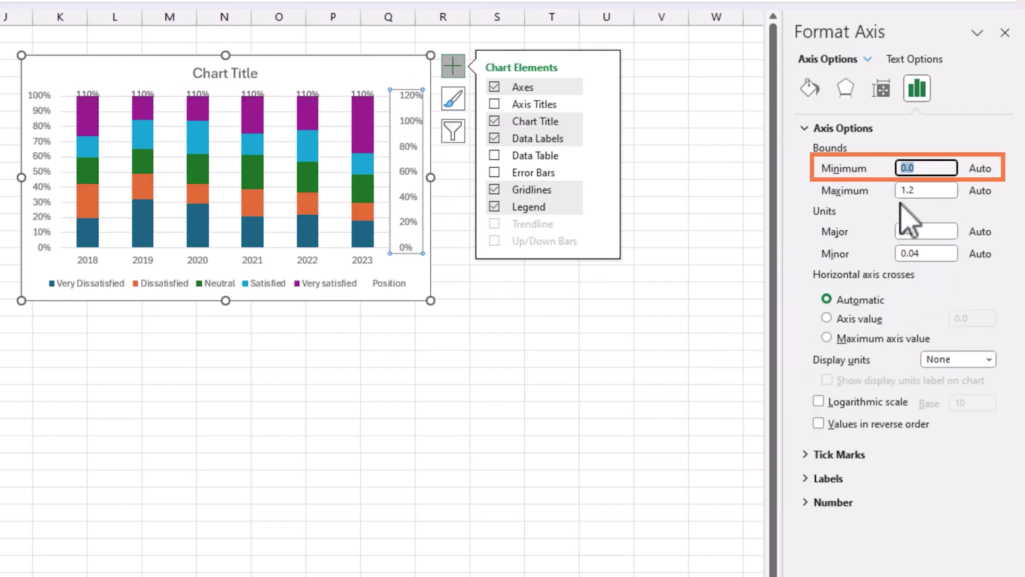
key(Tab)
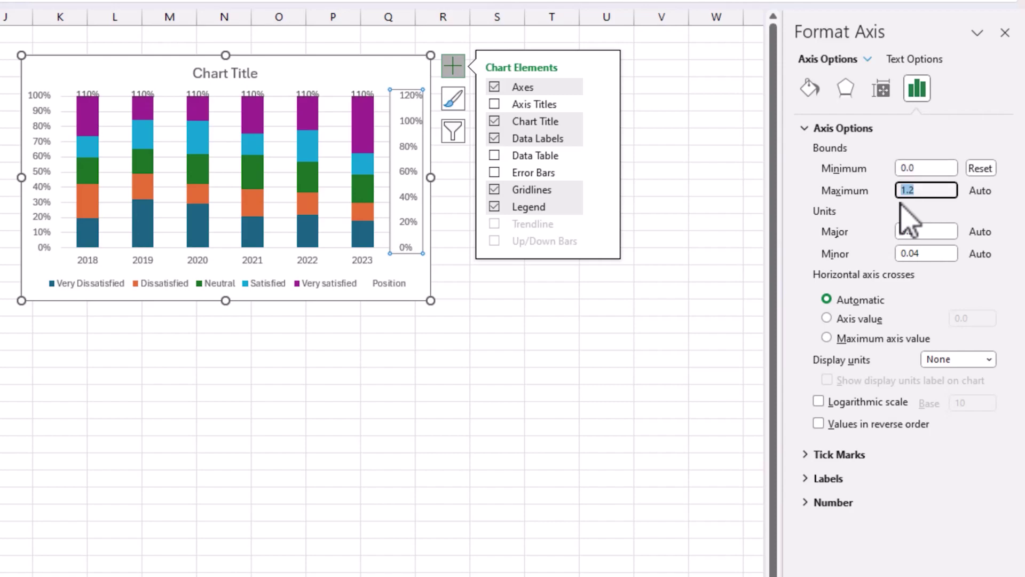
text(1)
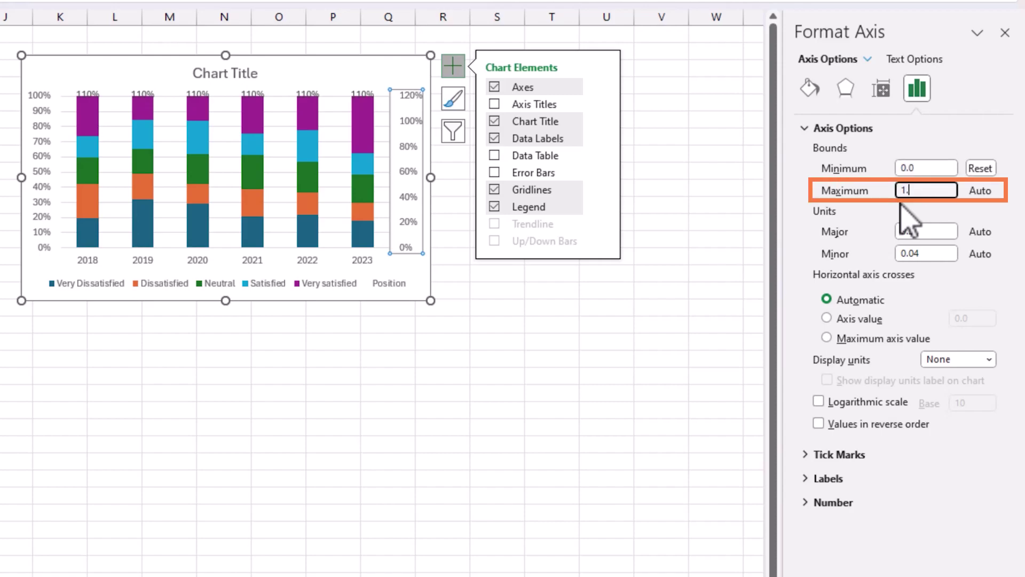
key(Tab)
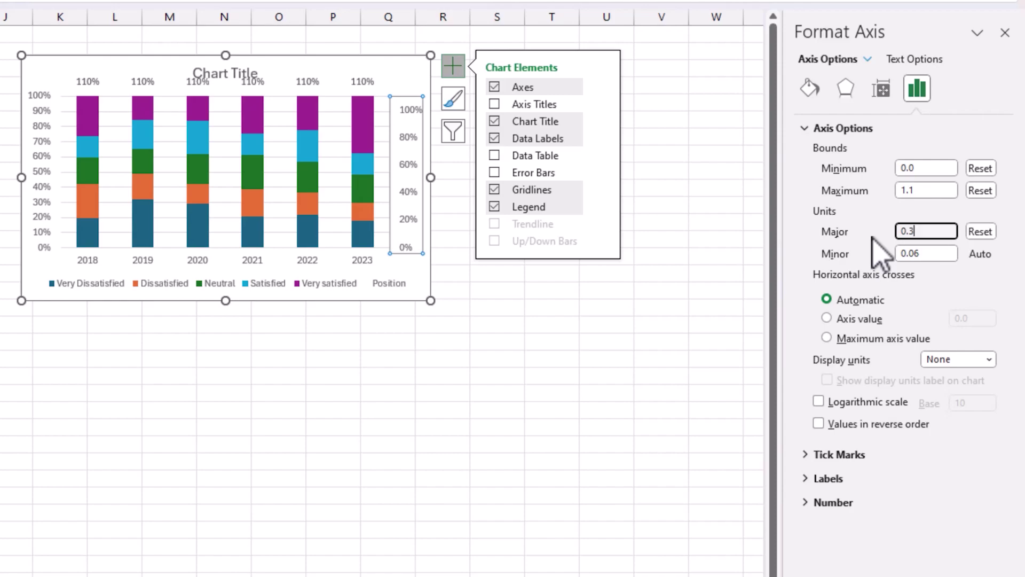
key(Return)
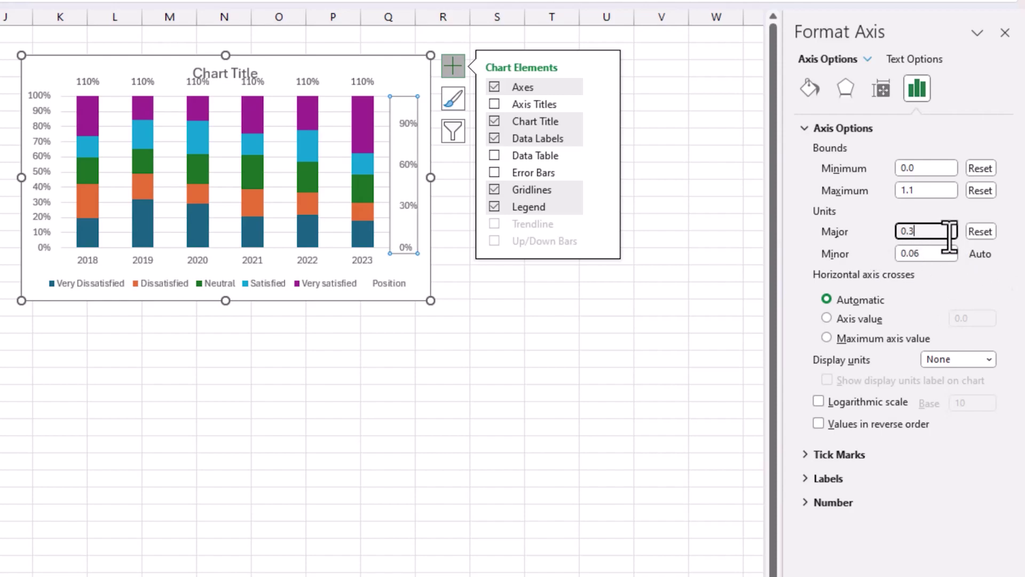
key(Return)
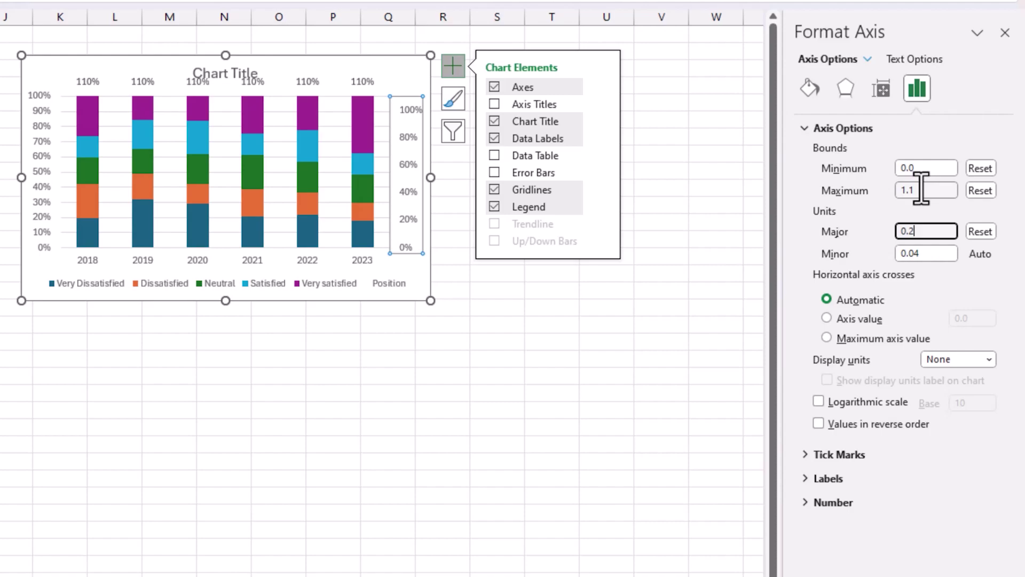
- Set the left value axis to maximum 1.1, minimum 0 and major unit 0.2
click(44, 136)
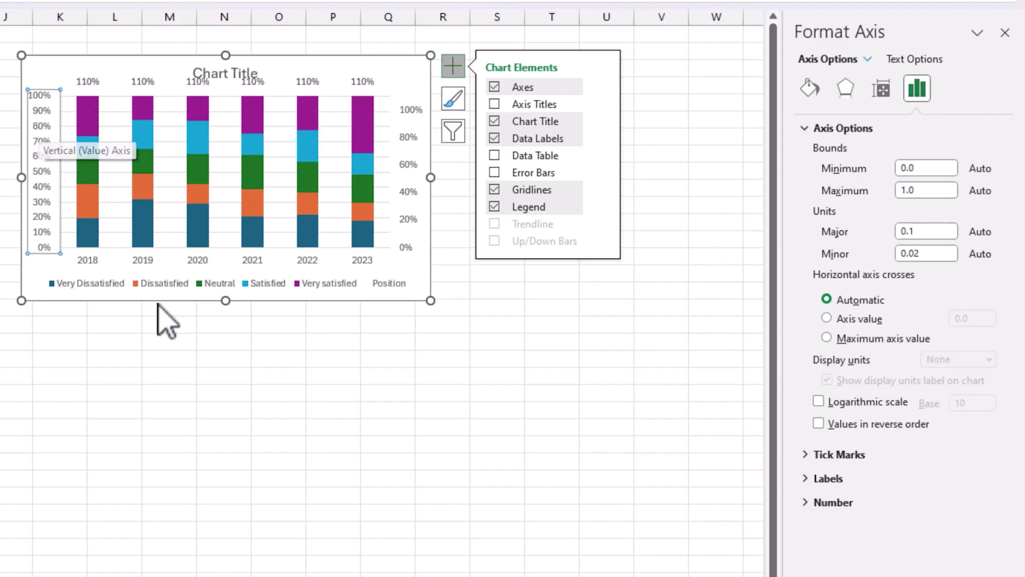
double_click(936, 187)
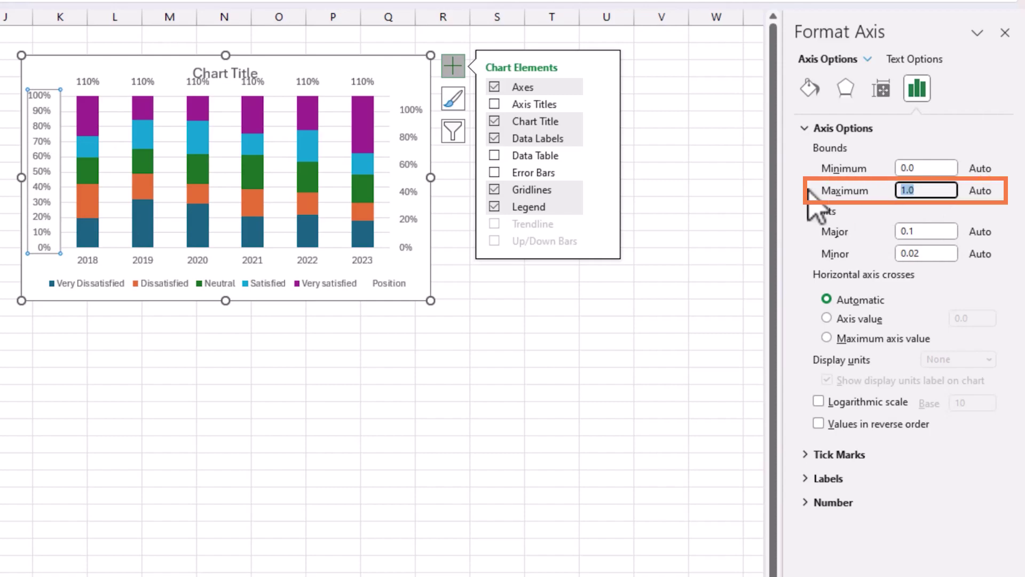
text(1.)
key(Return)
double_click(939, 168)
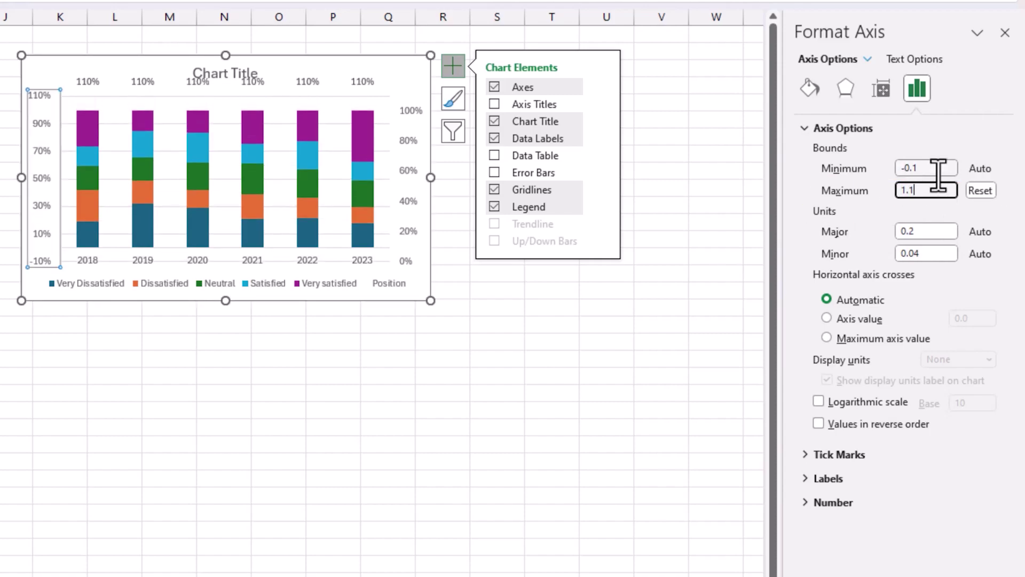
text(0)
key(Return)
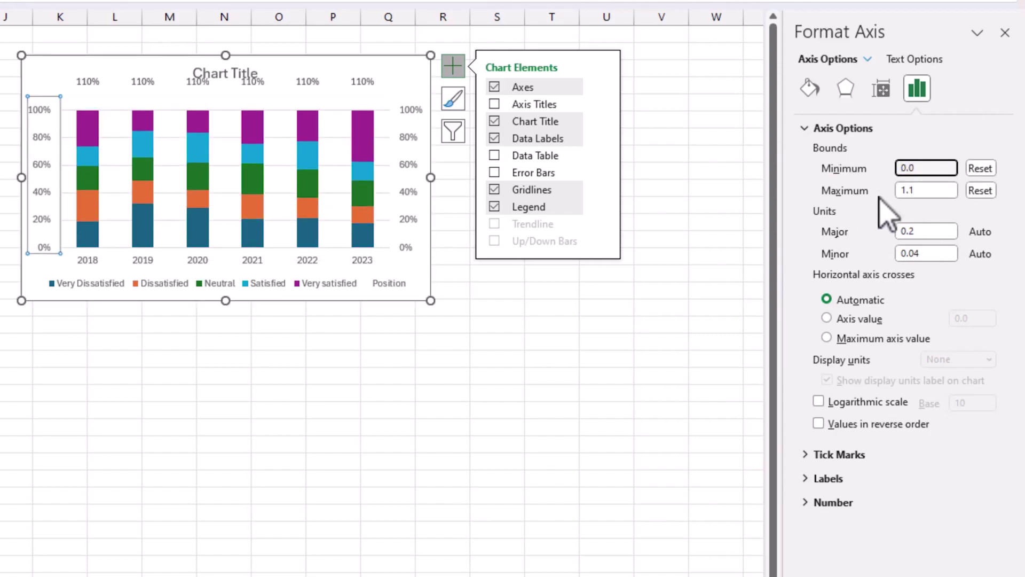
double_click(943, 231)
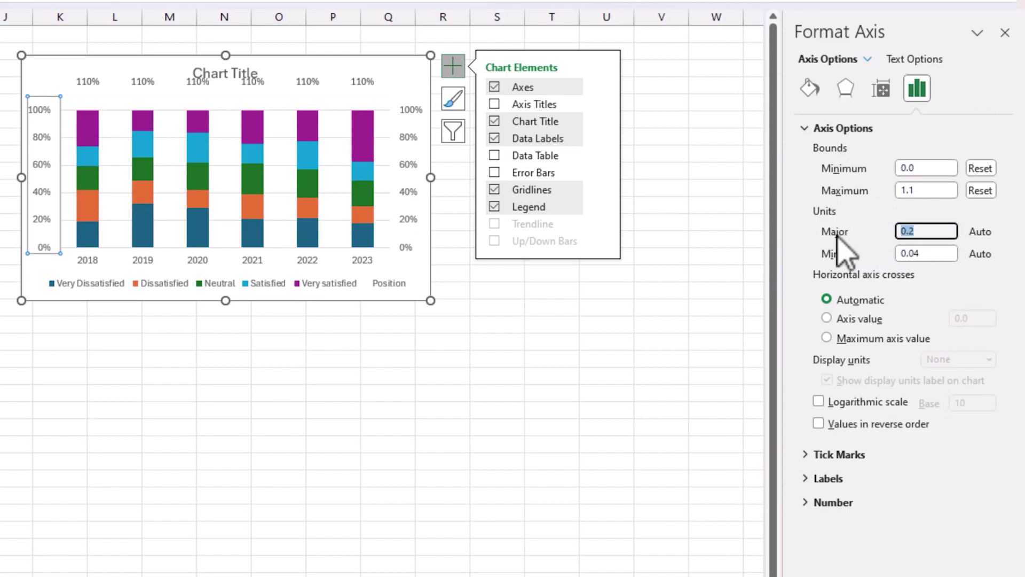
text(0.3)
key(Return)
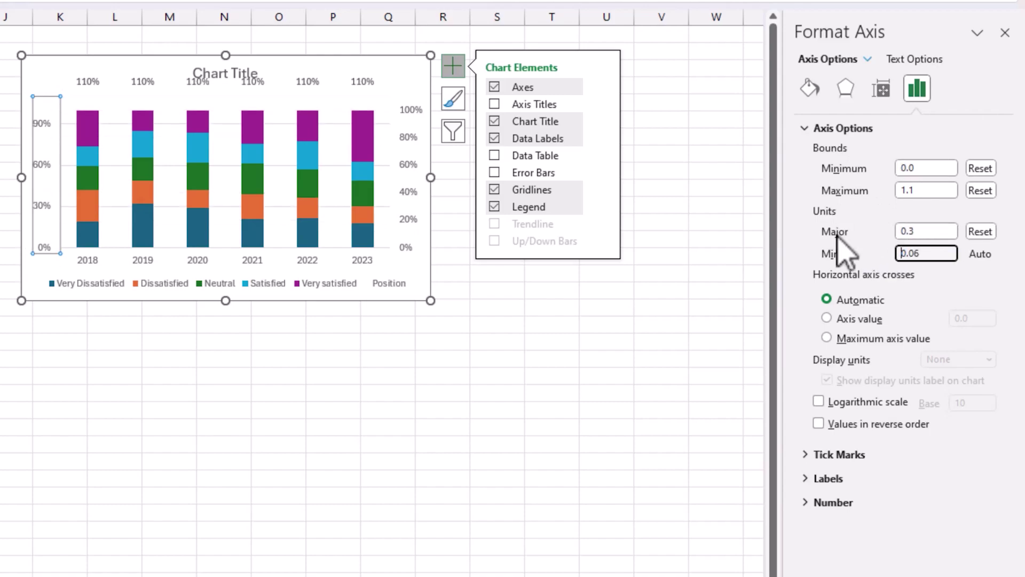
key(BackSpace)
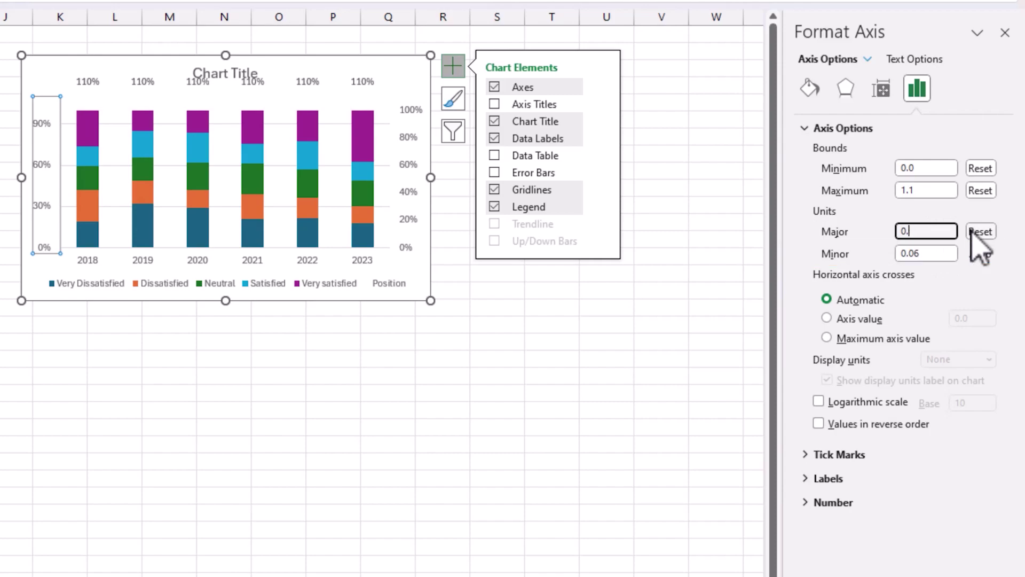
key(Return)
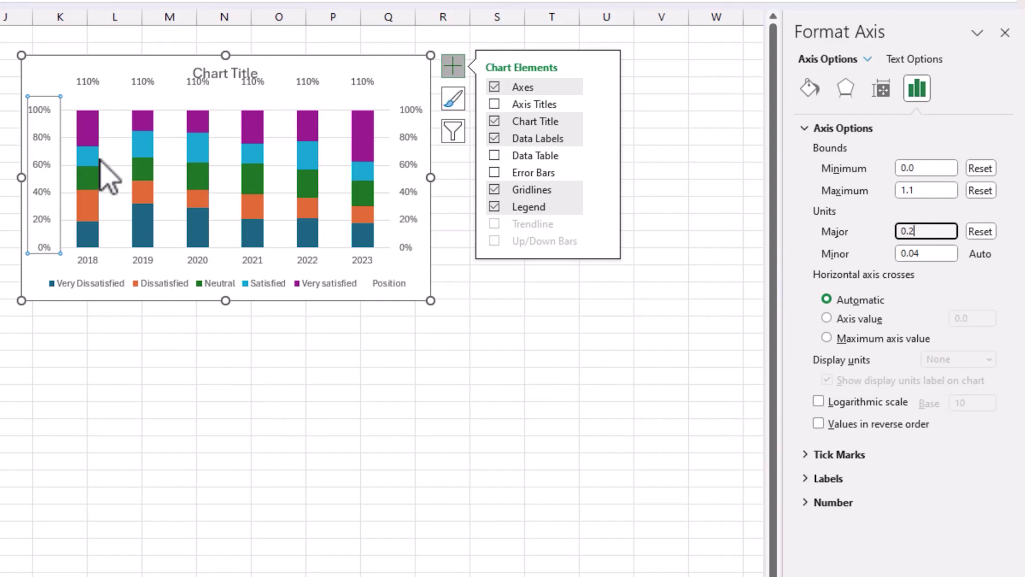
- Delete the secondary value axis and set the 110% labels' position to Center
click(414, 137)
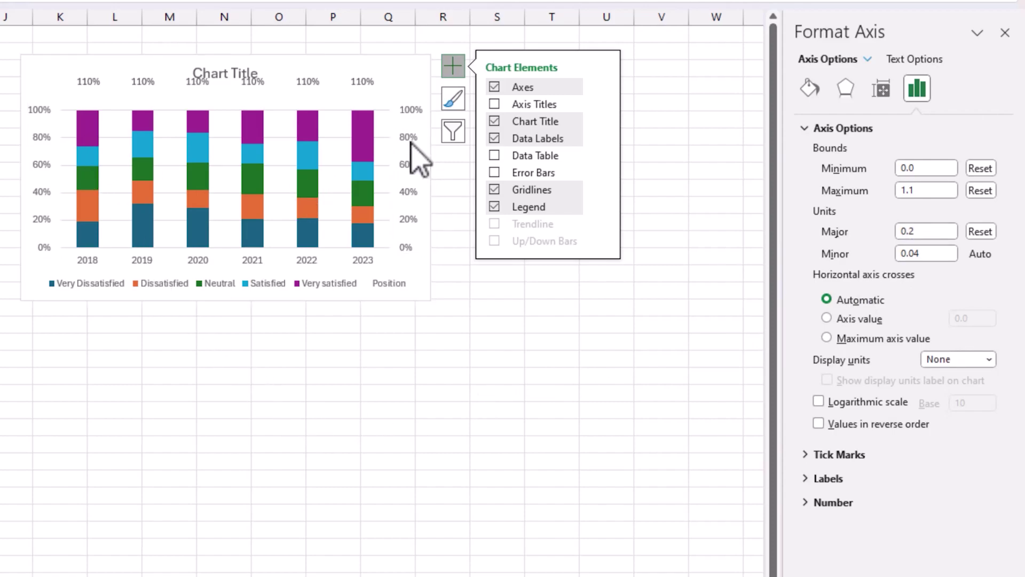
key(Delete)
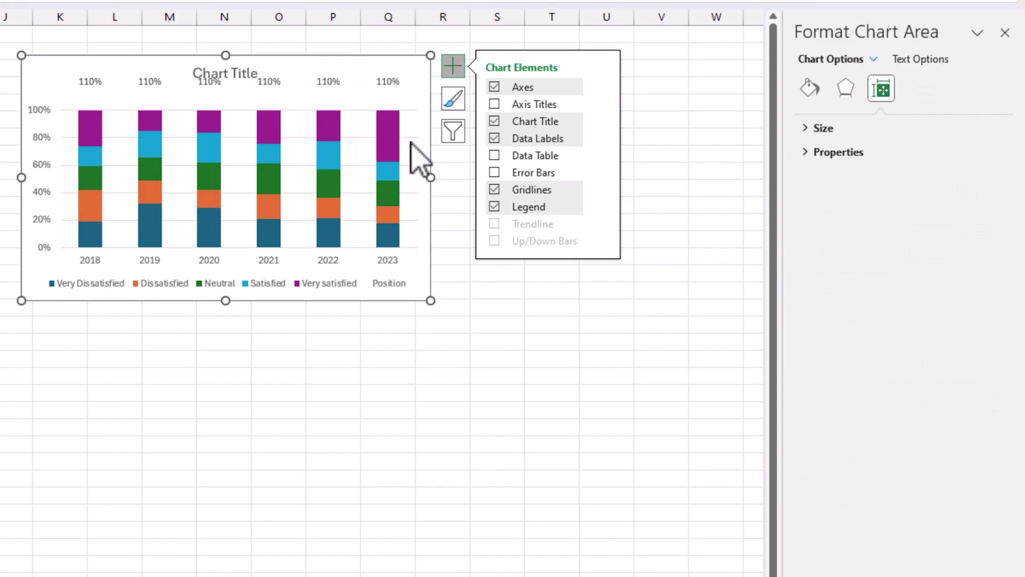
click(267, 83)
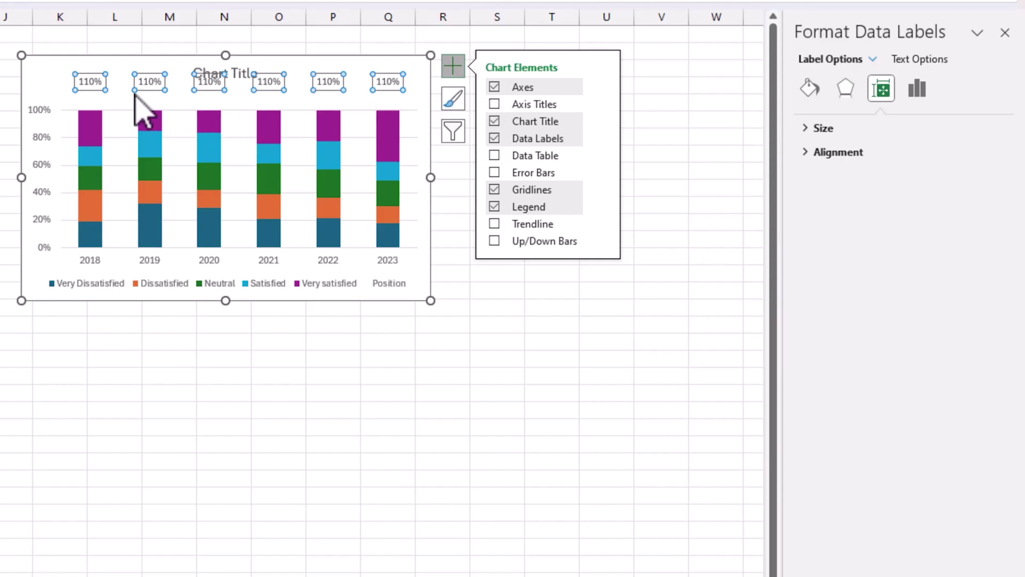
click(917, 89)
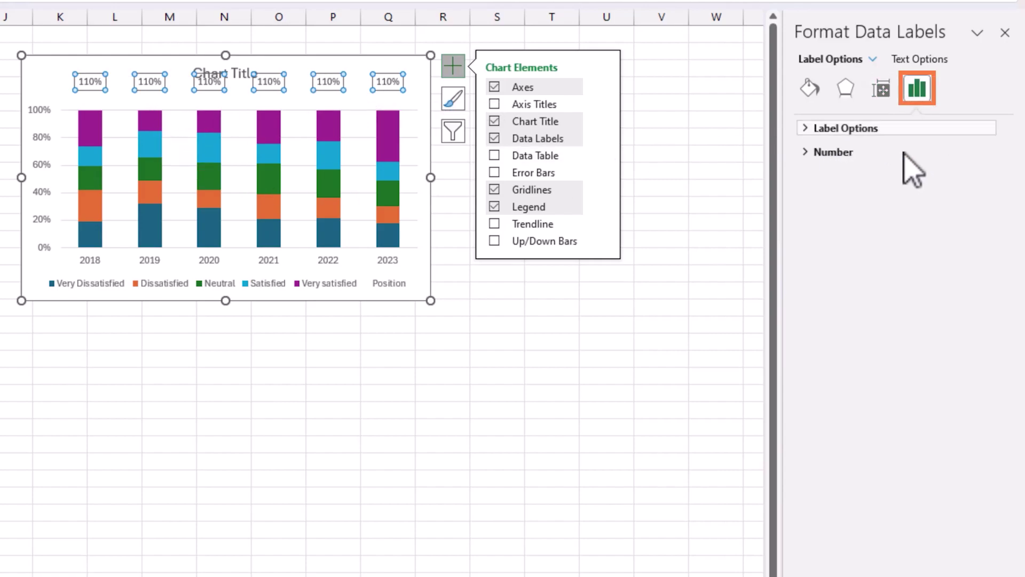
click(853, 129)
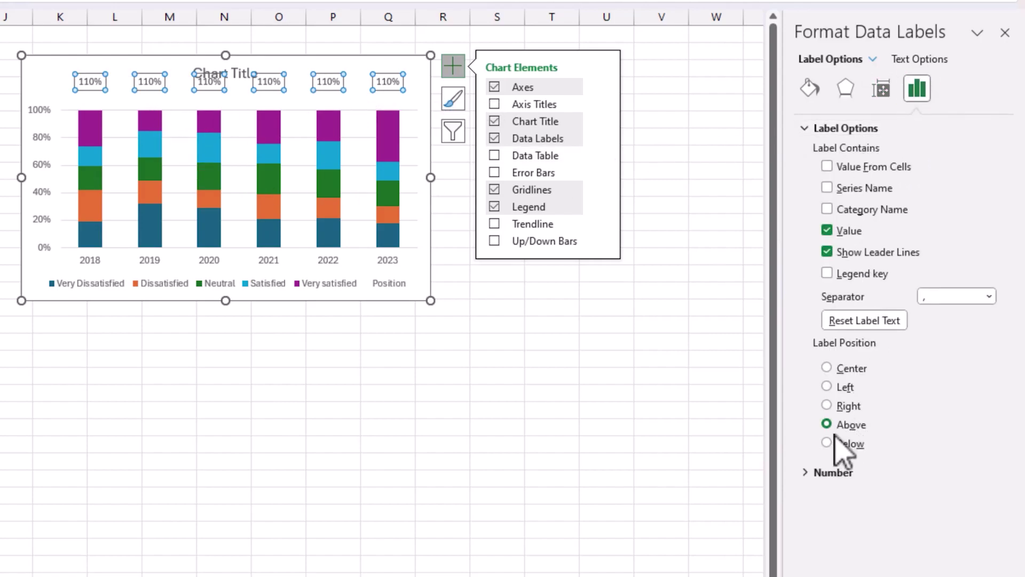
click(829, 368)
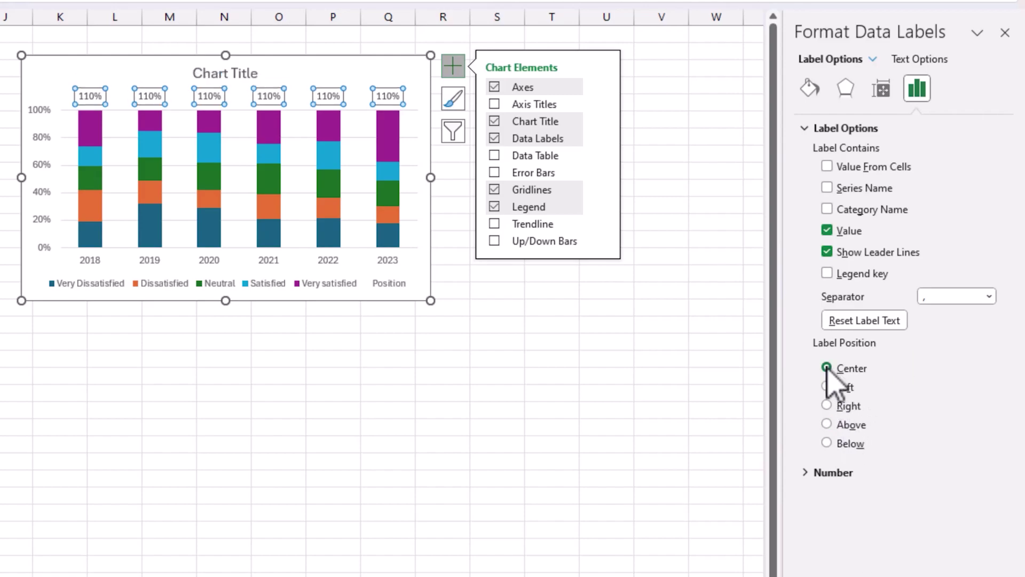
- Move the chart legend to the Top position
click(262, 291)
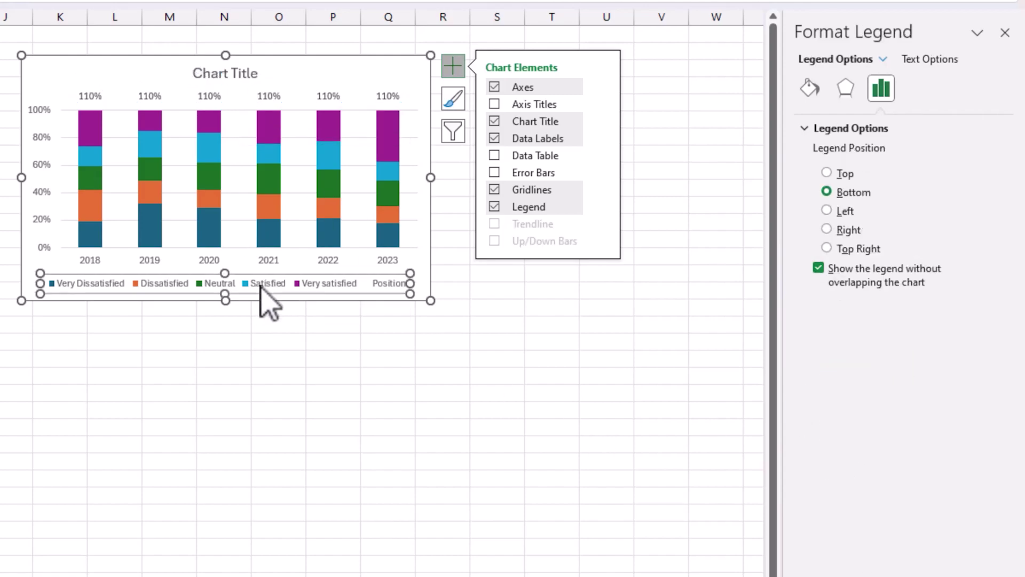
click(844, 174)
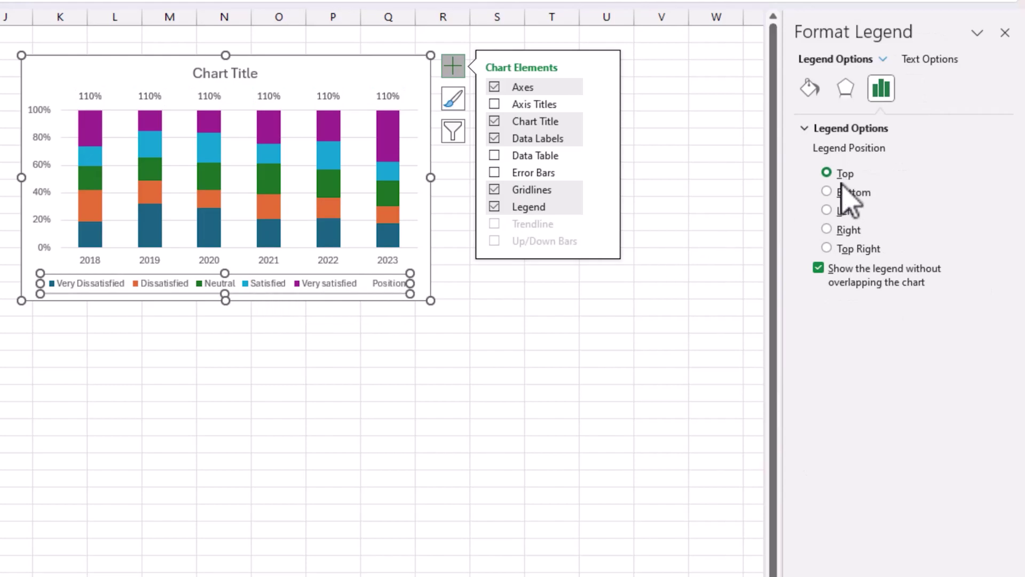
click(276, 343)
- Change the chart title to 'Customer Satisfaction trends by Year'
scroll(384, 389, up, 1)
scroll(382, 390, up, 1)
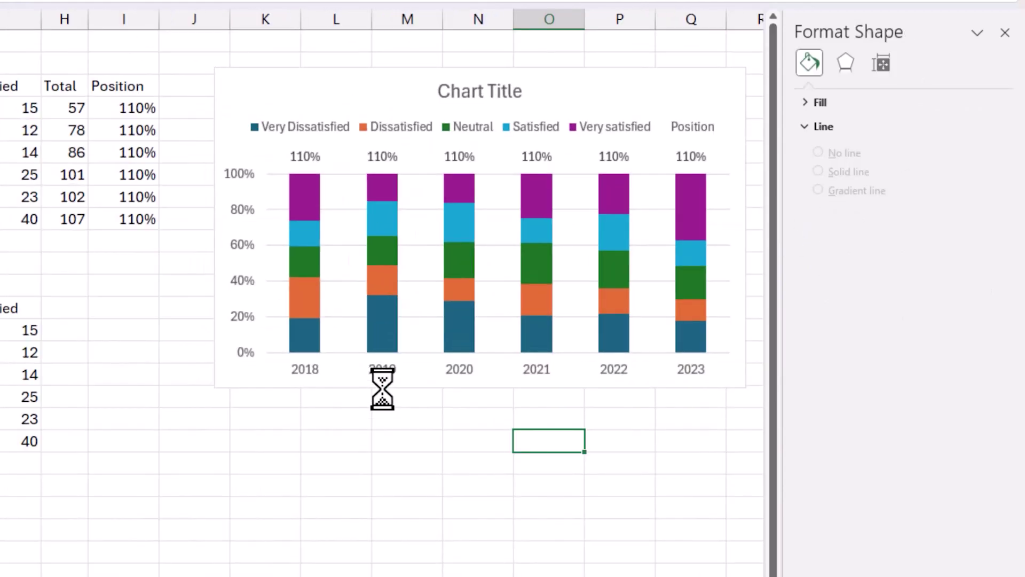
scroll(382, 292, right, 2)
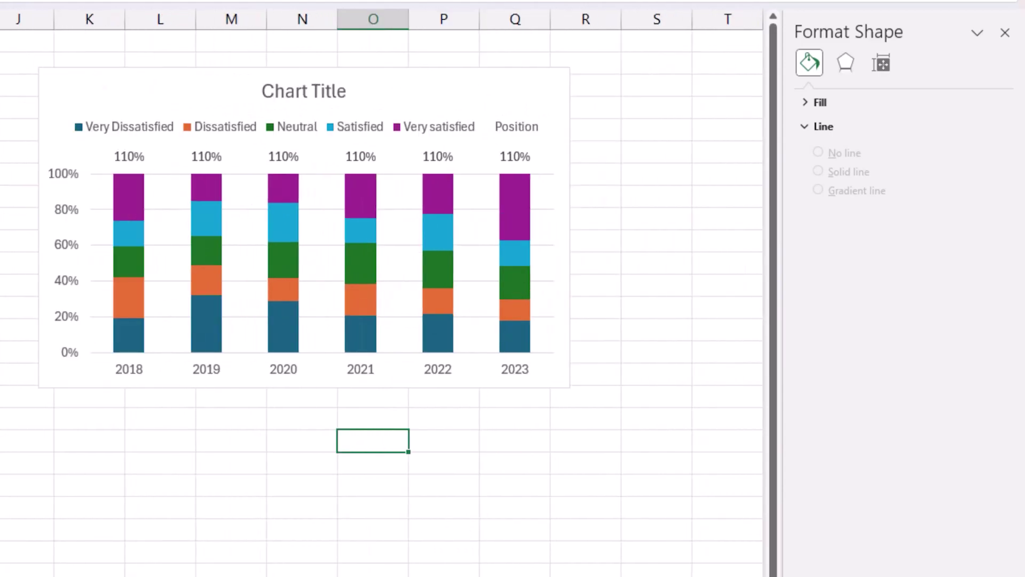
click(368, 389)
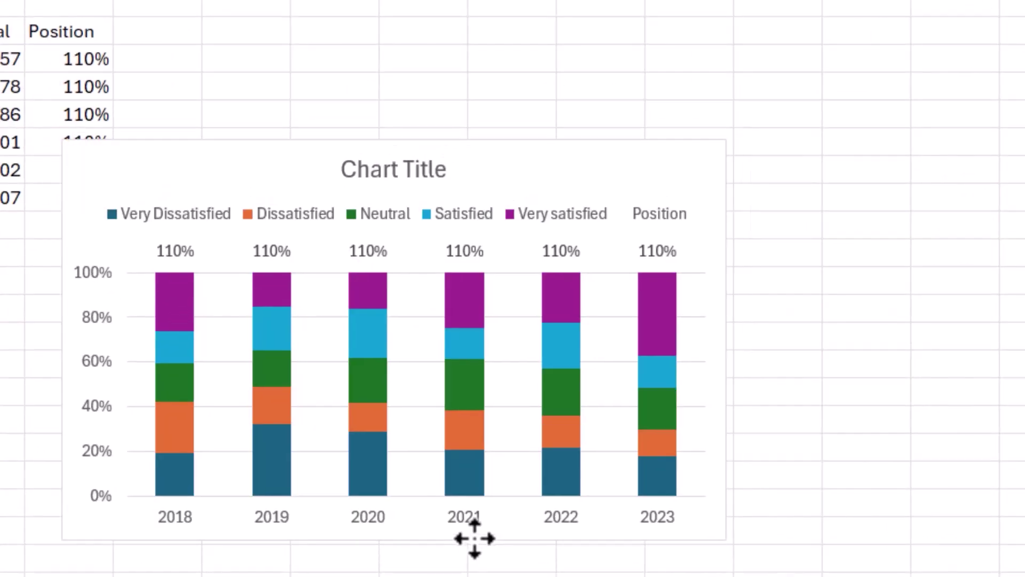
click(472, 540)
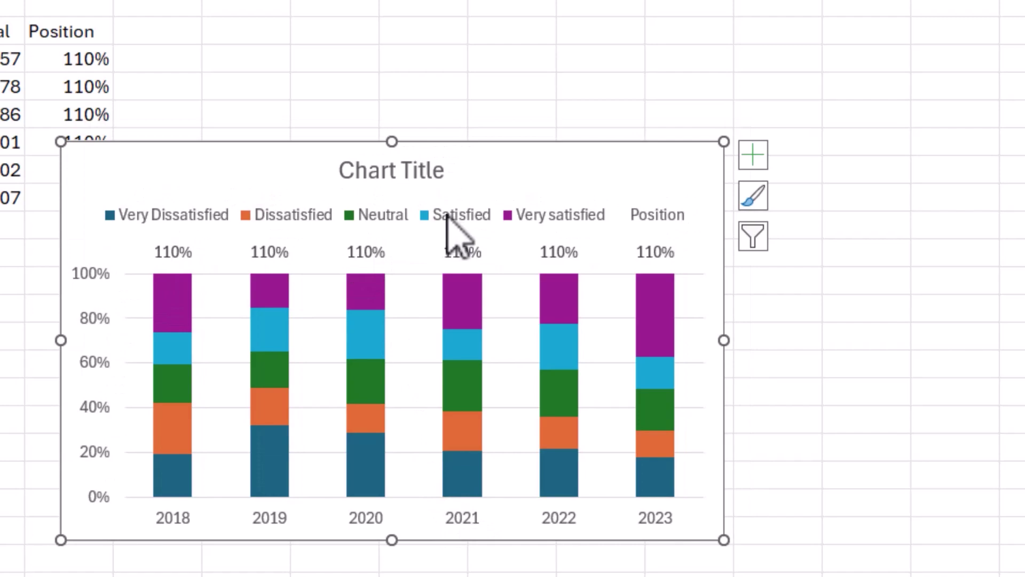
click(400, 174)
triple_click(434, 175)
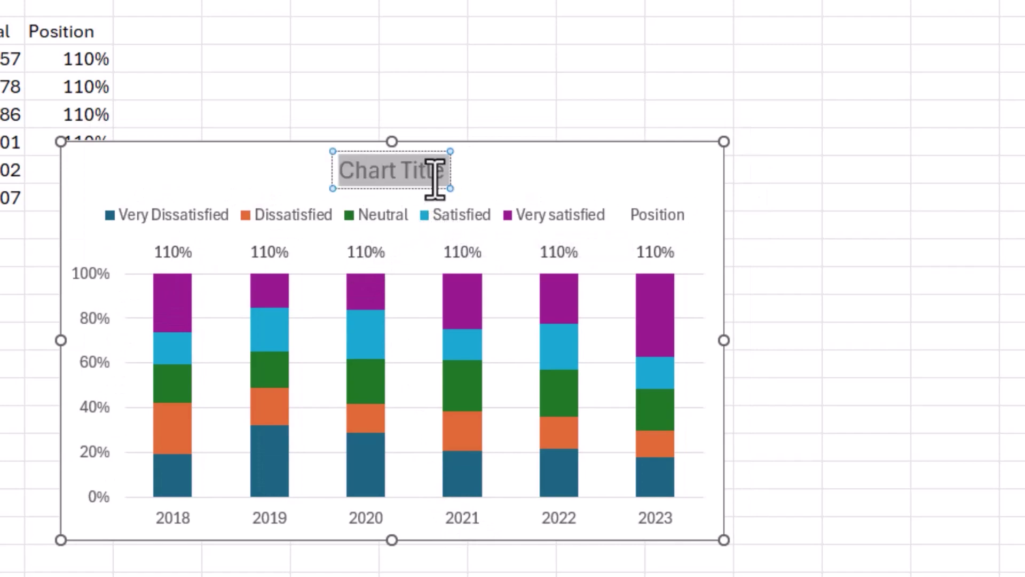
text(Customer S)
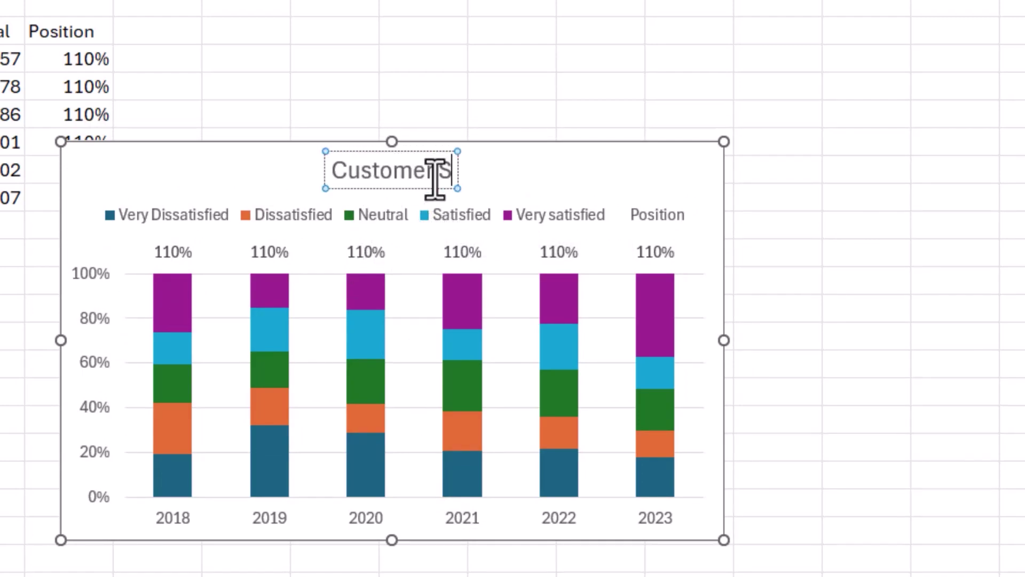
text(atisfacti)
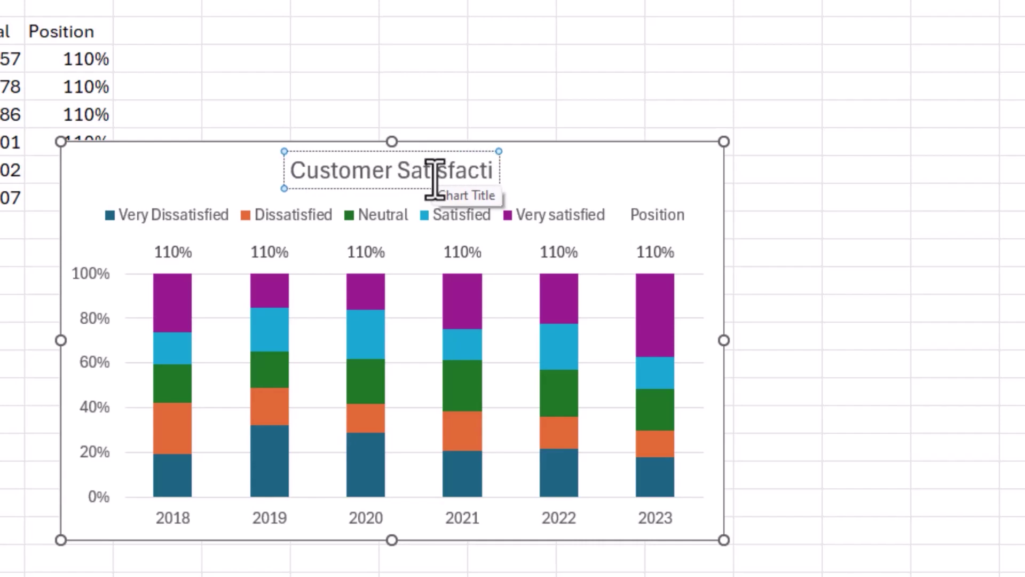
text(on trendsa by)
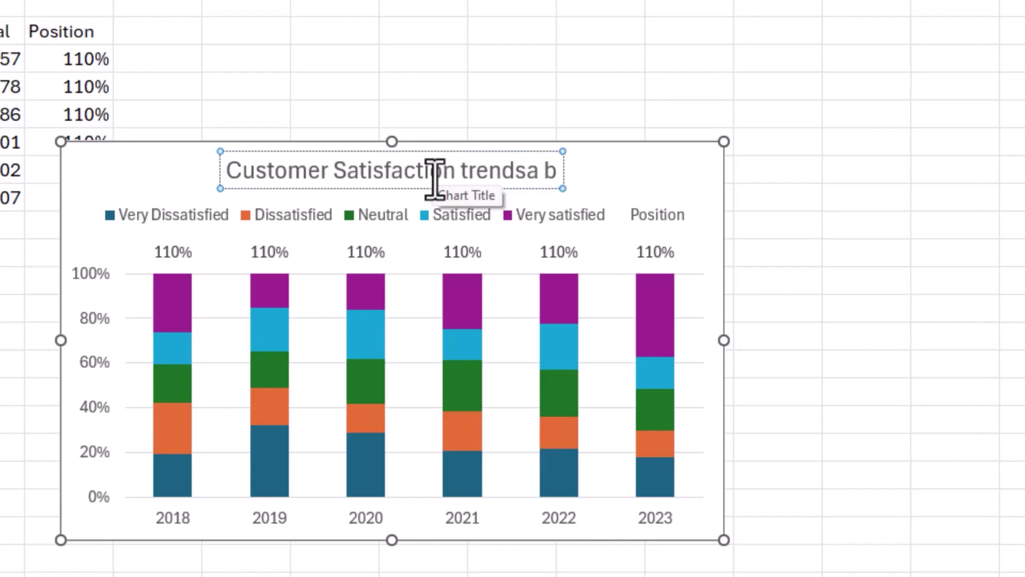
text( Year)
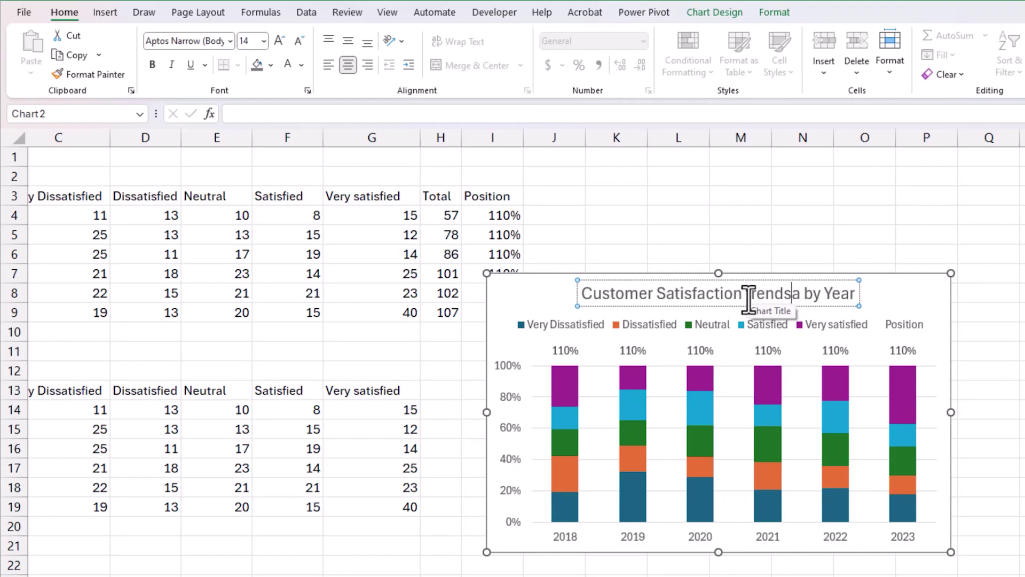
key(BackSpace)
key(ctrl+a)
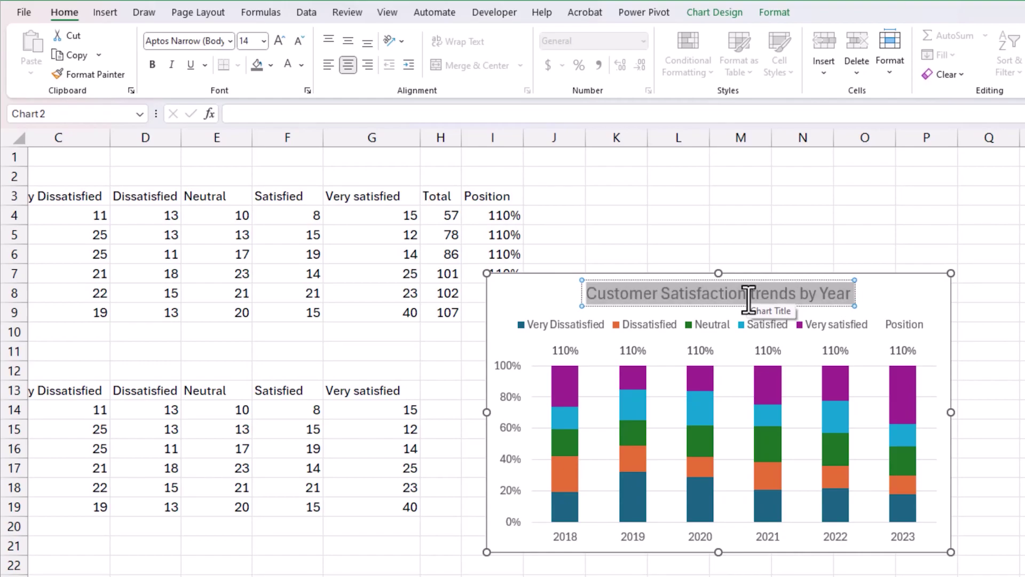
- Give the title a grey fill, a smaller font size, and move it top-left
click(258, 64)
click(301, 41)
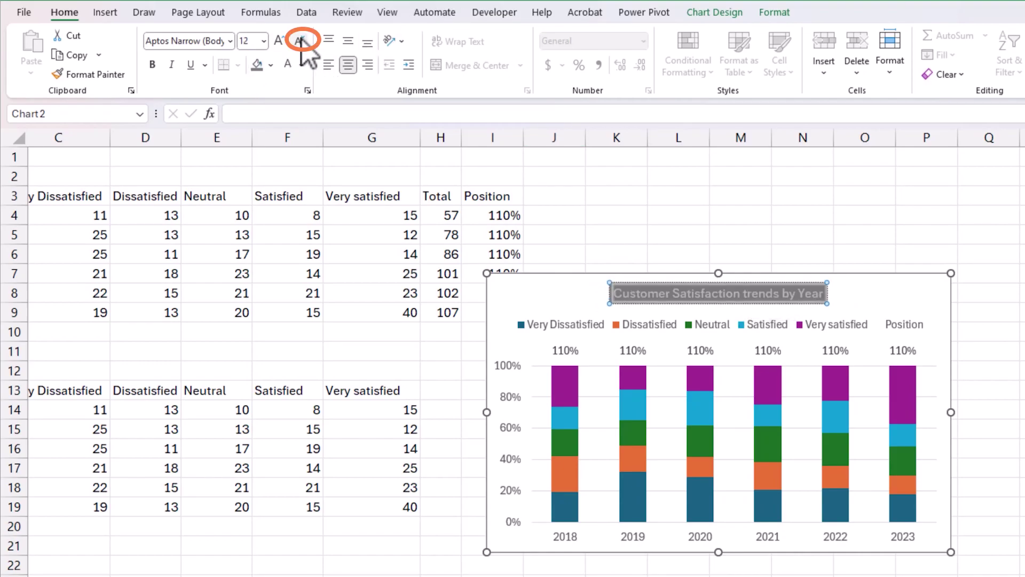
drag(619, 300, 502, 301)
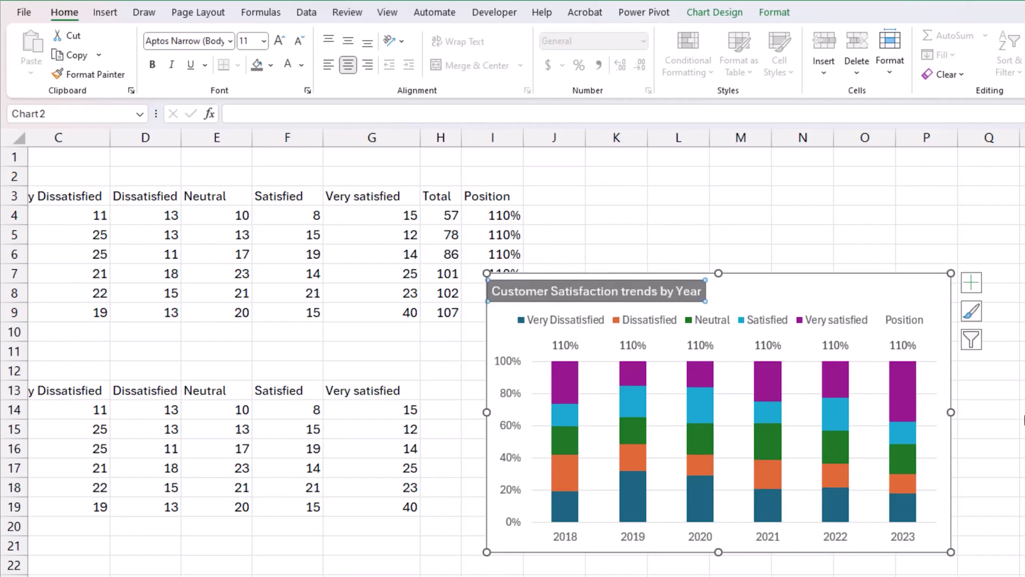
- Delete the Position entry from the legend and shift the chart up and right
click(1023, 419)
click(908, 320)
double_click(913, 326)
click(910, 321)
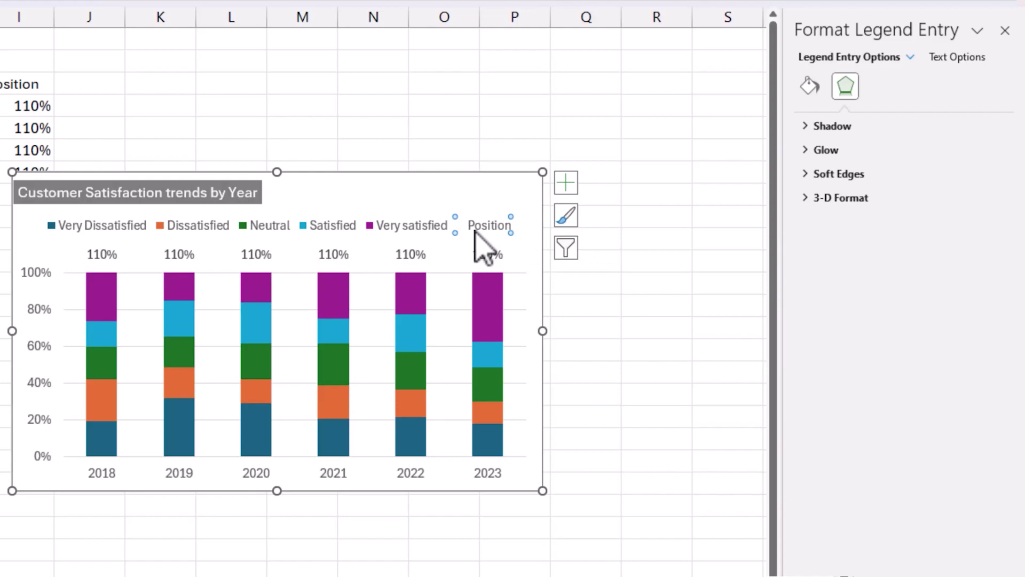
key(Delete)
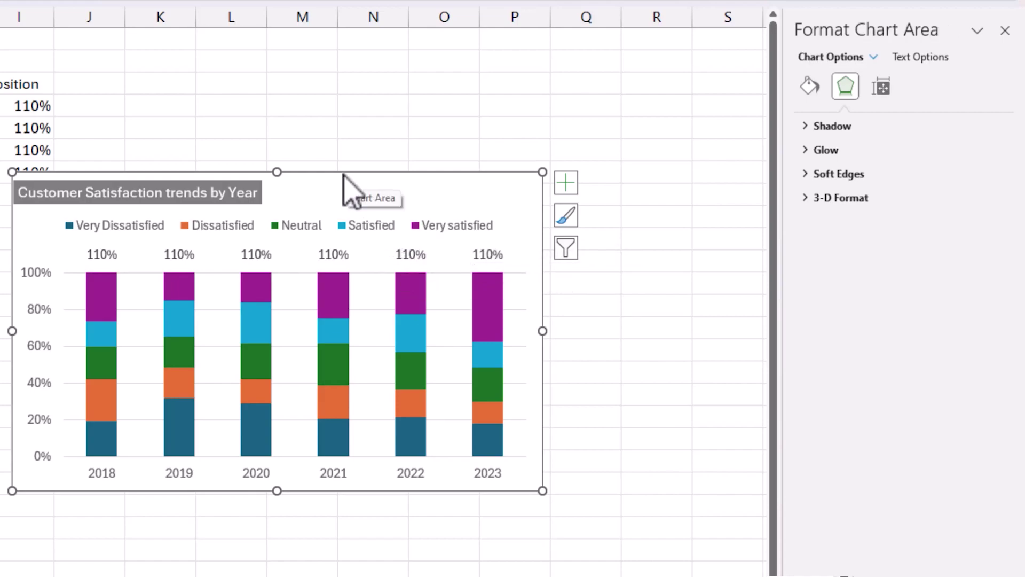
drag(343, 177, 383, 84)
click(452, 165)
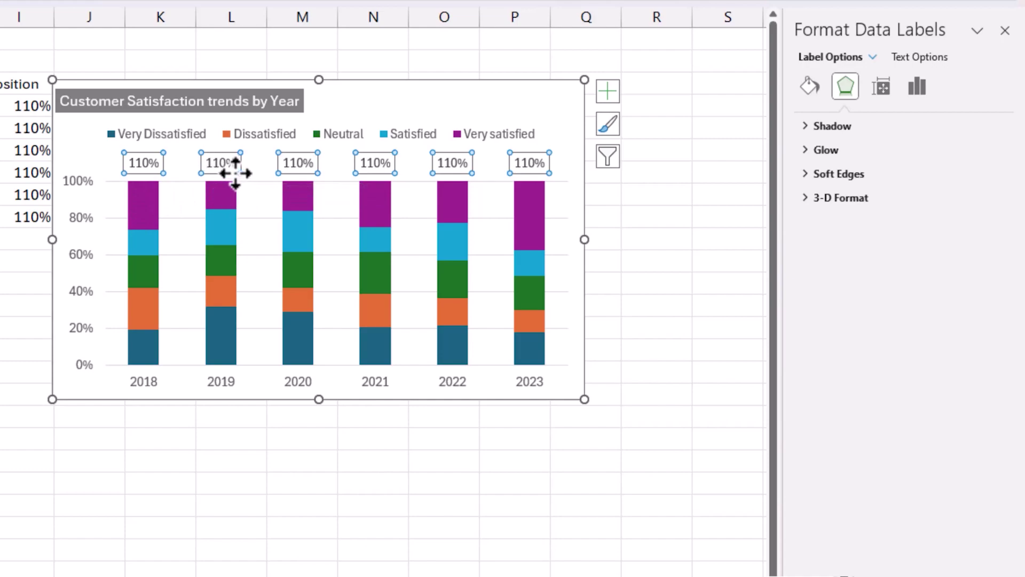
- Replace the 110% labels with yearly totals from cells H4:H9 (57 through 107)
click(917, 86)
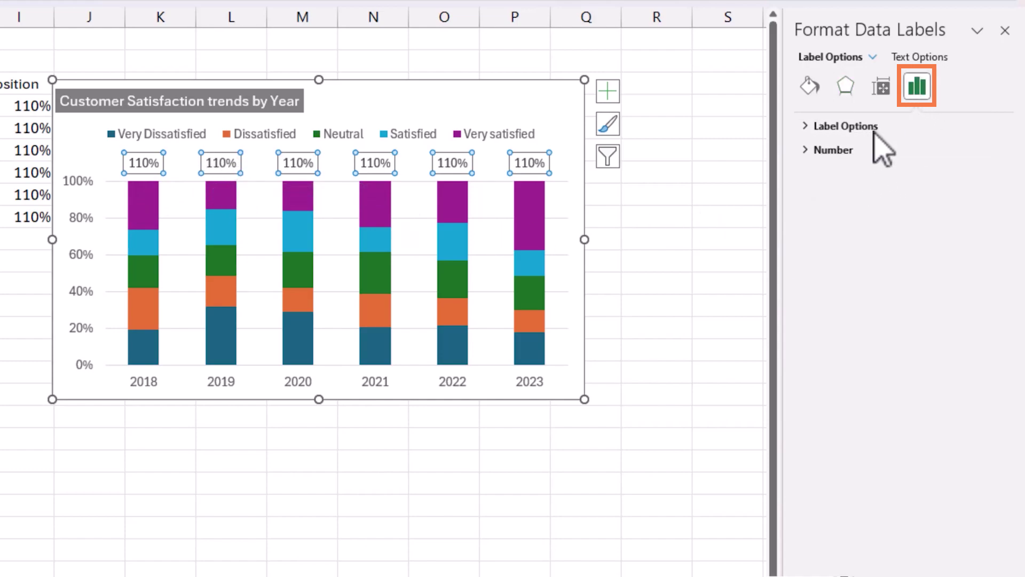
click(834, 128)
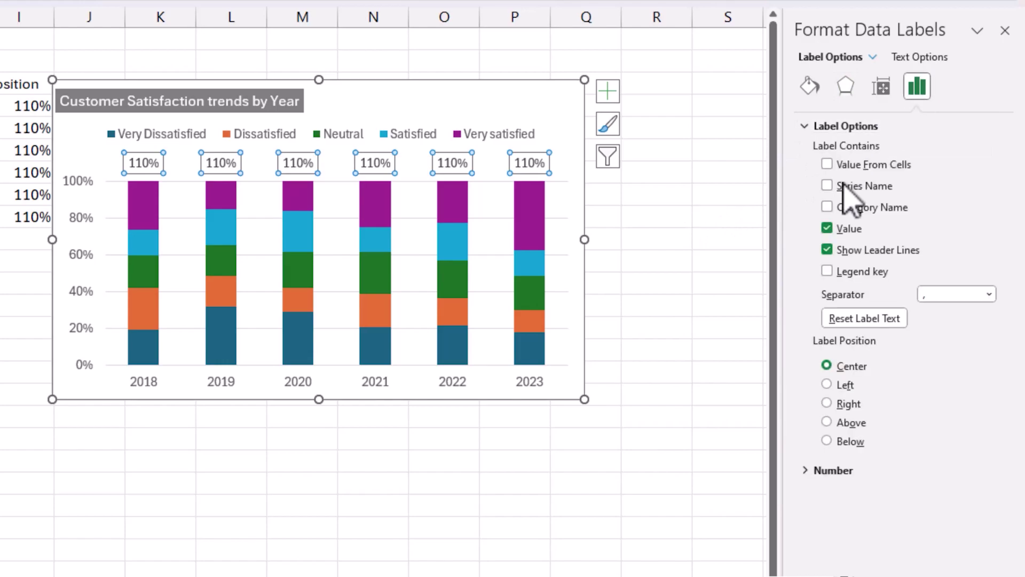
click(826, 228)
click(827, 164)
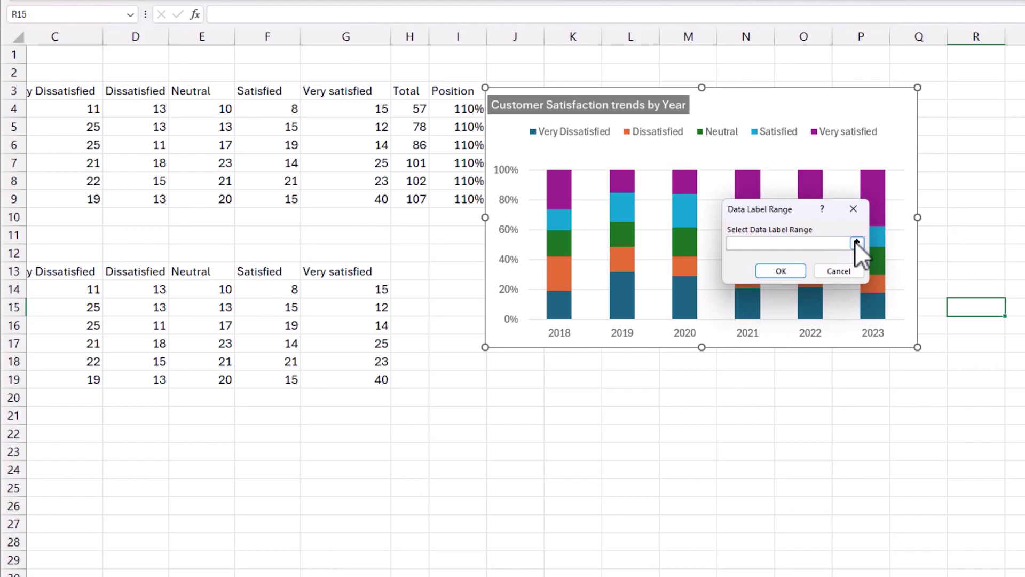
click(857, 243)
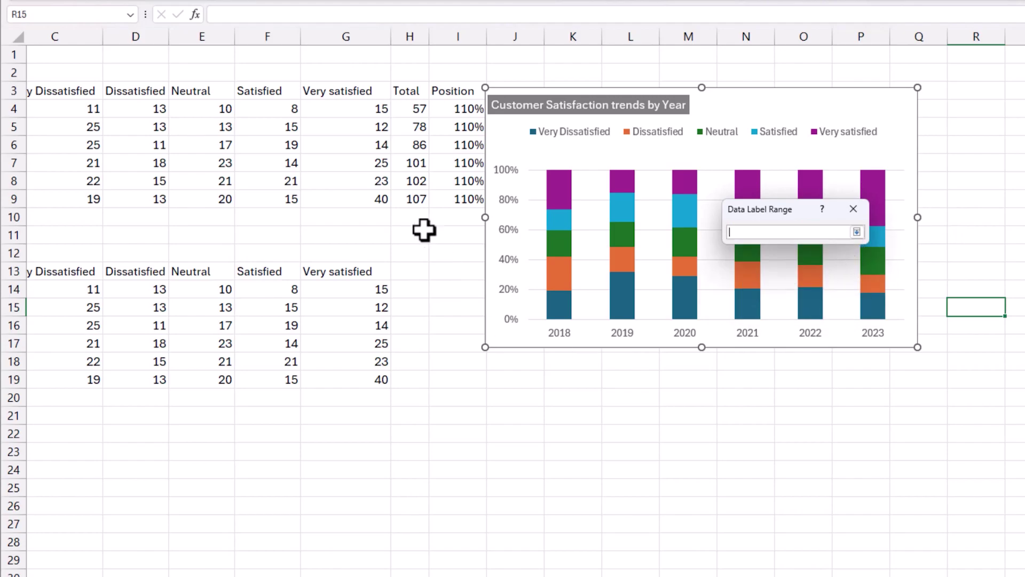
drag(407, 108, 413, 193)
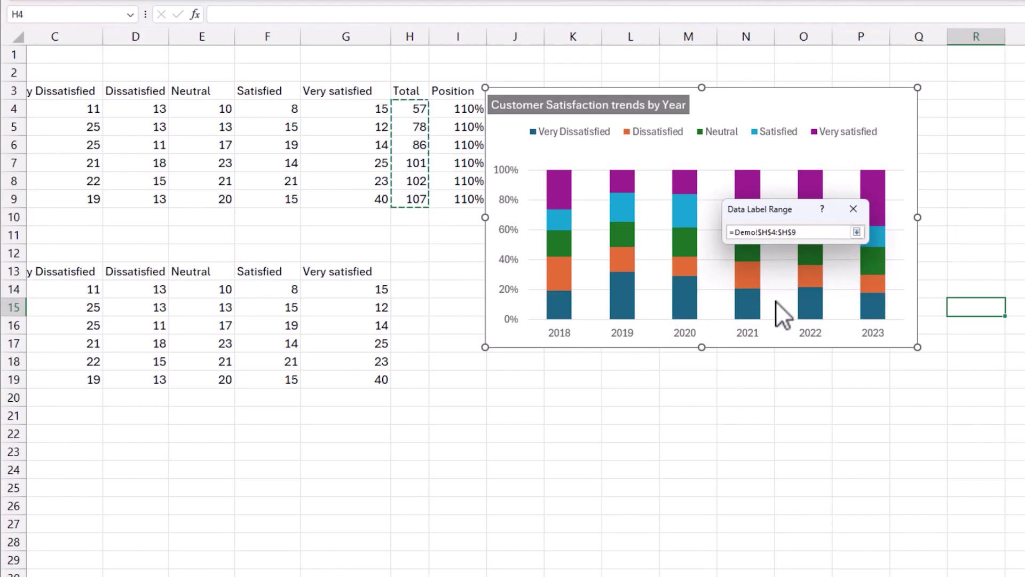
click(858, 233)
click(792, 271)
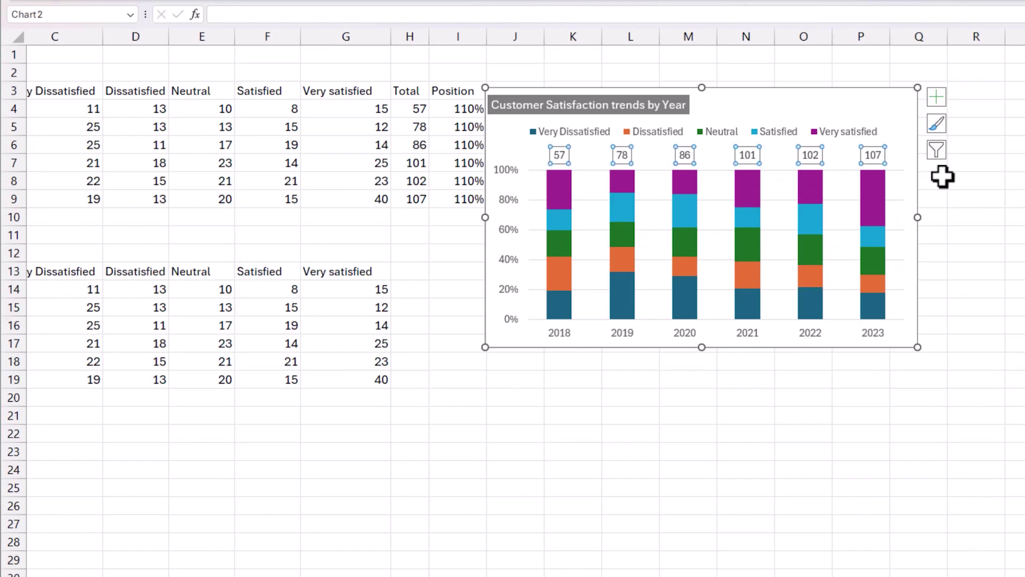
click(972, 251)
- Give the horizontal gridlines a solid, very light theme colour
right_click(847, 201)
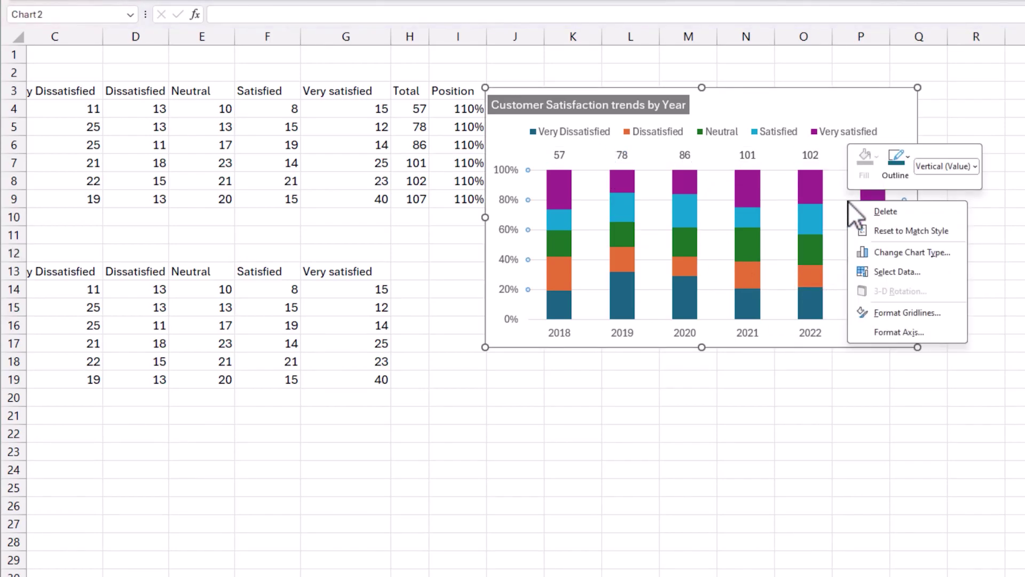
click(907, 312)
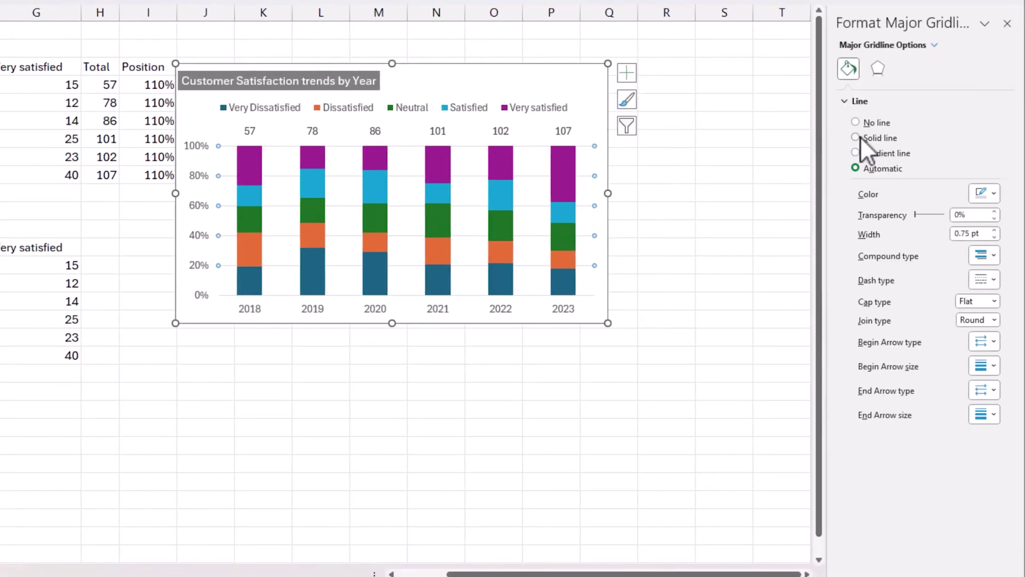
click(984, 194)
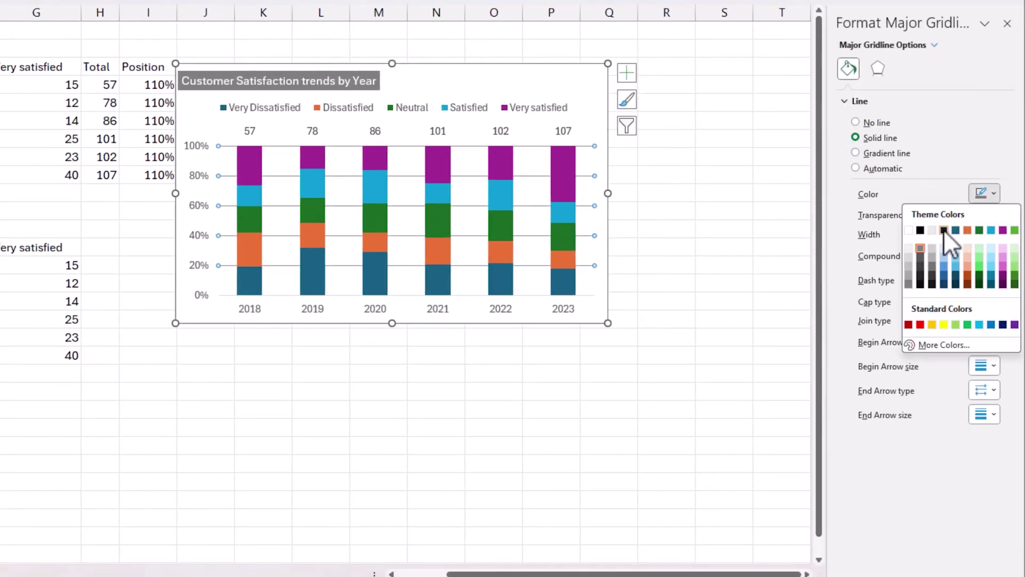
click(909, 245)
click(748, 291)
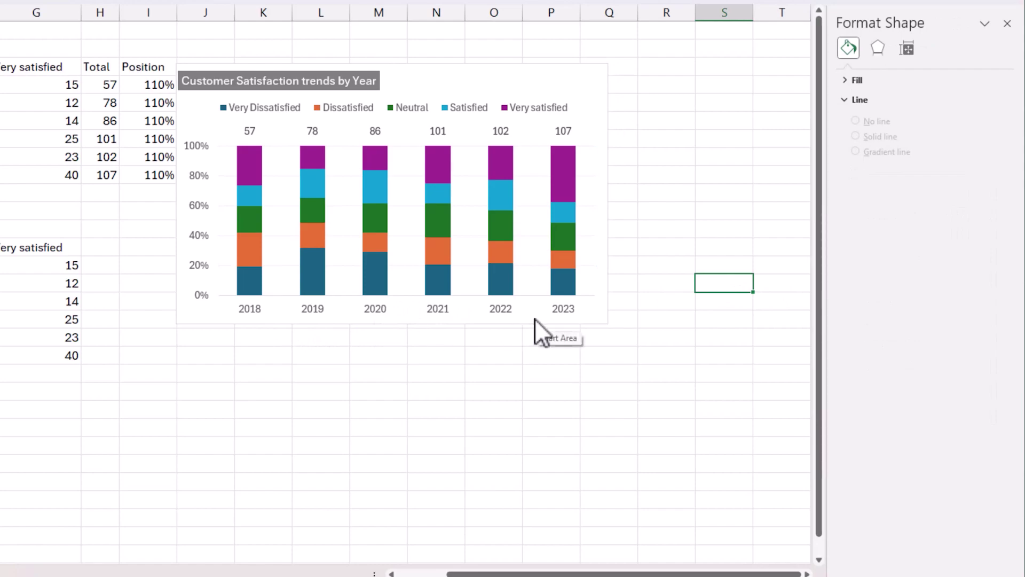
click(565, 70)
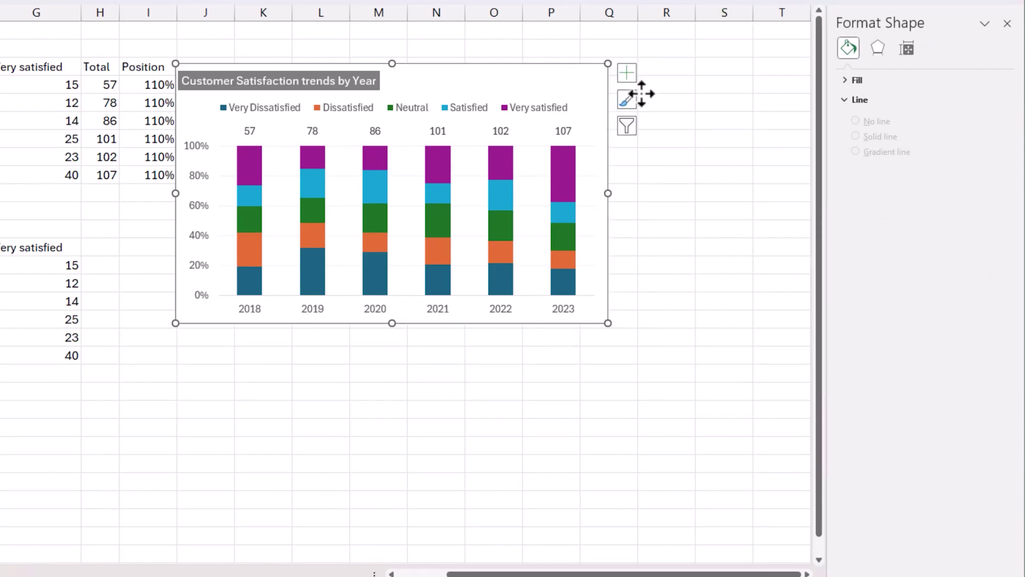
click(628, 74)
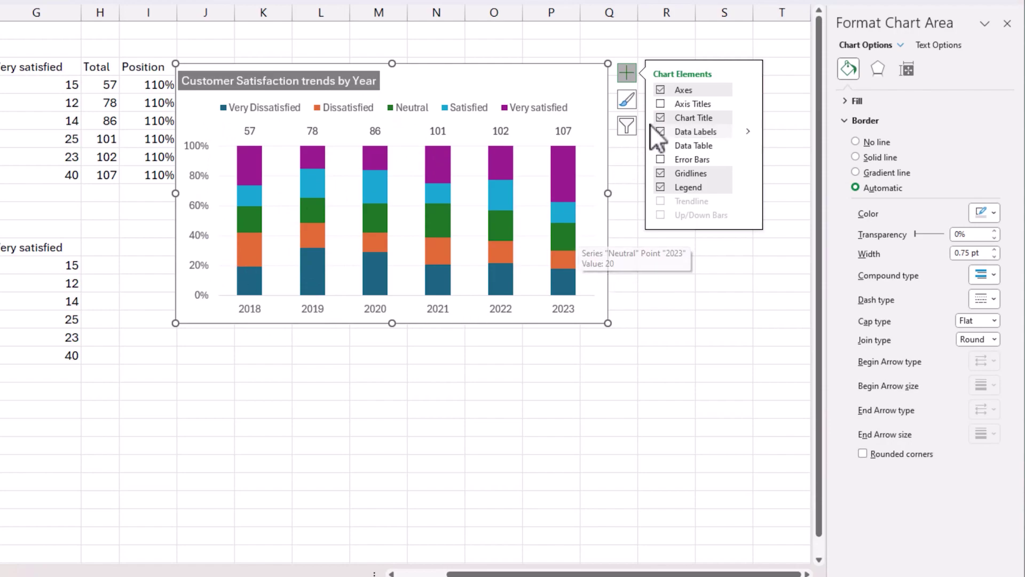
- Give the chart area a solid grey rounded-corner border and nudge the chart right
click(865, 156)
click(982, 211)
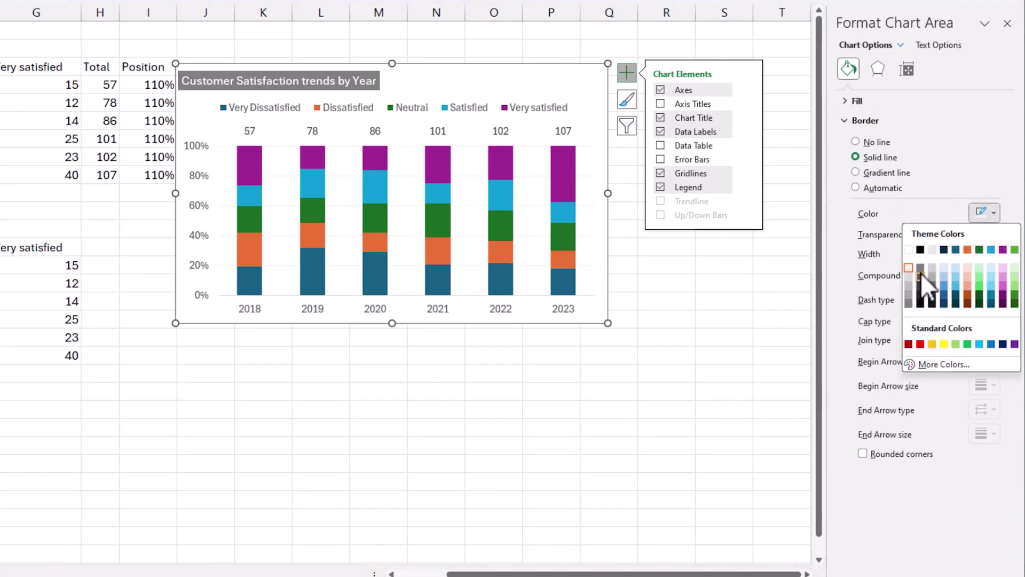
click(921, 274)
click(891, 455)
click(714, 460)
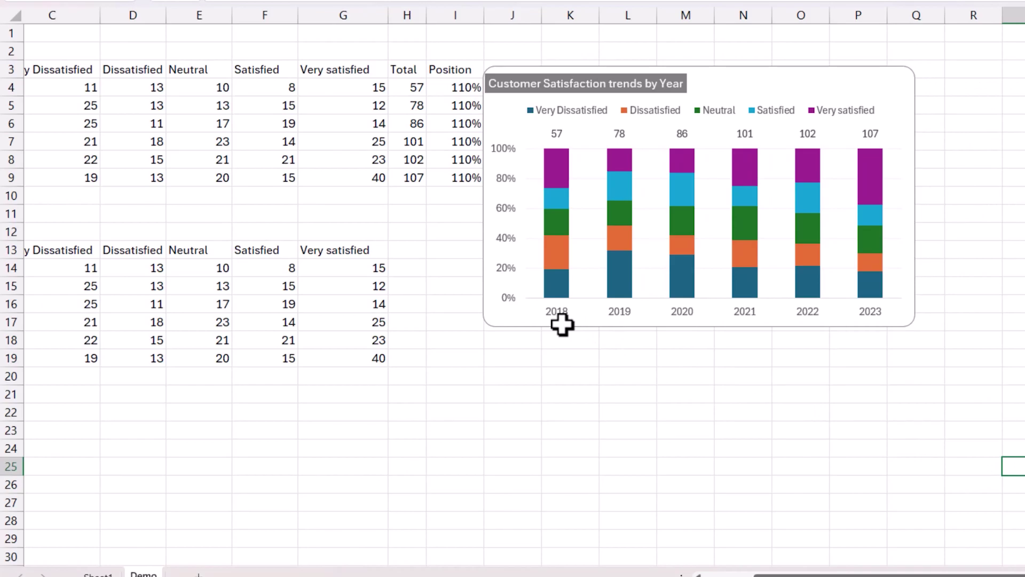
drag(253, 319, 293, 317)
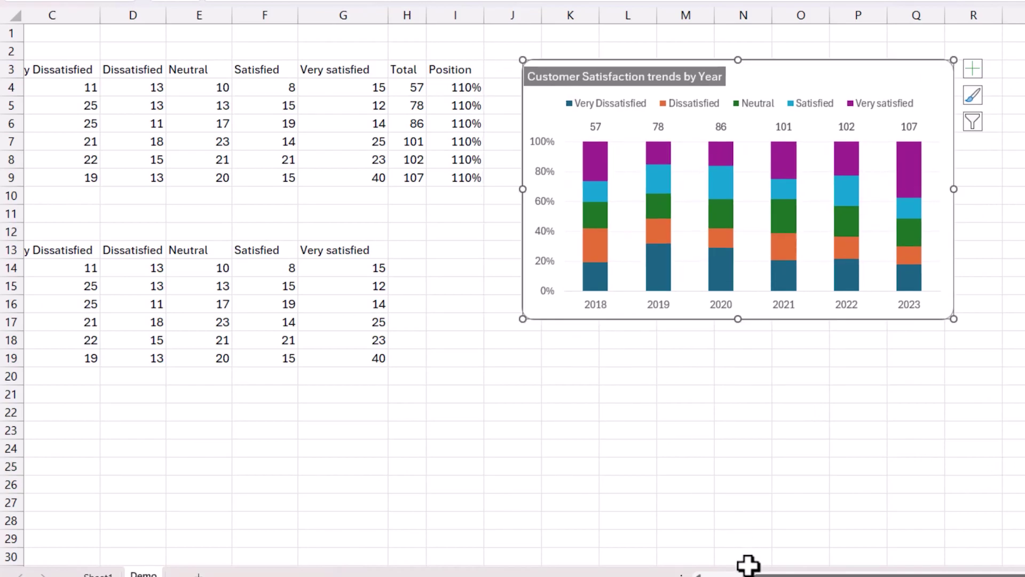
scroll(748, 564, left, 3)
drag(112, 251, 411, 355)
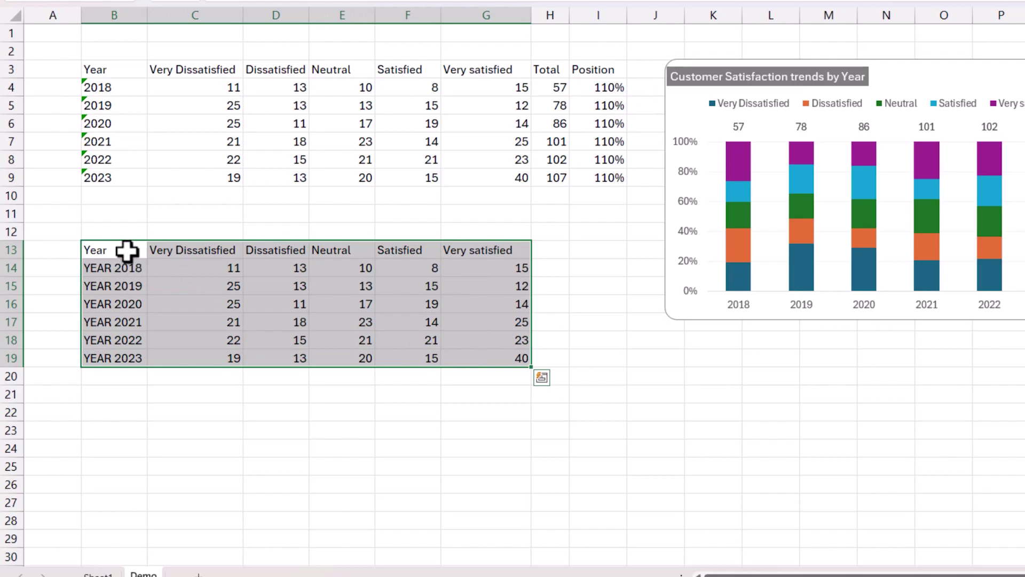
drag(115, 265, 131, 363)
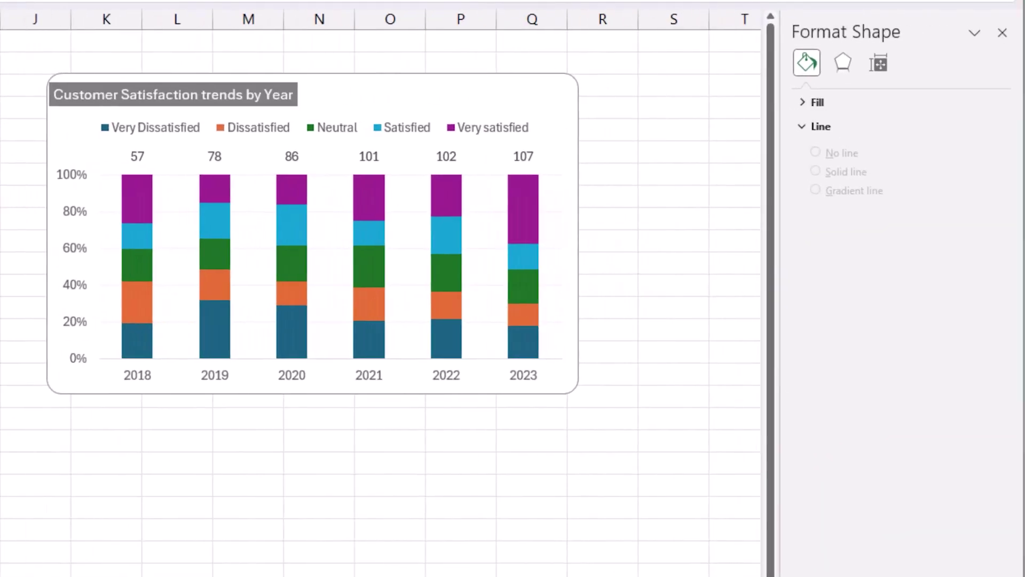
scroll(381, 293, right, 1)
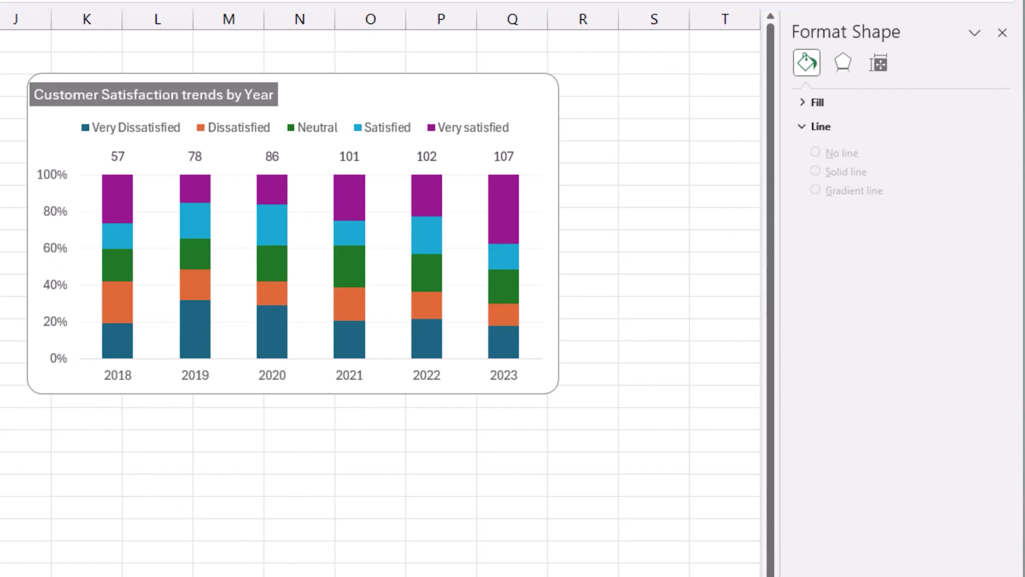
- Add data labels to the Very satisfied series showing 15, 12, 14, 25, 23 and 40
click(330, 570)
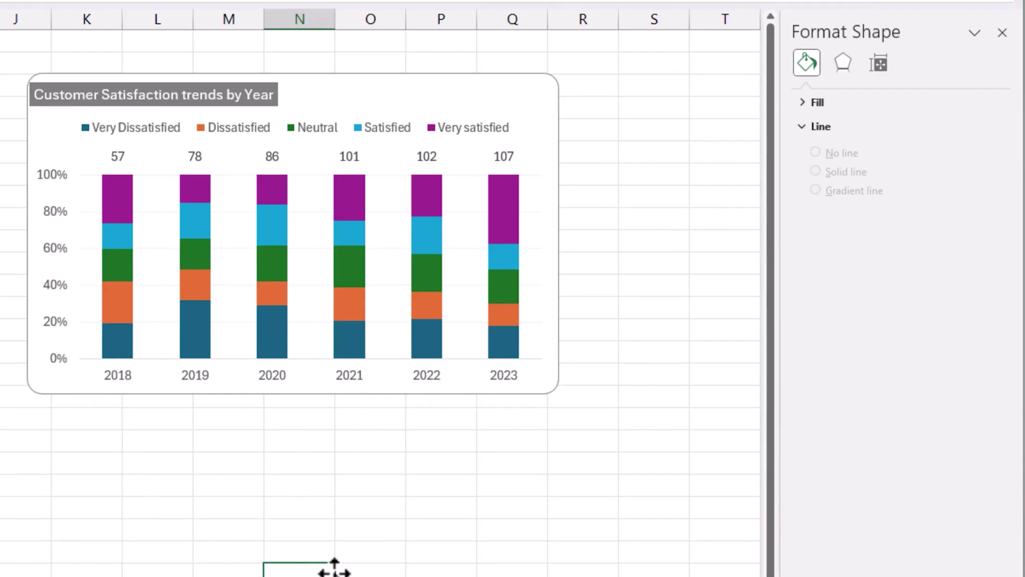
scroll(379, 288, left, 3)
click(297, 206)
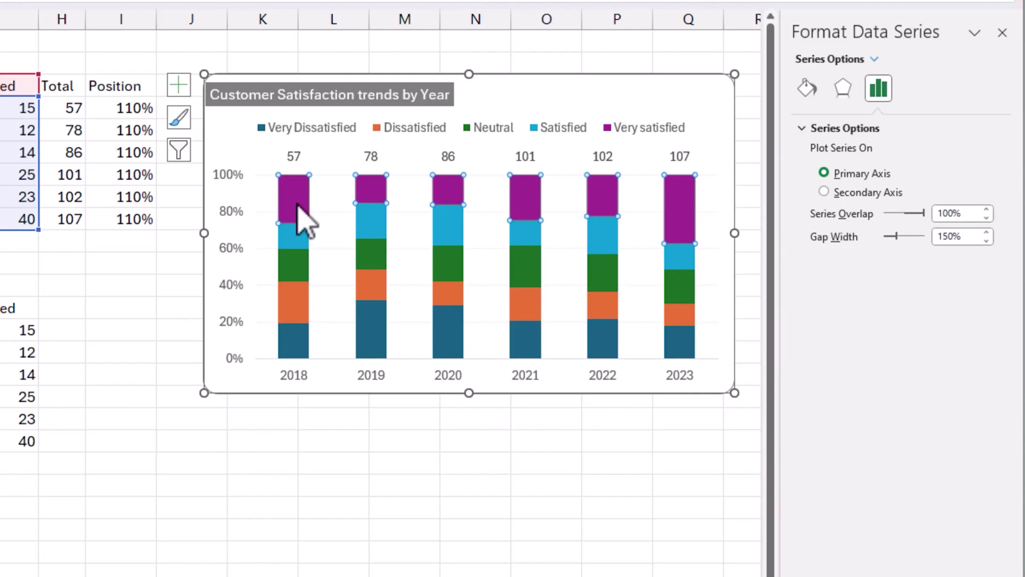
click(348, 388)
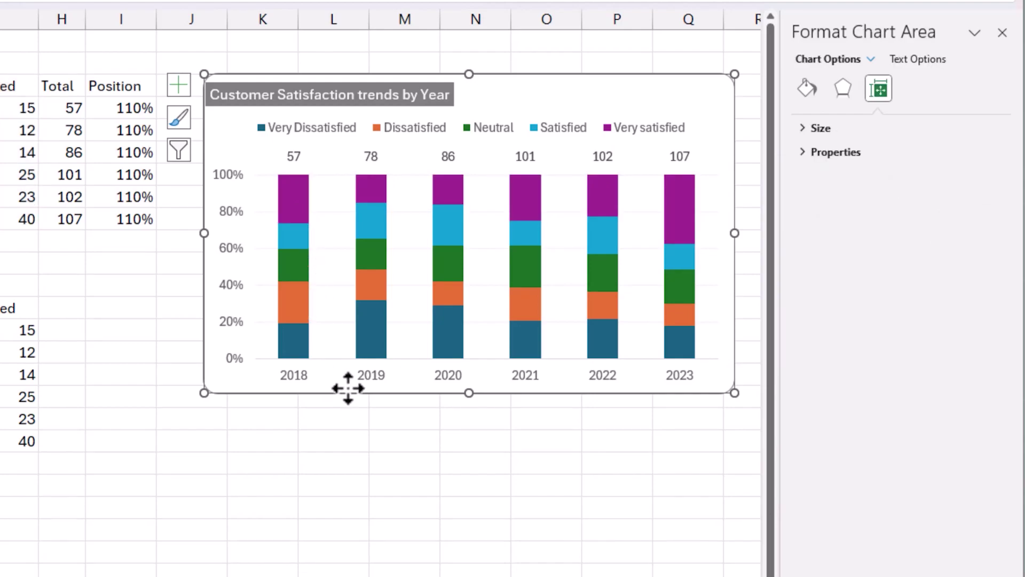
click(294, 197)
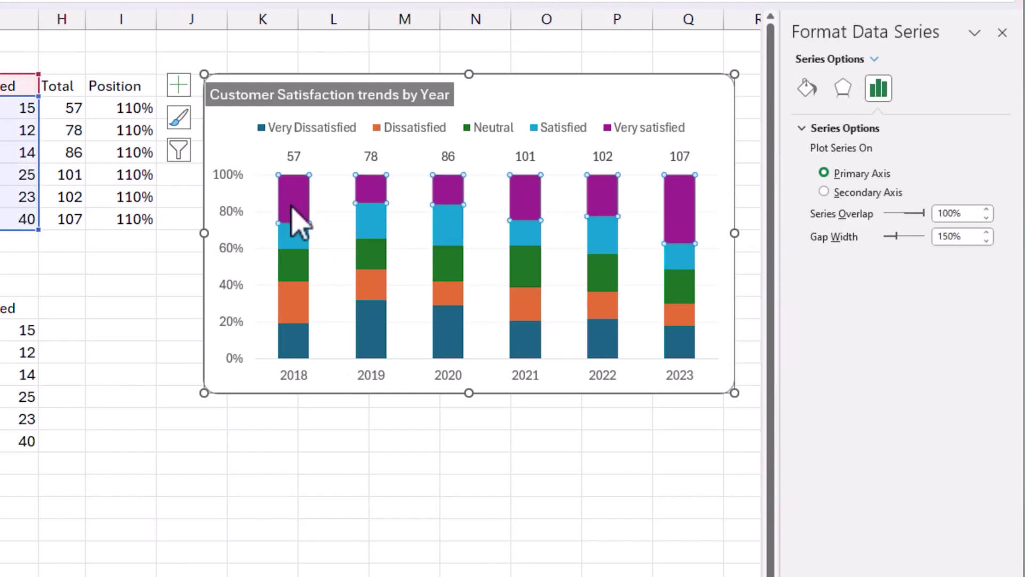
click(180, 84)
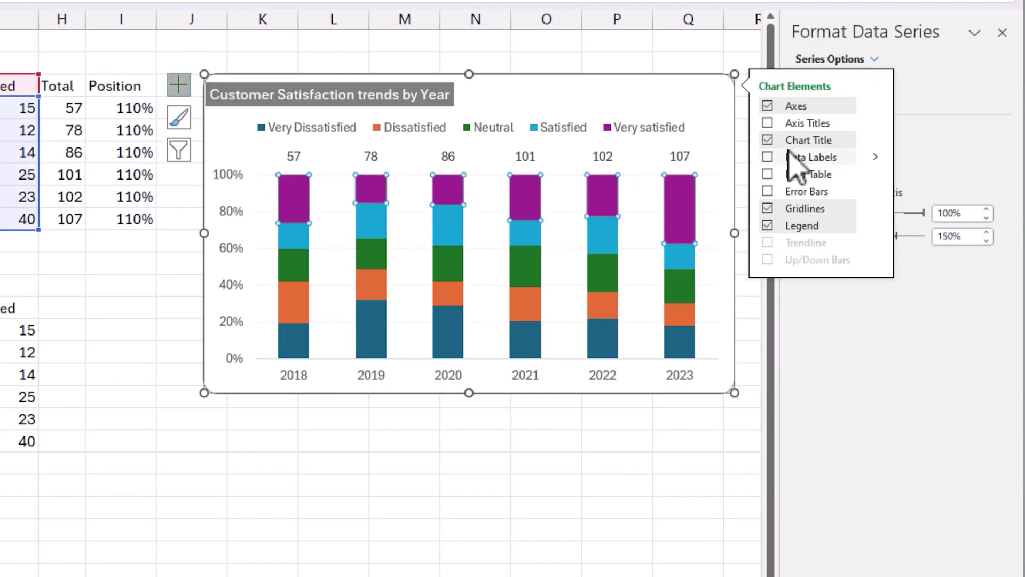
click(769, 157)
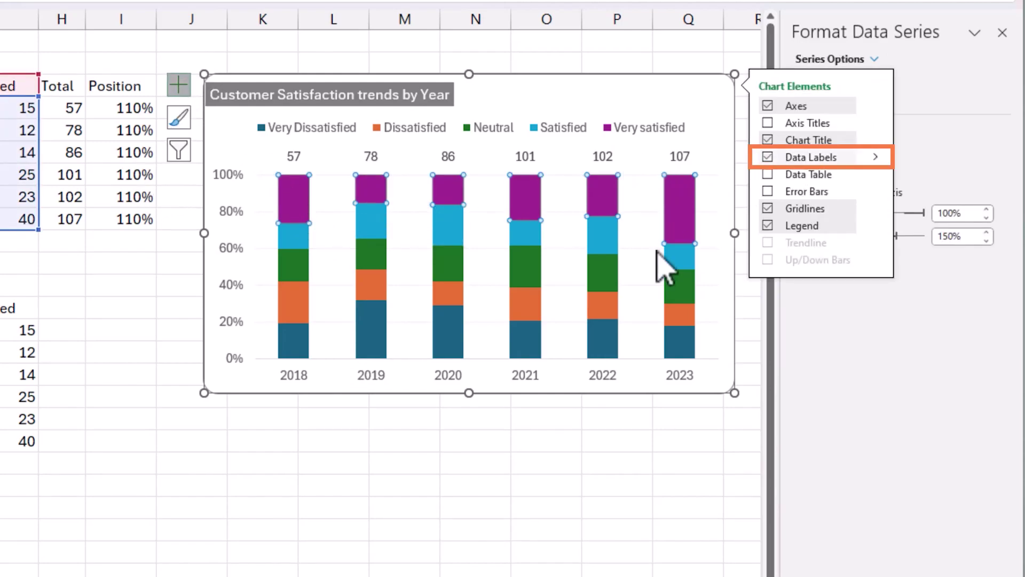
click(298, 208)
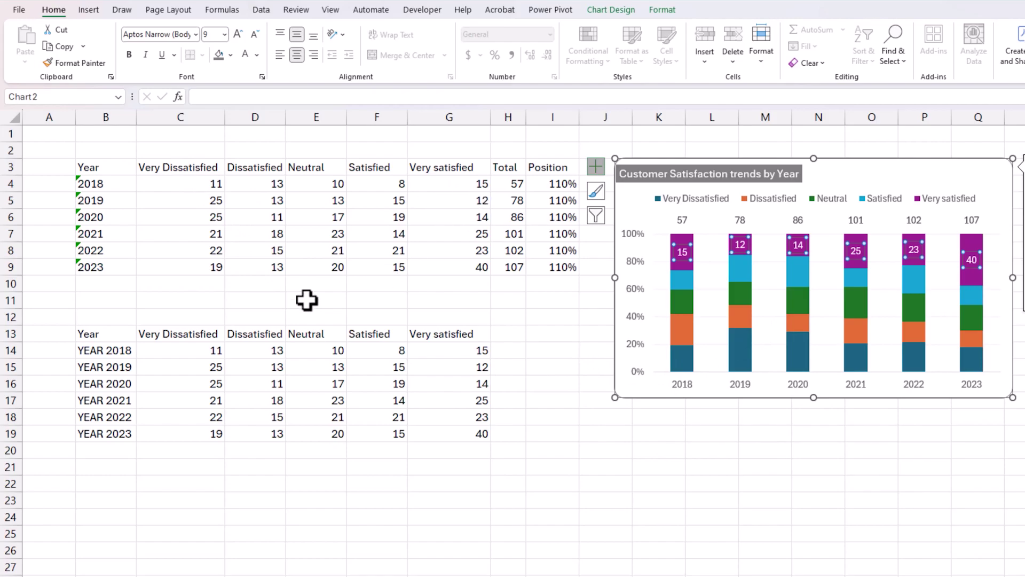
- Clear the contents of the second table area B12:I21
drag(84, 315, 526, 459)
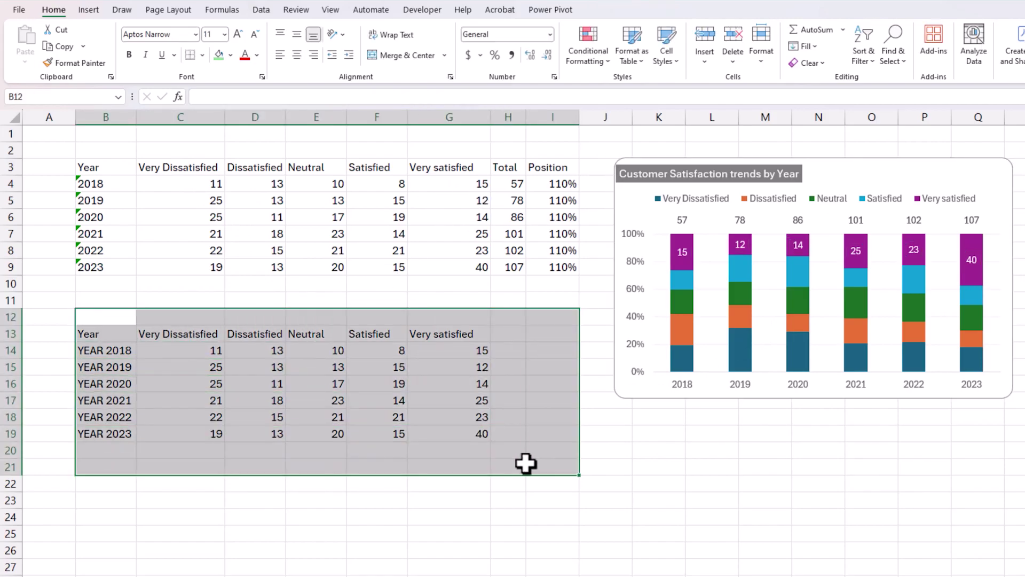
key(Delete)
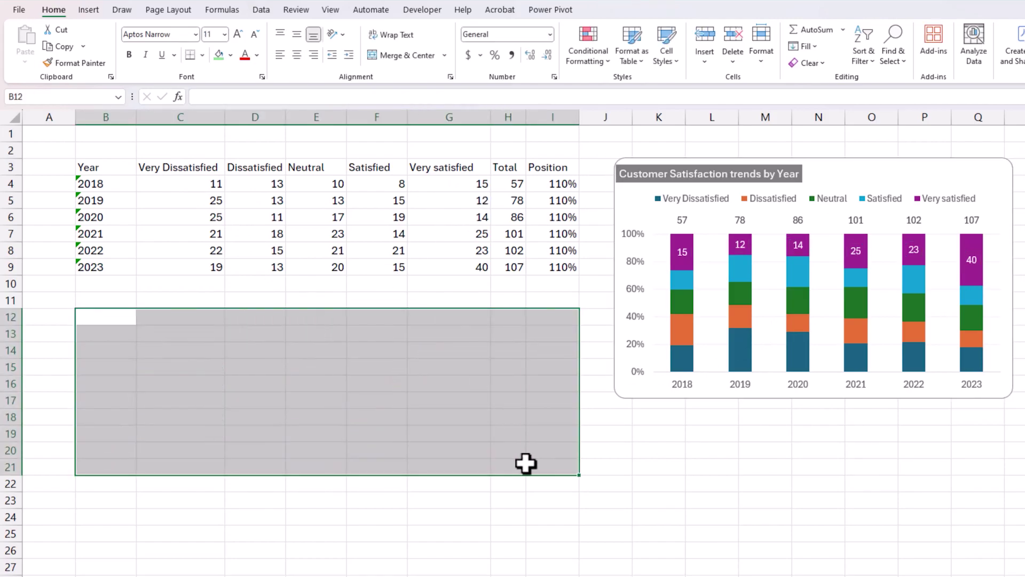
click(810, 62)
click(817, 81)
click(274, 328)
click(216, 316)
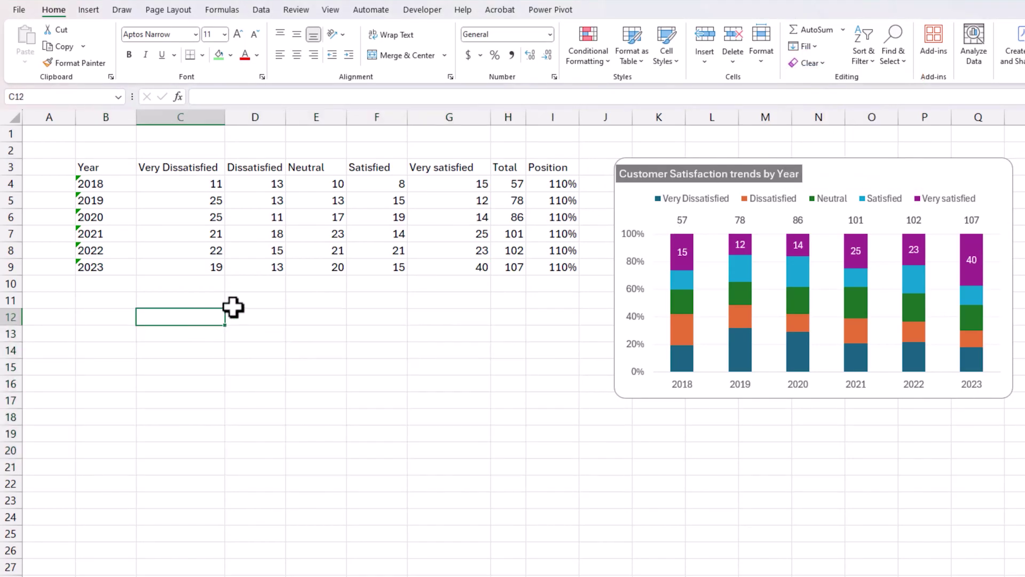
- Enter =C4/$H4 in C11 and format it as a percentage, showing 19%
click(223, 299)
text(=)
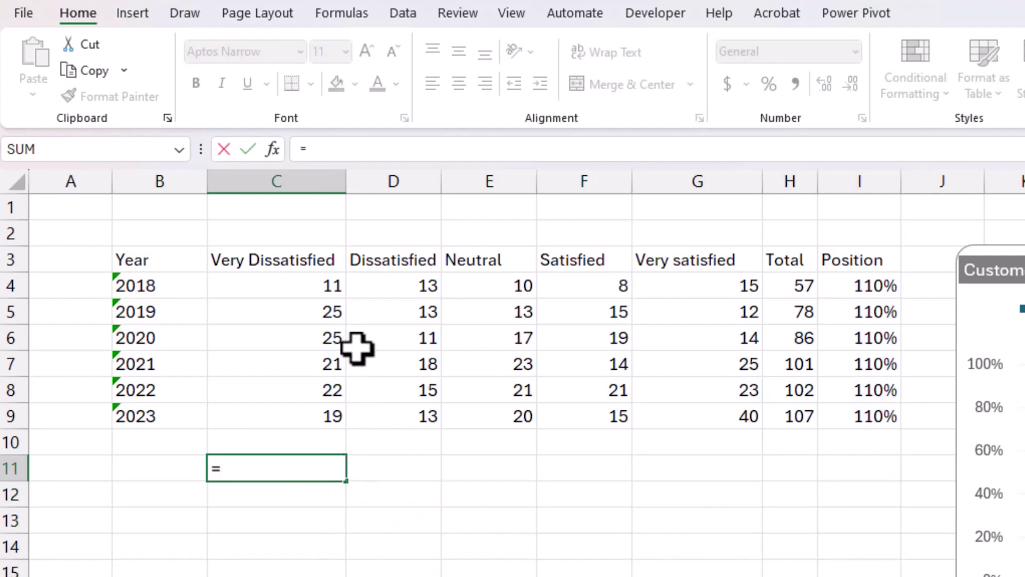
click(331, 286)
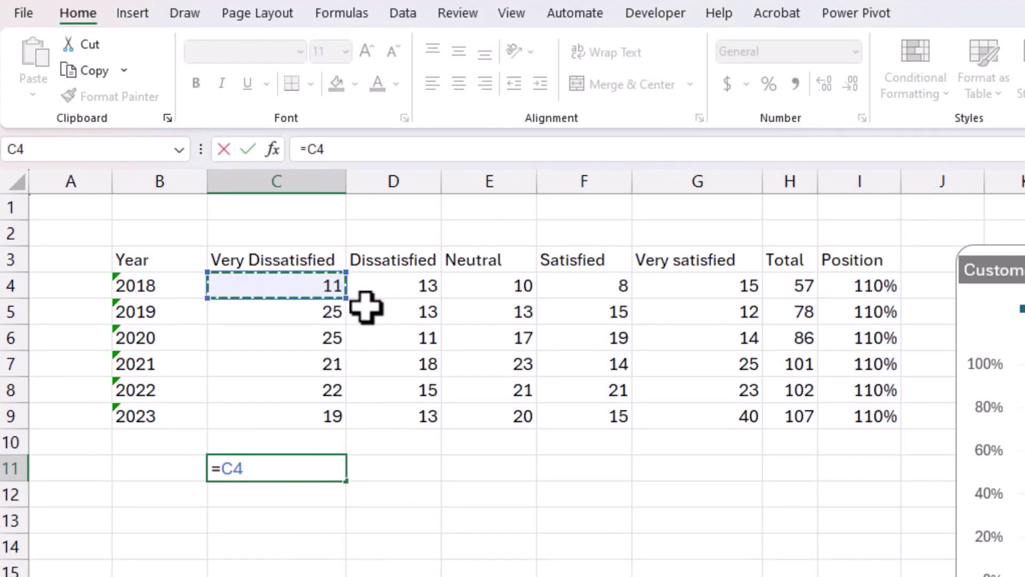
text(/)
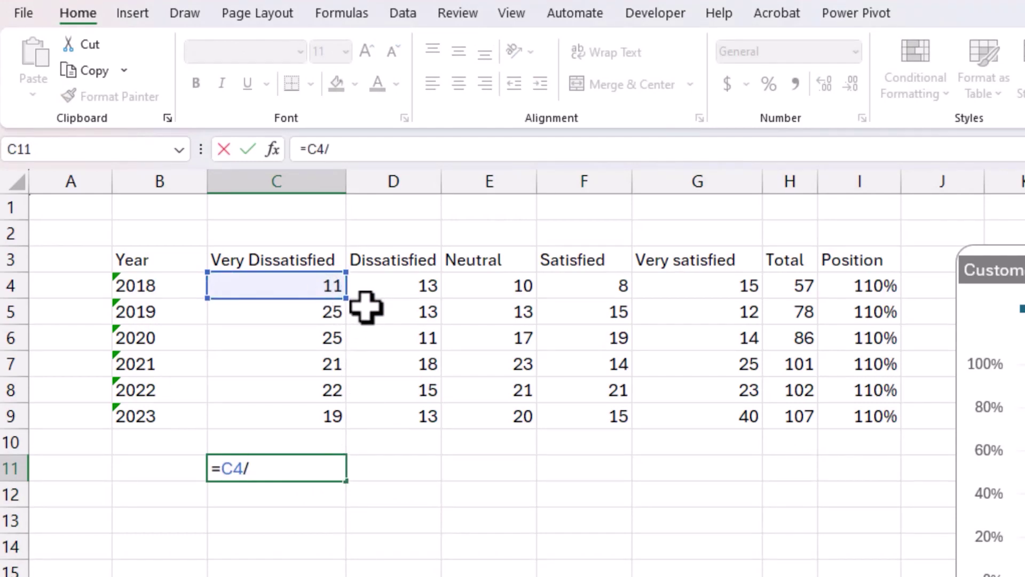
click(798, 288)
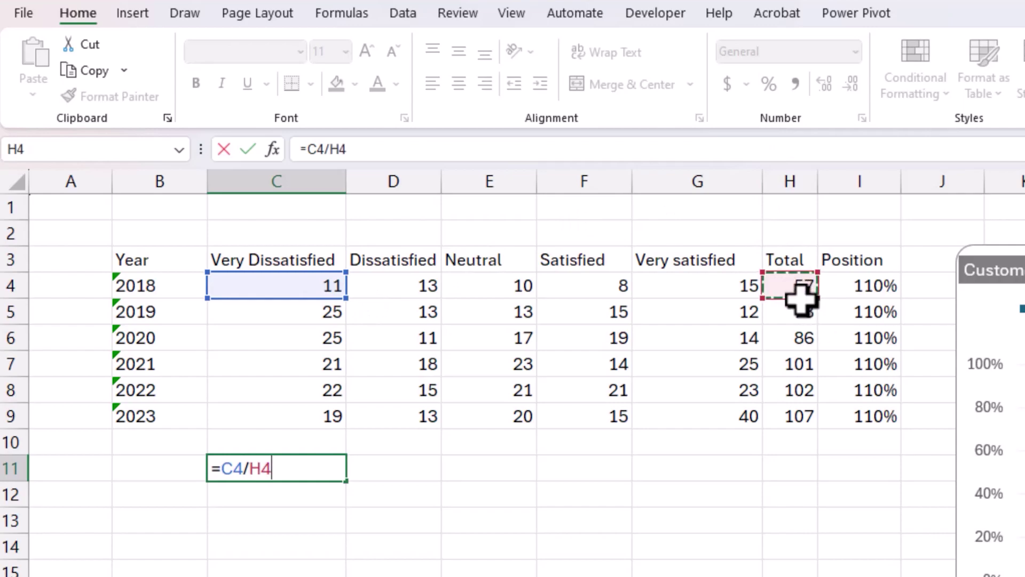
click(341, 150)
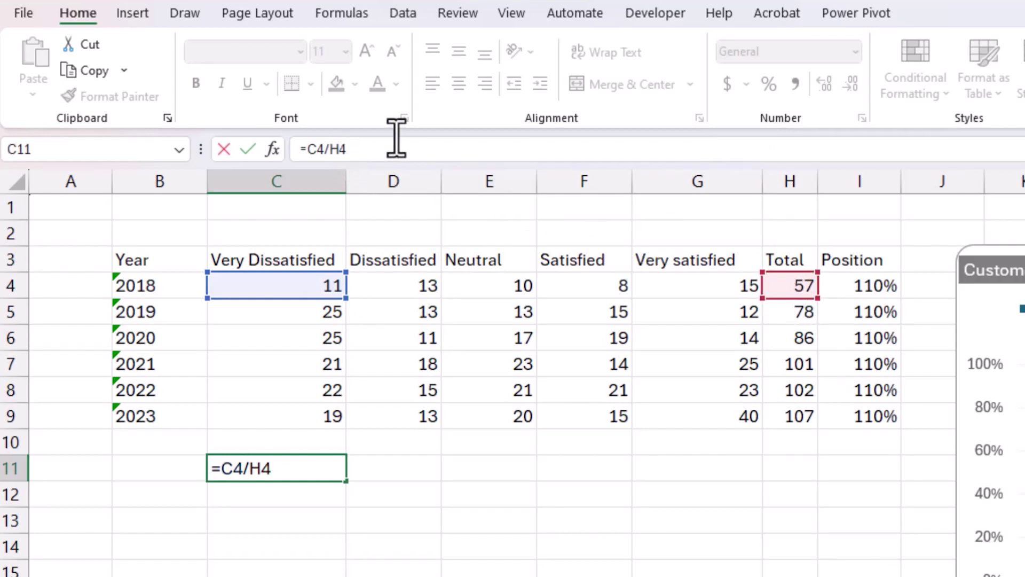
text($)
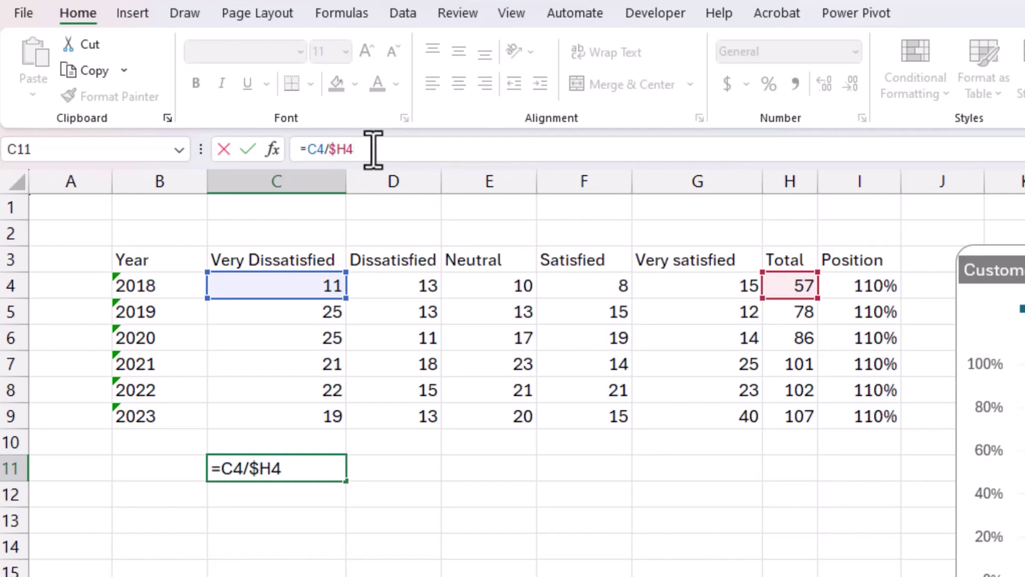
key(Return)
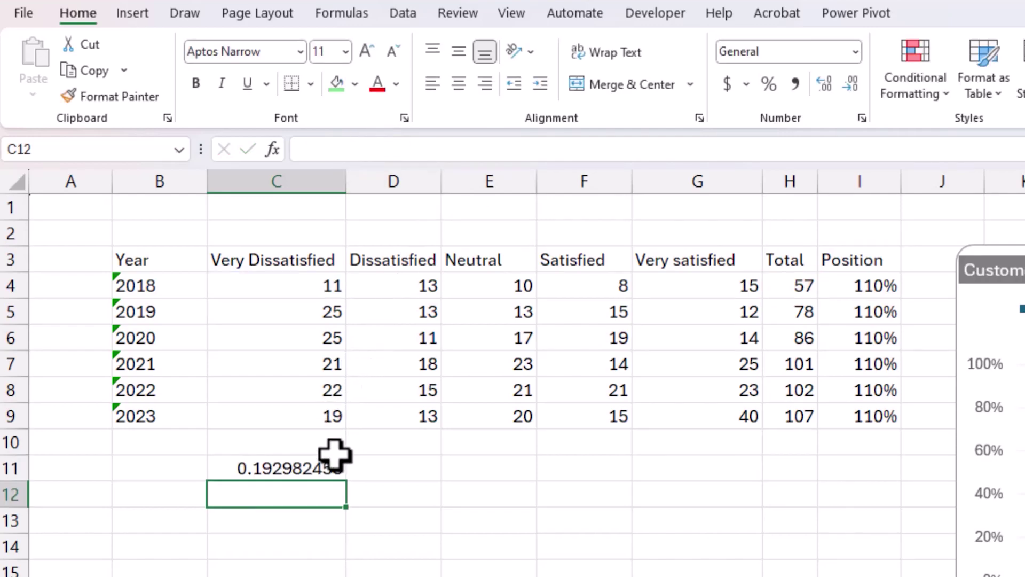
key(Up)
click(769, 83)
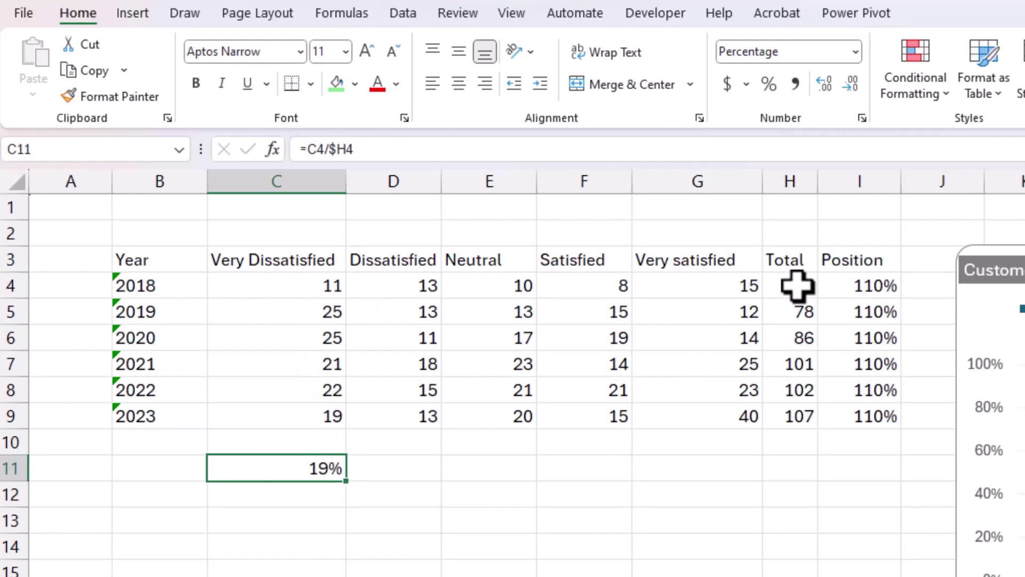
- Fill the C11 percentage formula across to G11 and down to row 16, then verify C12 and D12
drag(347, 480, 718, 510)
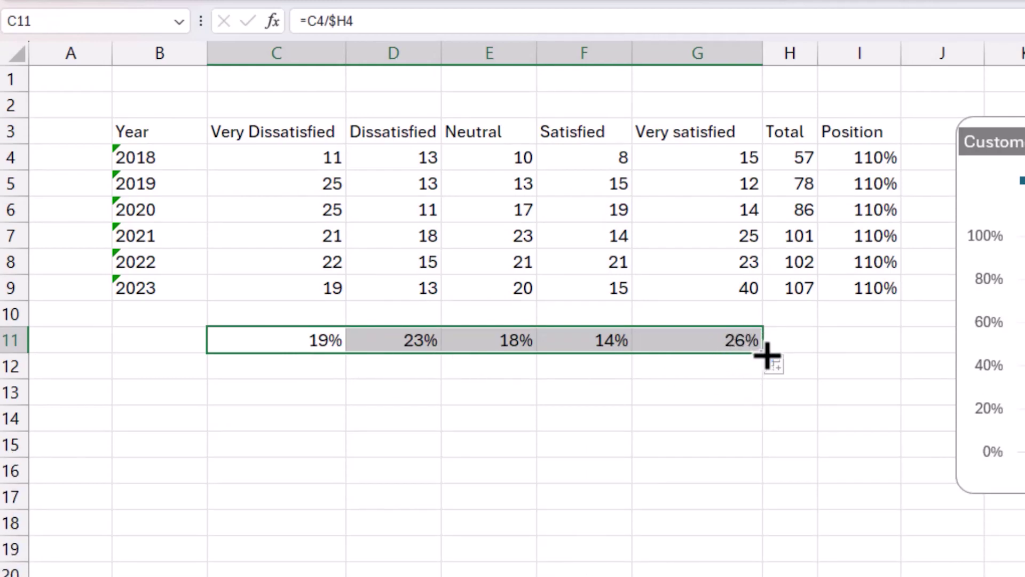
drag(767, 357, 762, 491)
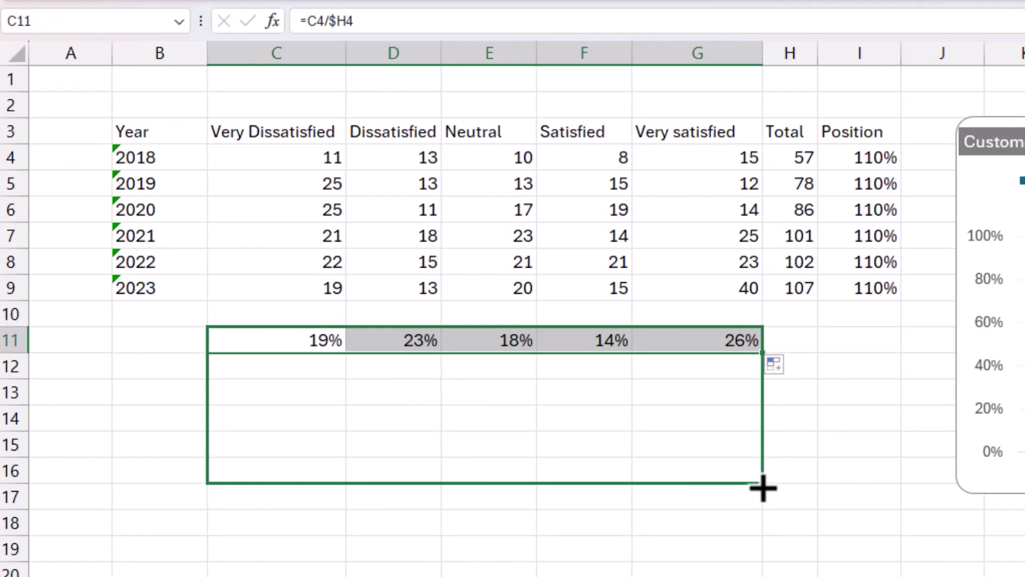
drag(763, 488, 762, 488)
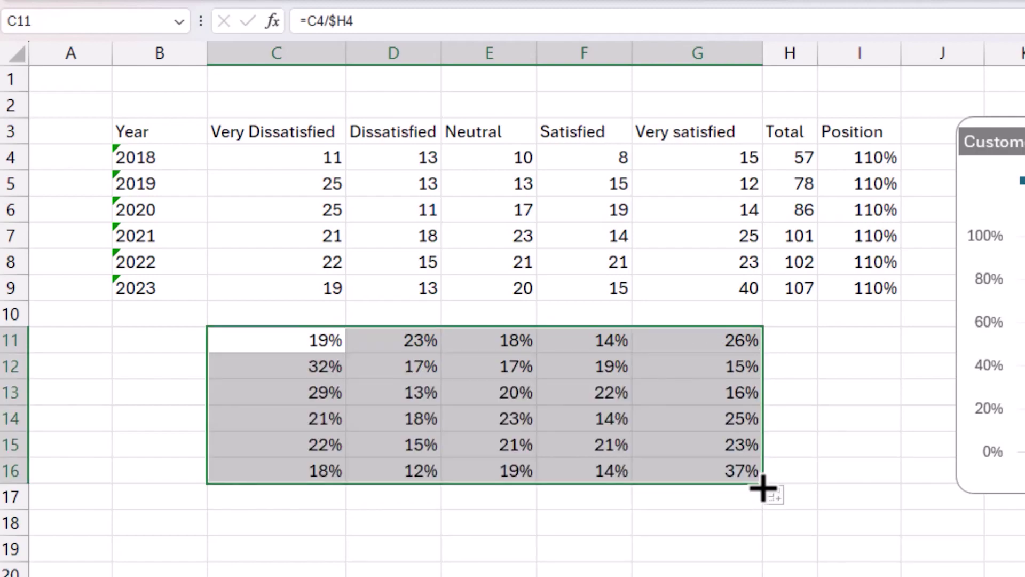
drag(330, 364, 700, 374)
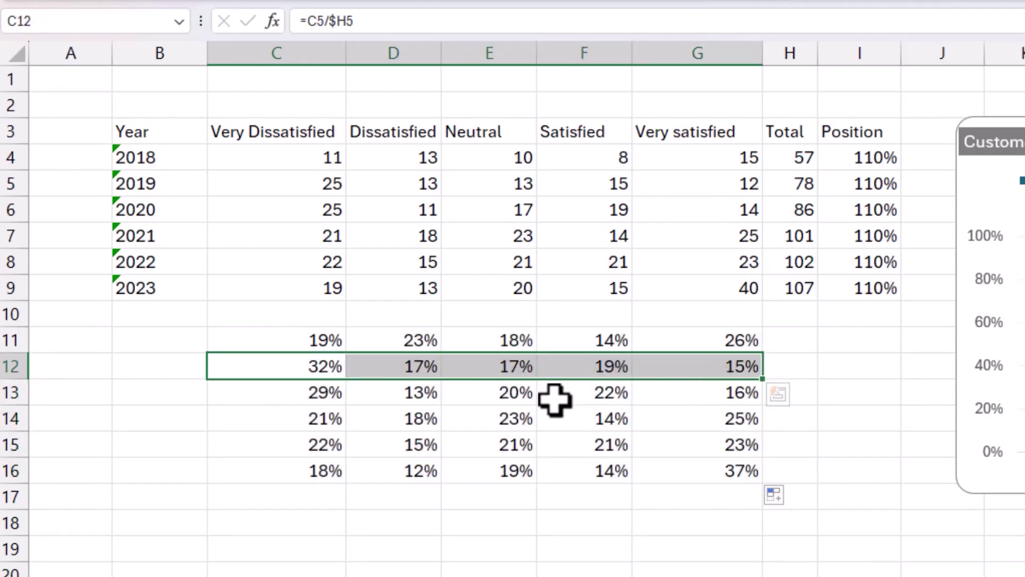
click(327, 365)
click(354, 21)
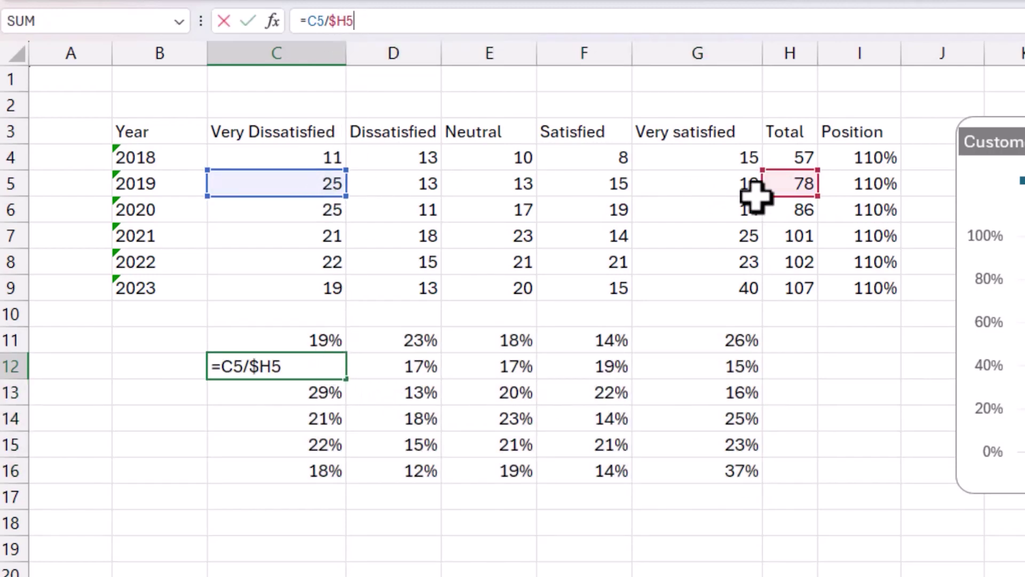
key(ctrl+Return)
click(408, 373)
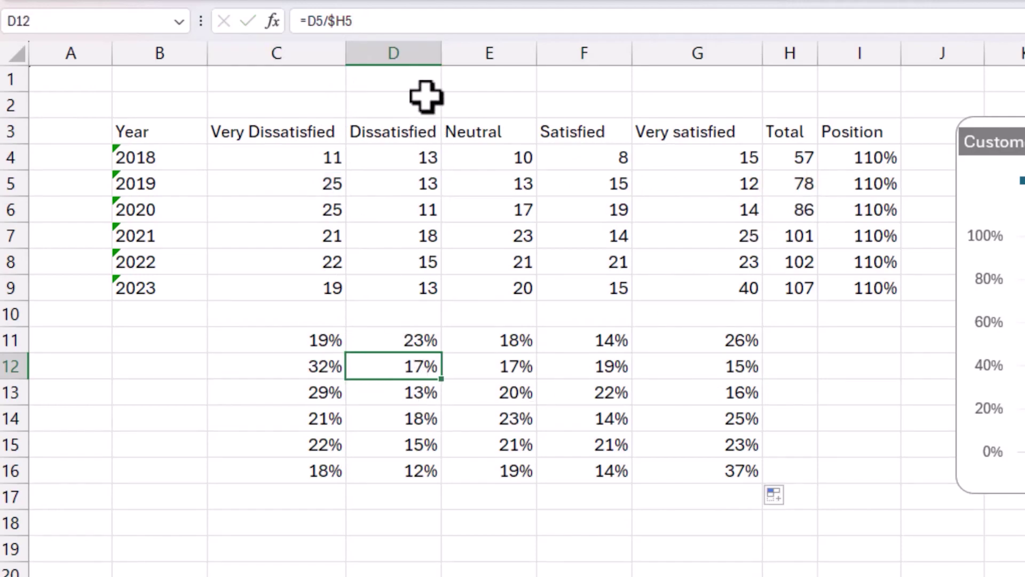
click(439, 21)
key(ctrl+Return)
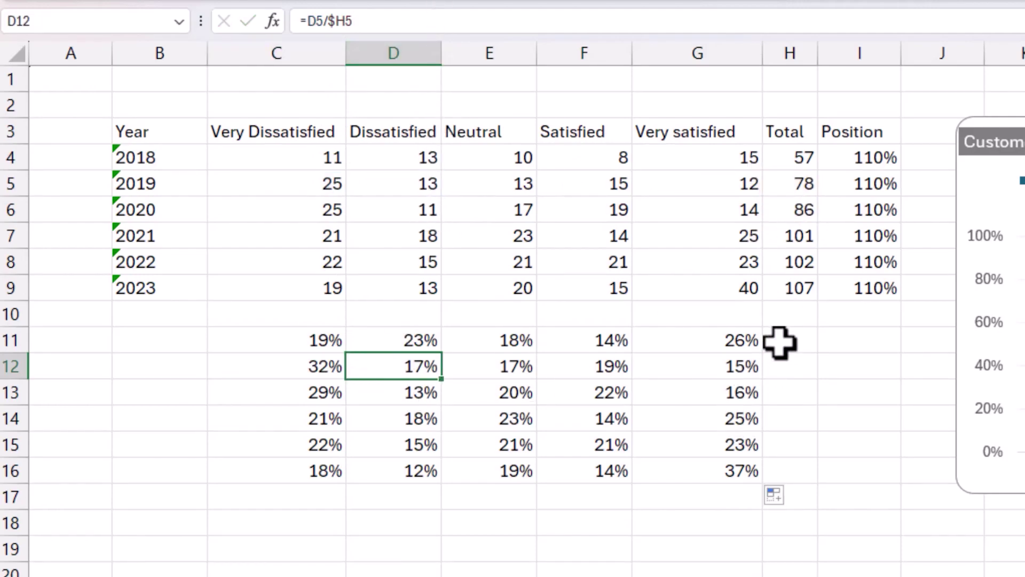
- Total each row with =SUM(C11:G11) in H11:H16, shown as bold 100%
click(779, 342)
text(=sum()
key(Left)
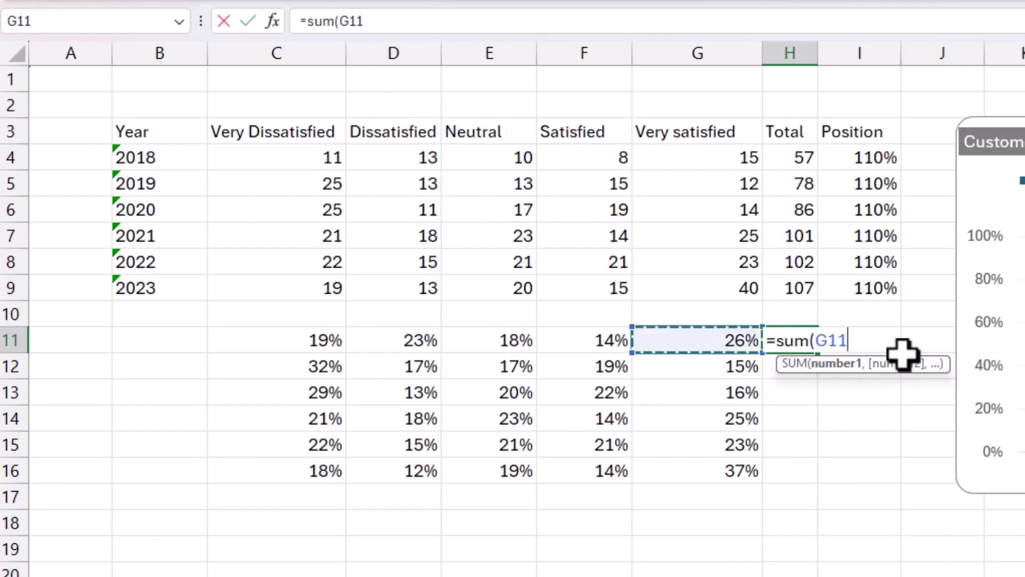
key(shift+Left)
key(shift+Left)
key(shift+Left)
key(shift+Left)
key(ctrl+Return)
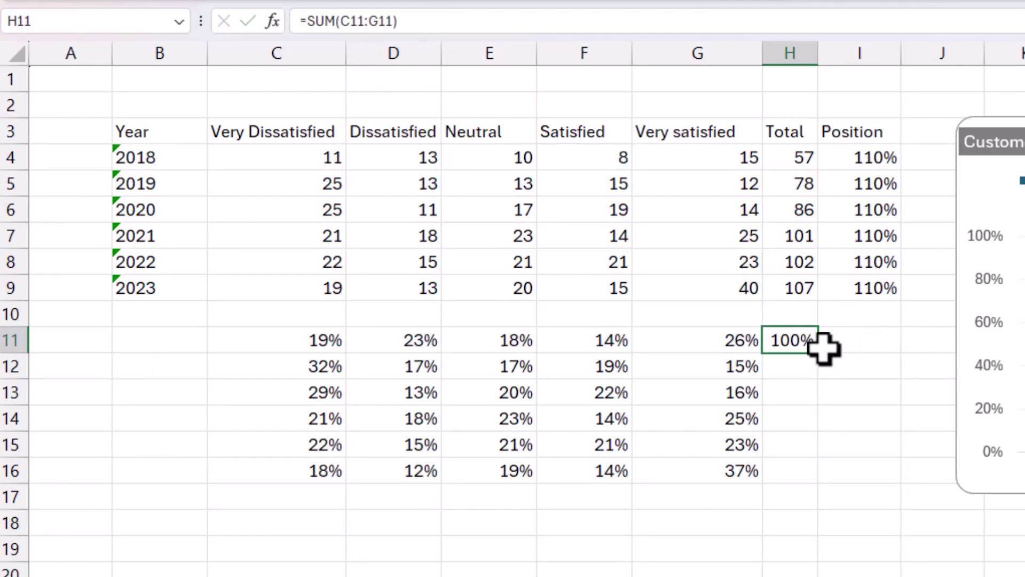
drag(819, 352, 819, 483)
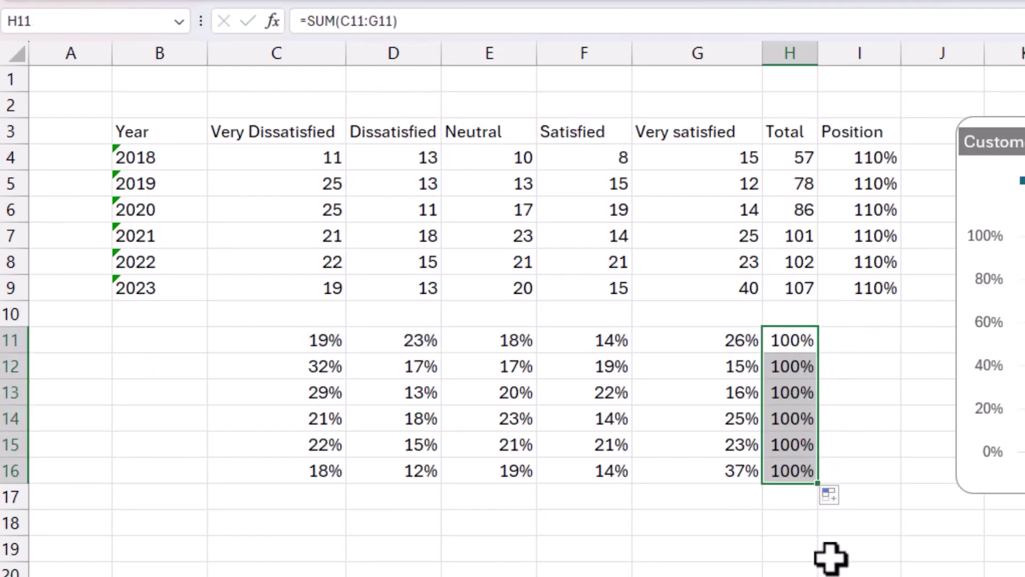
key(ctrl+b)
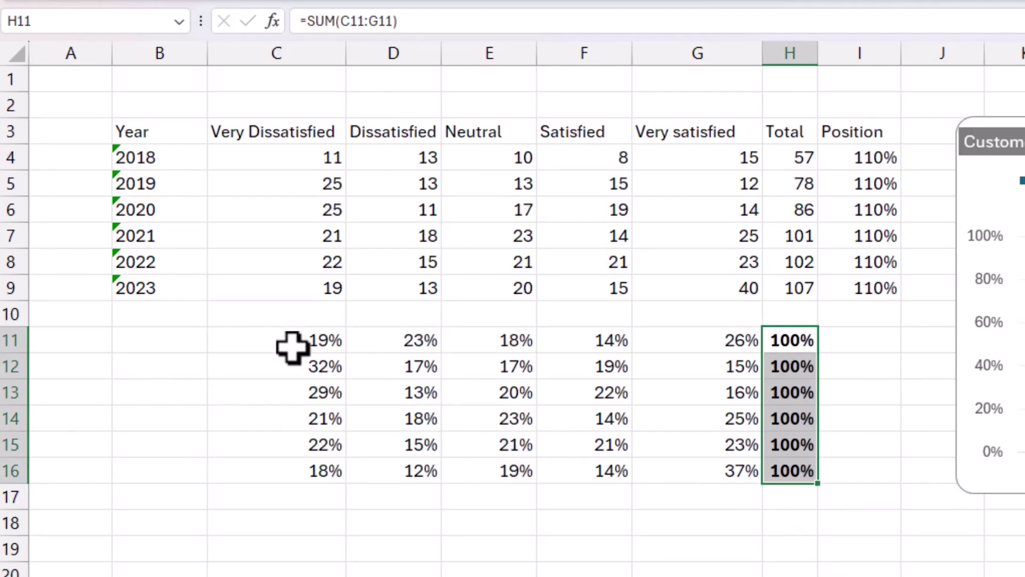
drag(295, 342, 680, 473)
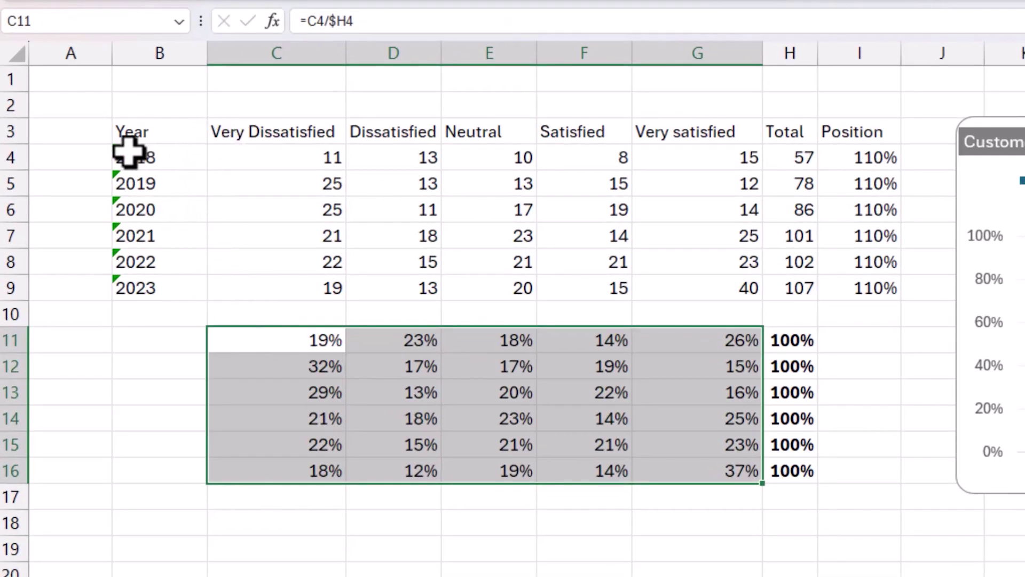
- Copy the Year labels B3:B9 to B10 and the row 3 category headers to C10
drag(88, 170, 89, 210)
drag(152, 287, 152, 287)
key(ctrl+c)
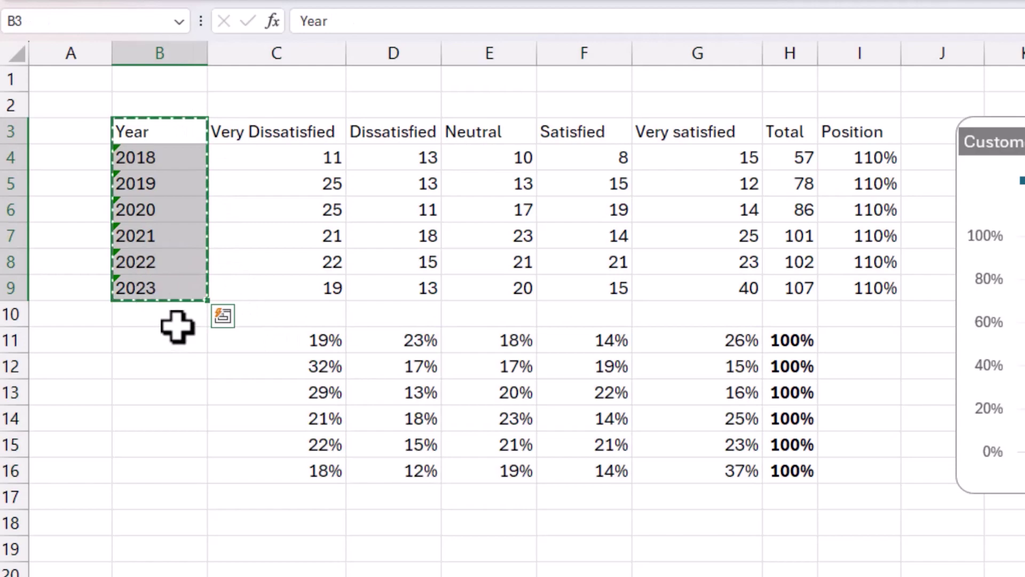
click(181, 318)
key(ctrl+v)
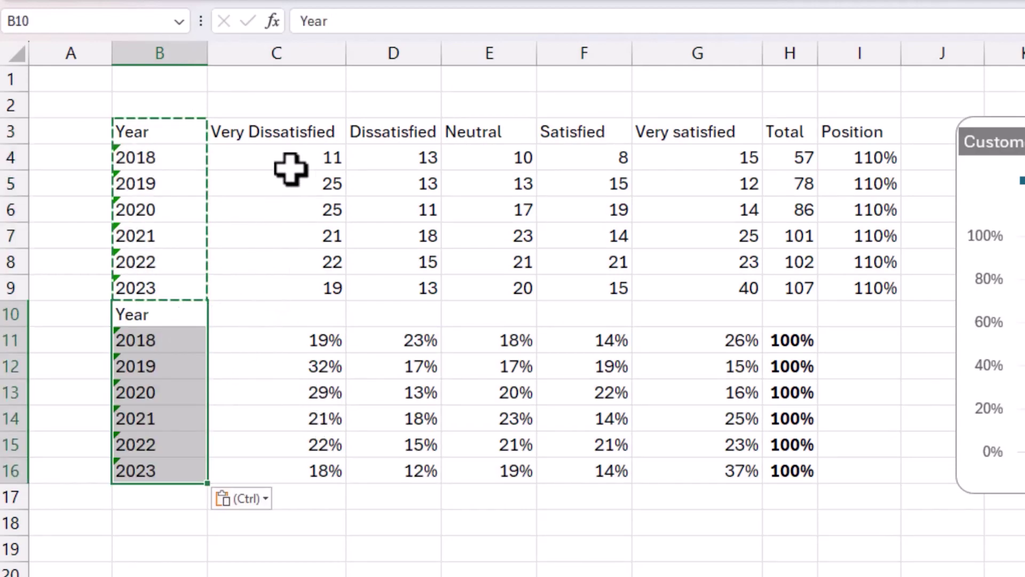
drag(293, 133, 780, 137)
key(ctrl+c)
click(323, 318)
key(ctrl+v)
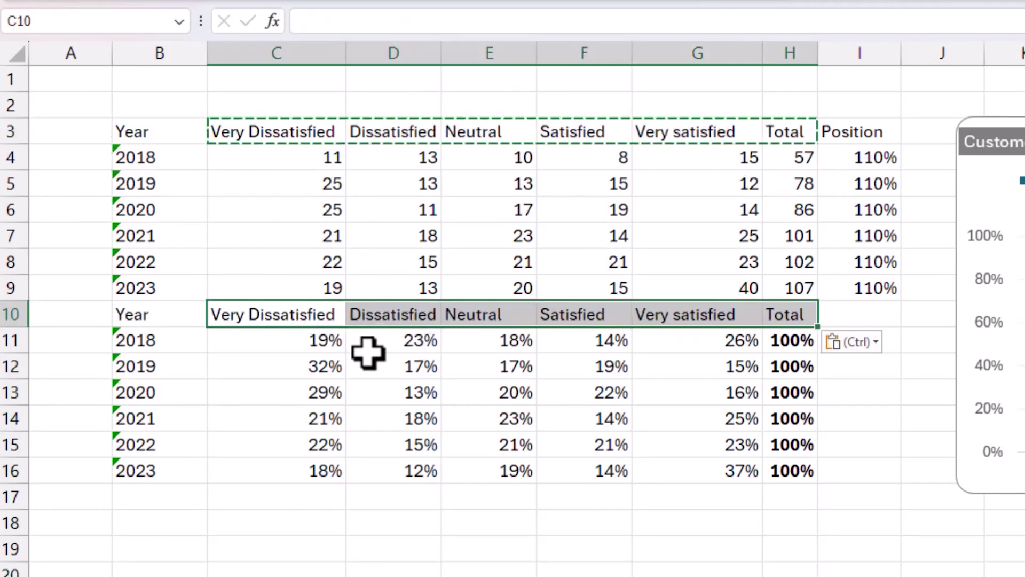
- Insert a 100% stacked column chart from B10:G16 with percentage data labels
drag(142, 319, 693, 467)
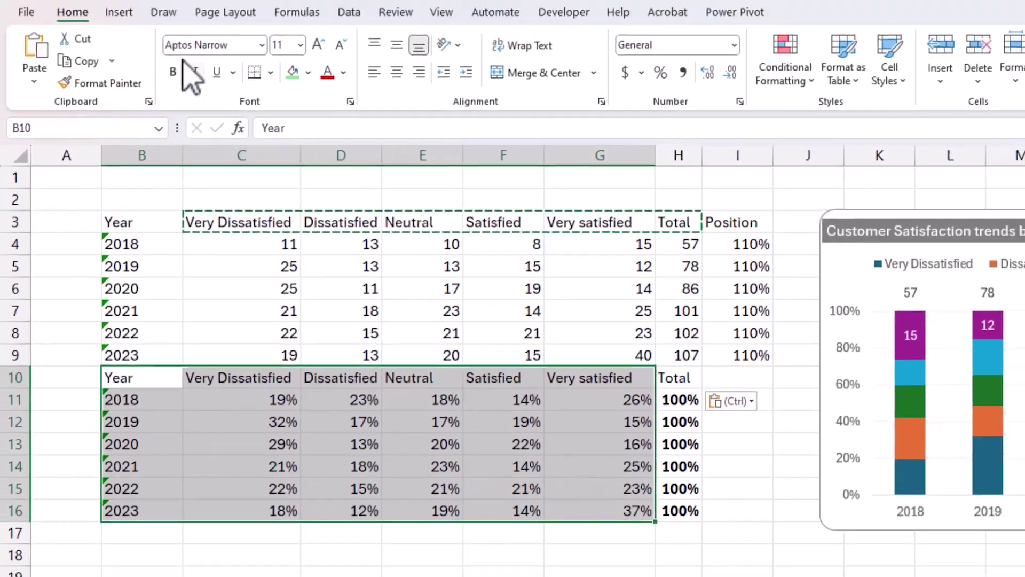
click(131, 11)
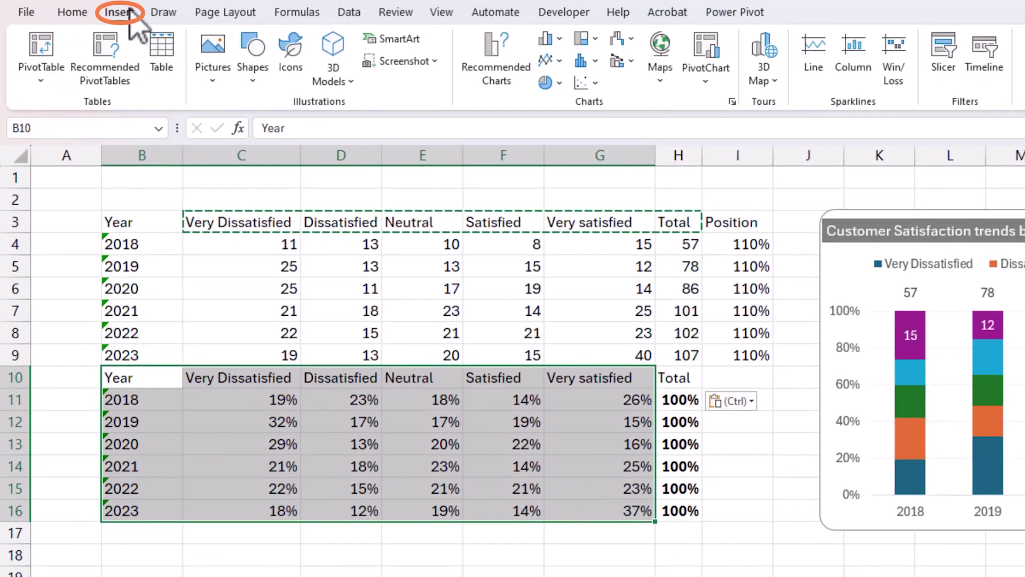
click(555, 40)
click(668, 111)
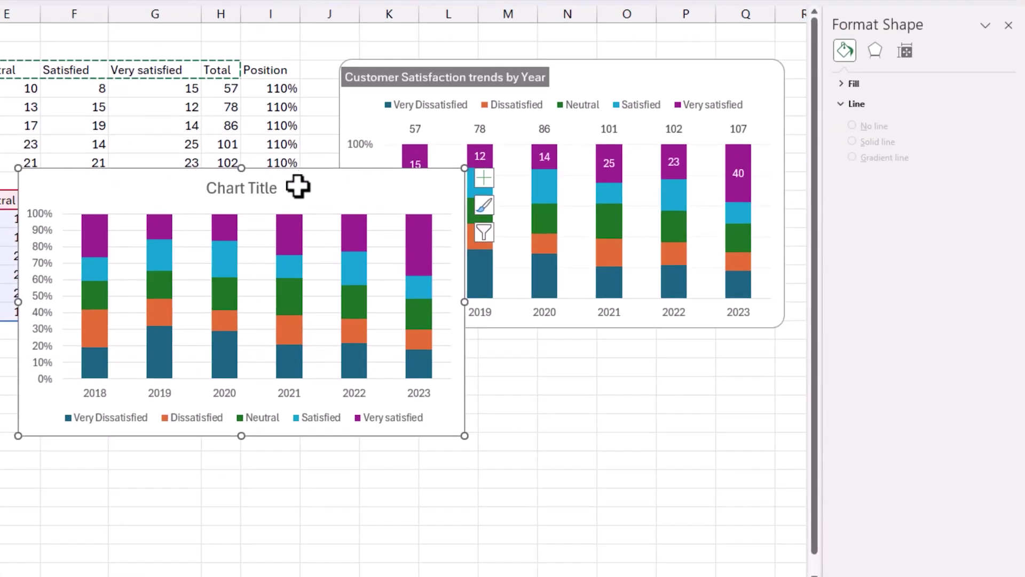
drag(309, 174, 421, 335)
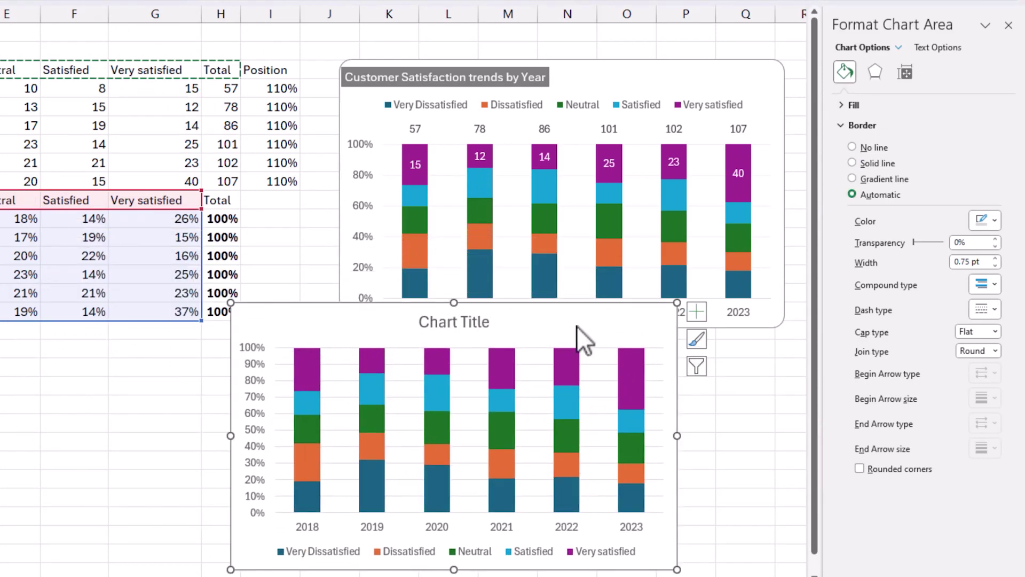
click(694, 312)
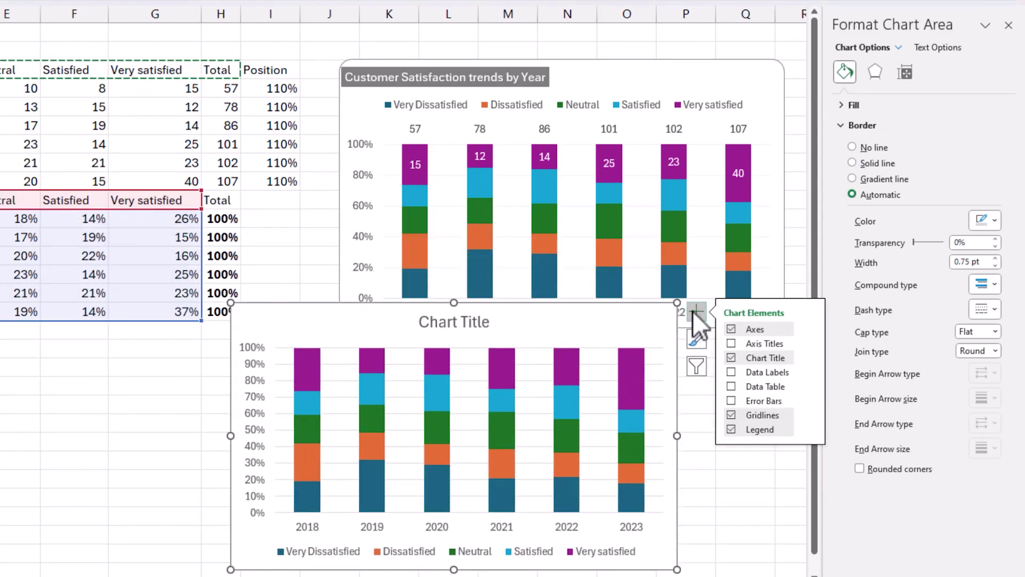
click(730, 372)
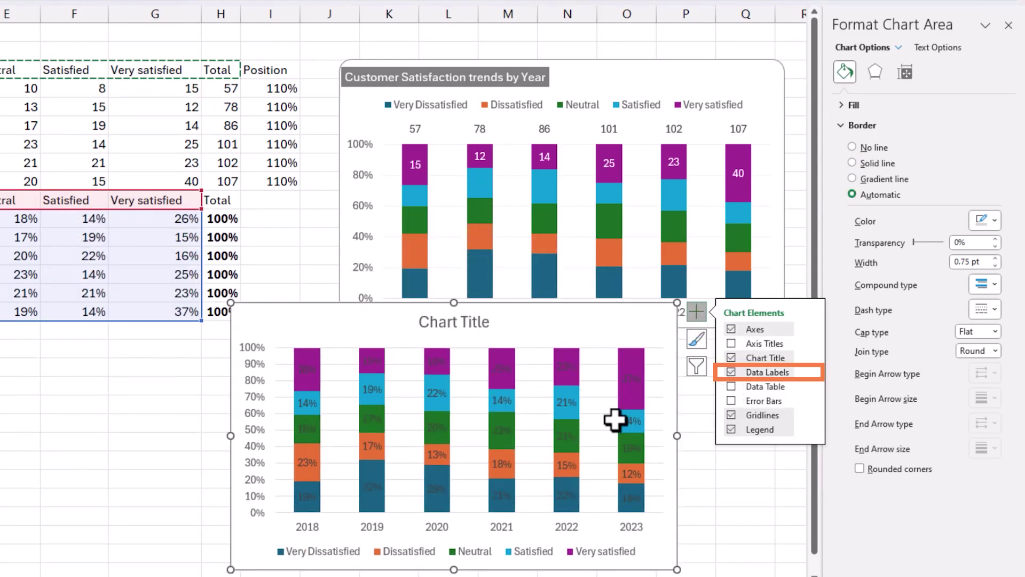
click(317, 465)
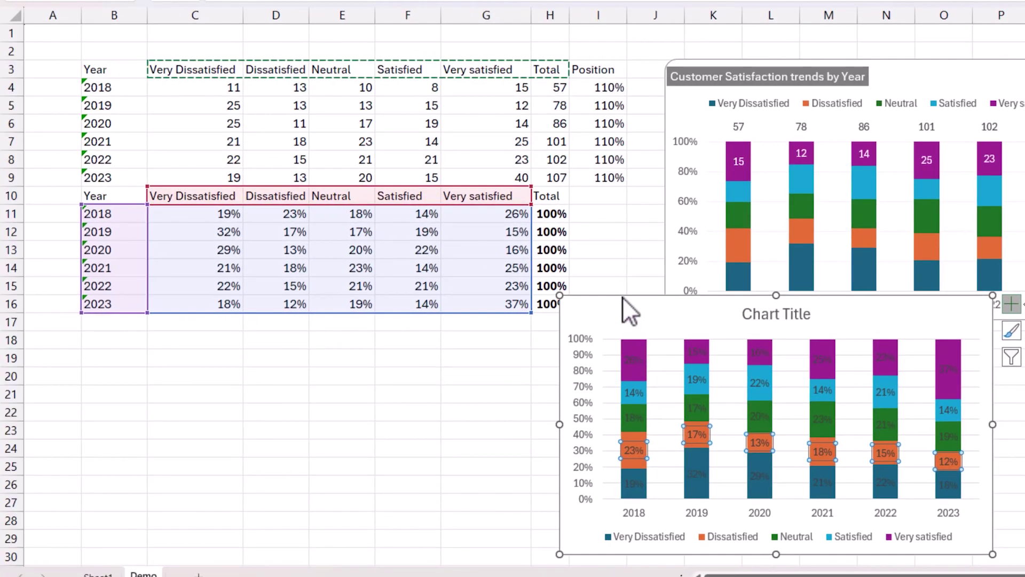
- Move the percentage chart below the original chart and compare both charts' Dissatisfied labels
drag(623, 297, 672, 320)
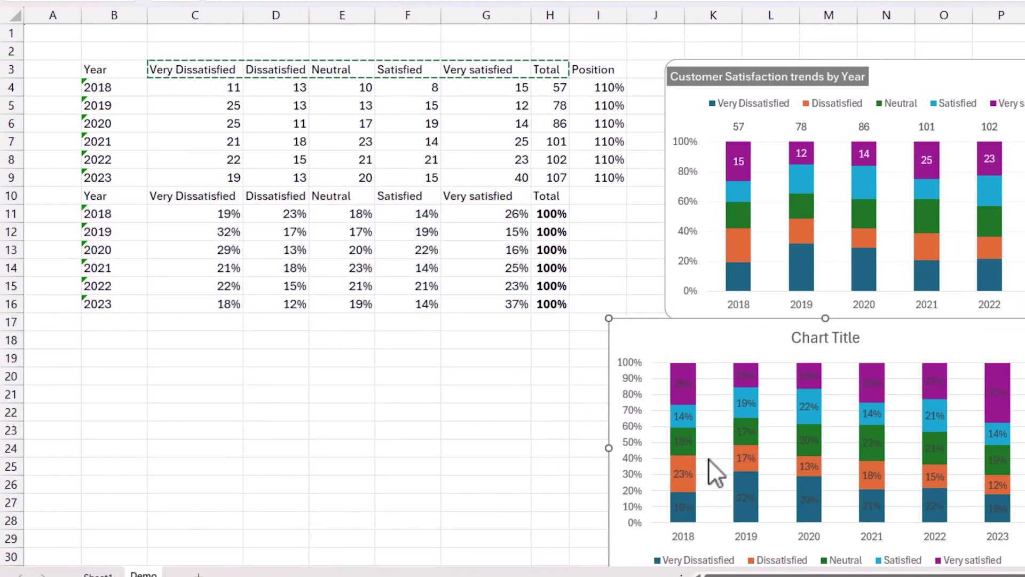
click(686, 474)
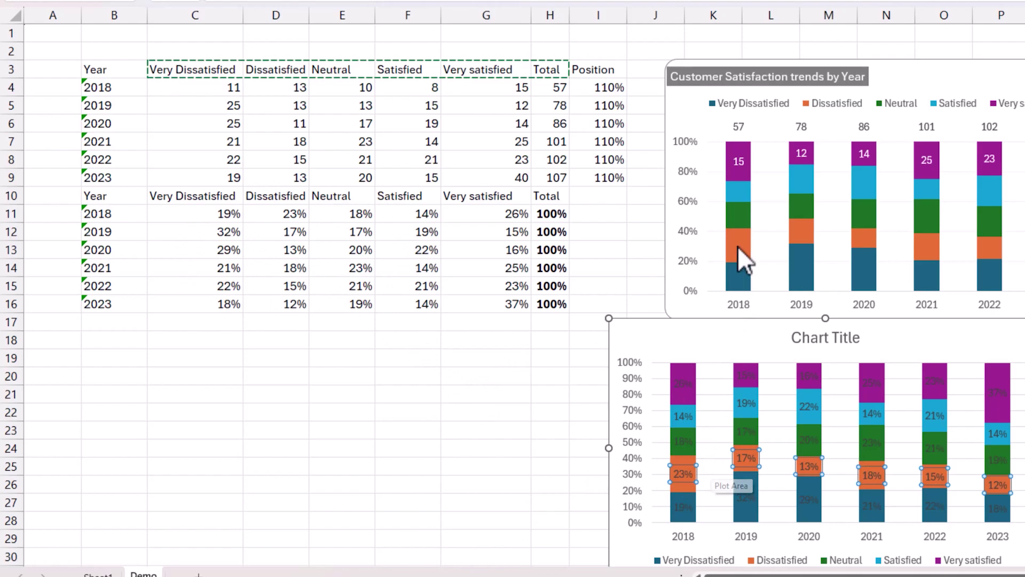
click(752, 251)
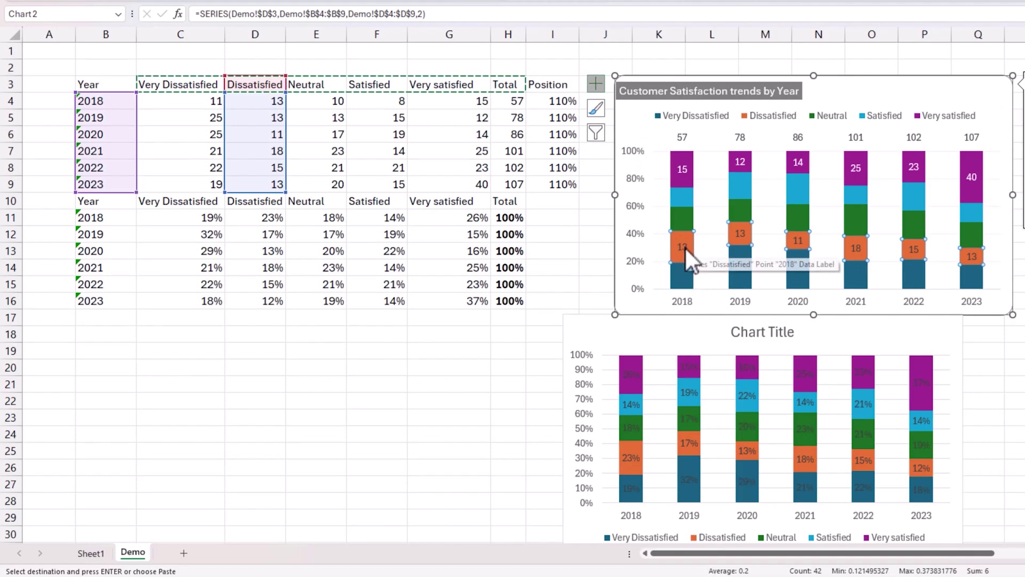
click(631, 460)
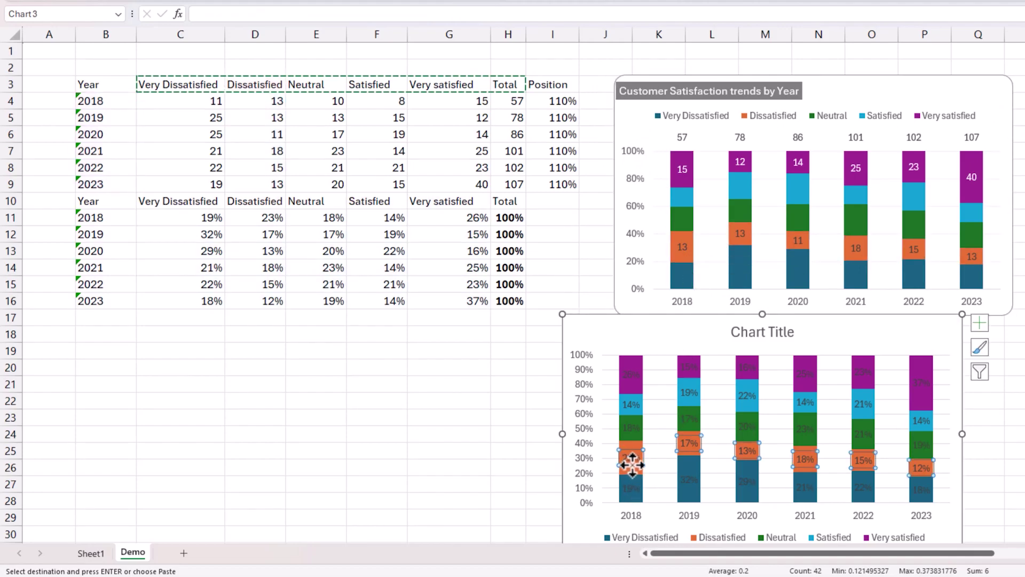